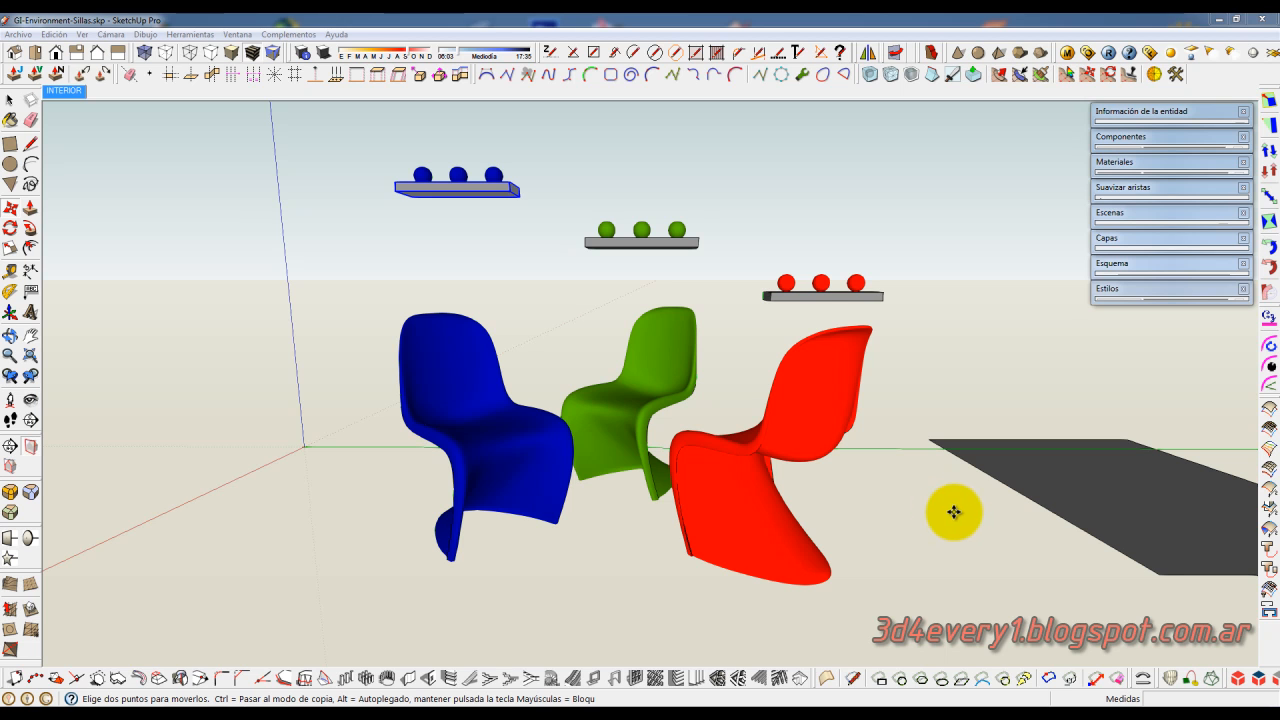
# - Bring up the V-Ray Material Editor and the SketchUp materials used in the model, and close the editor
pyautogui.click(1066, 52)
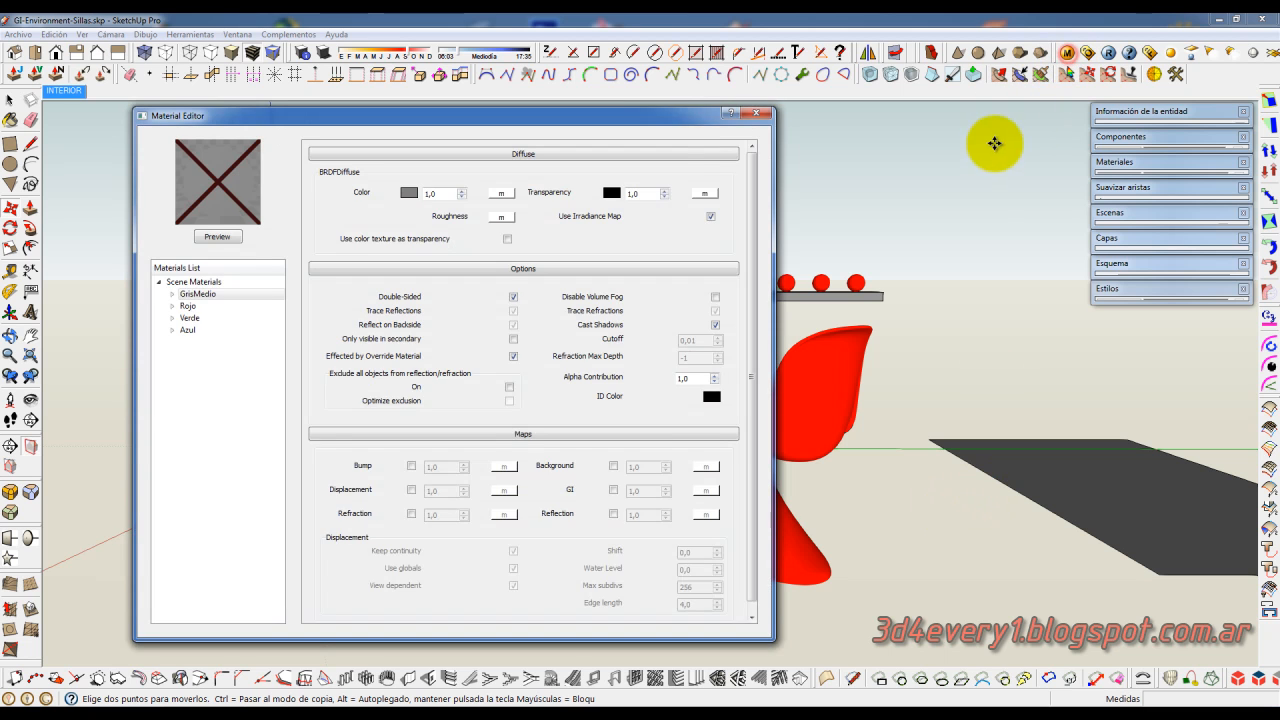
pyautogui.moveTo(674, 120); pyautogui.dragTo(819, 125)
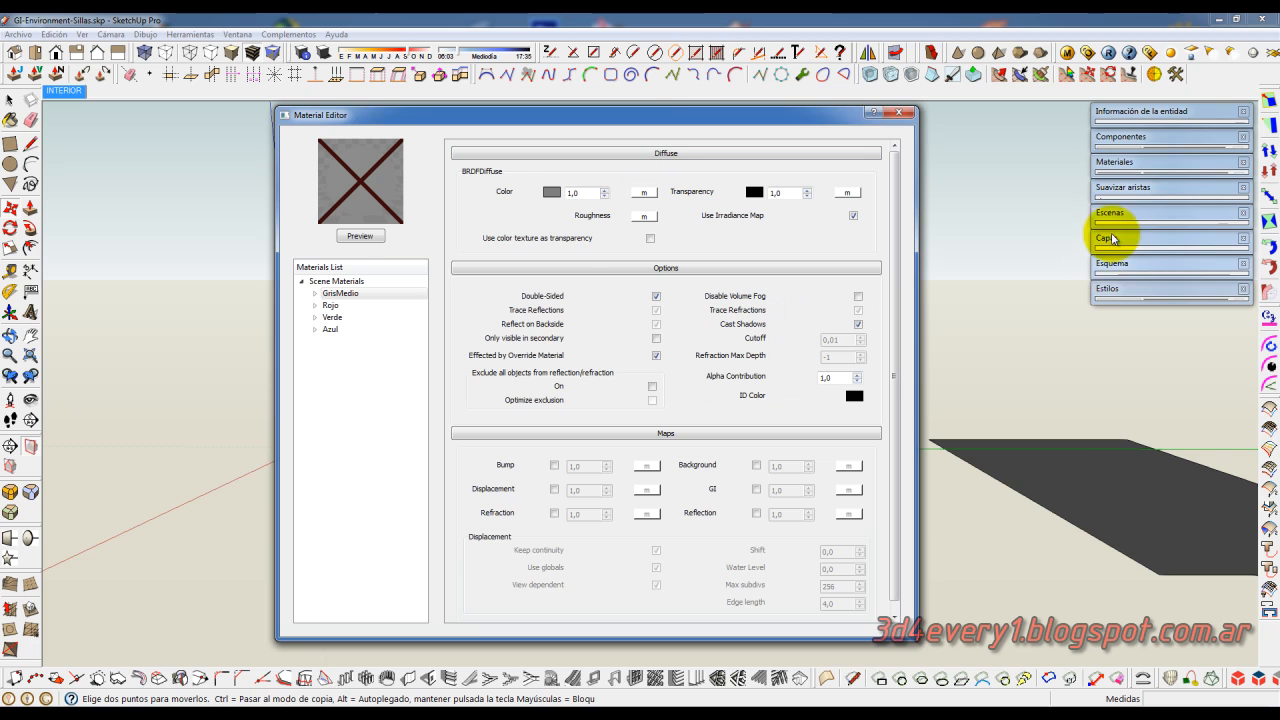
pyautogui.click(1153, 162)
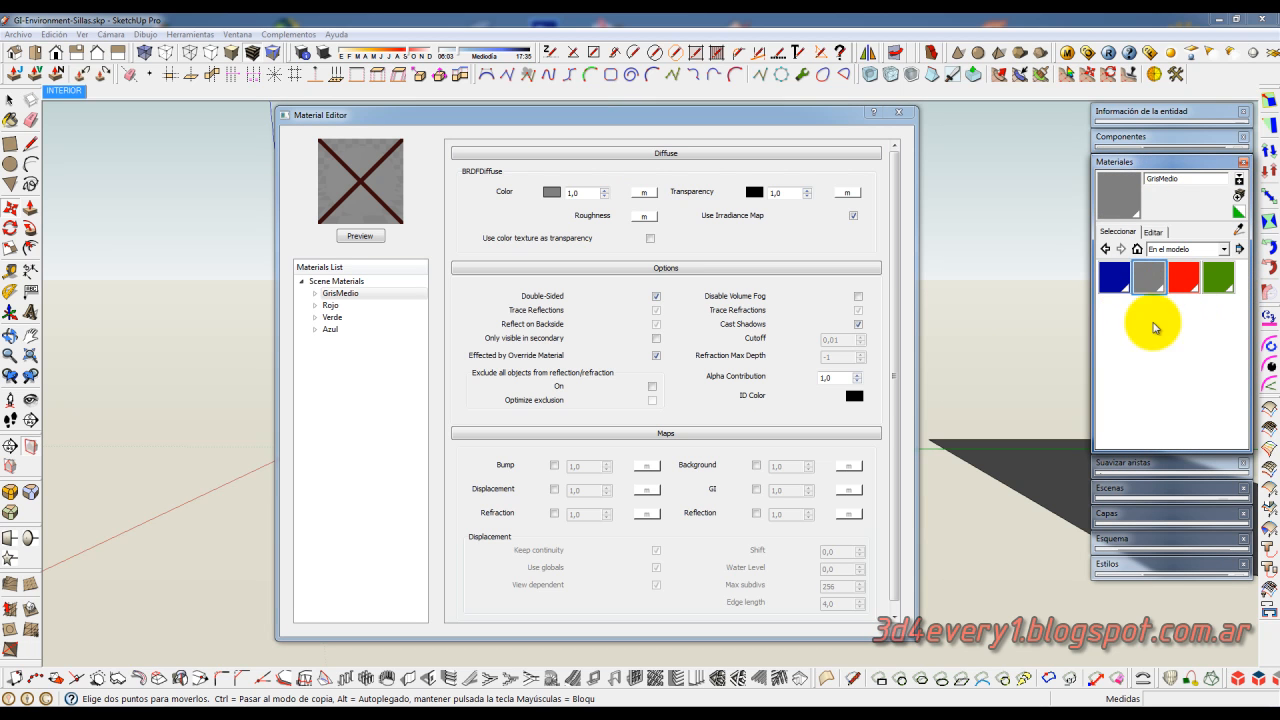
pyautogui.click(904, 114)
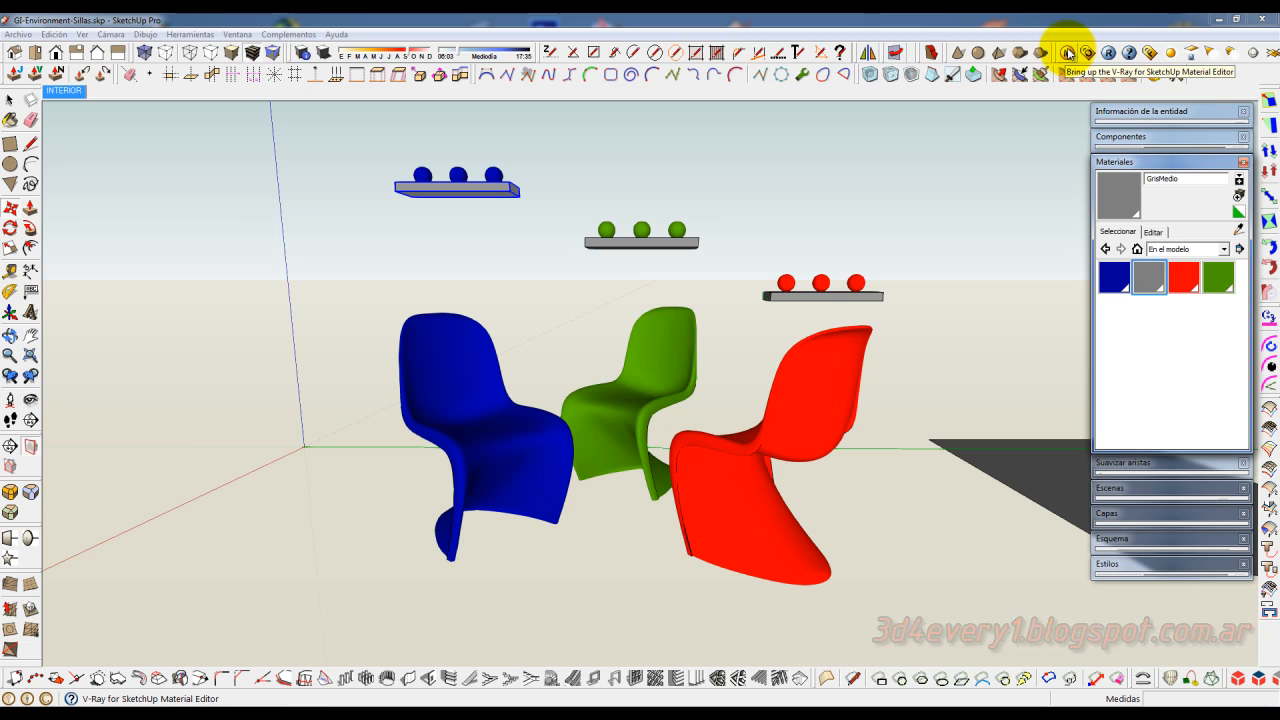
# - Go through the in-model materials GrisMedio, Rojo and Verde one by one
pyautogui.press('m')
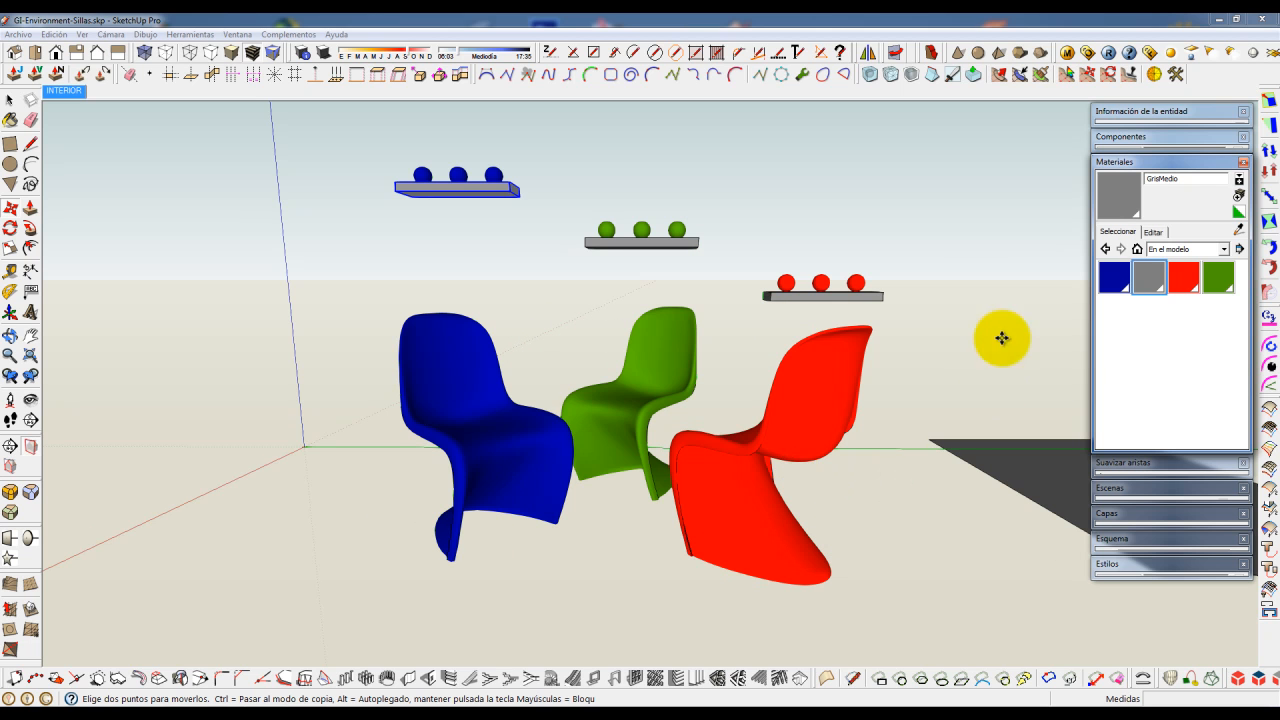
pyautogui.click(563, 430)
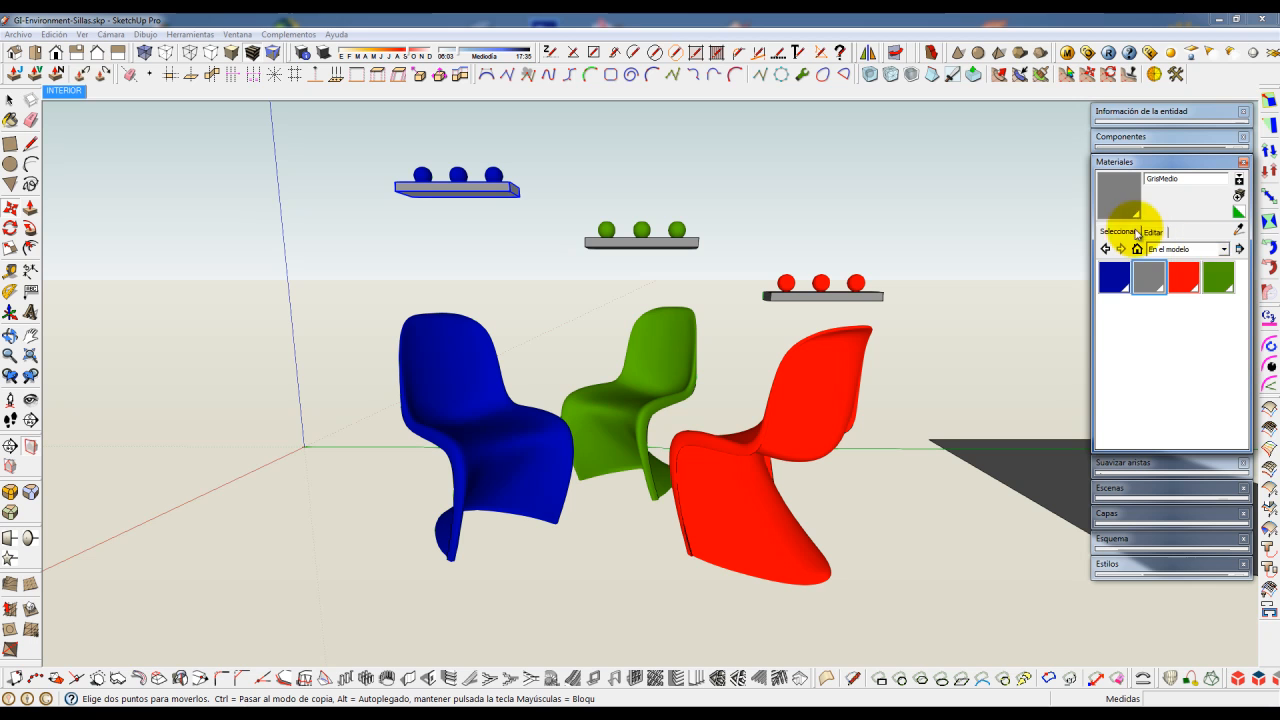
pyautogui.click(1140, 276)
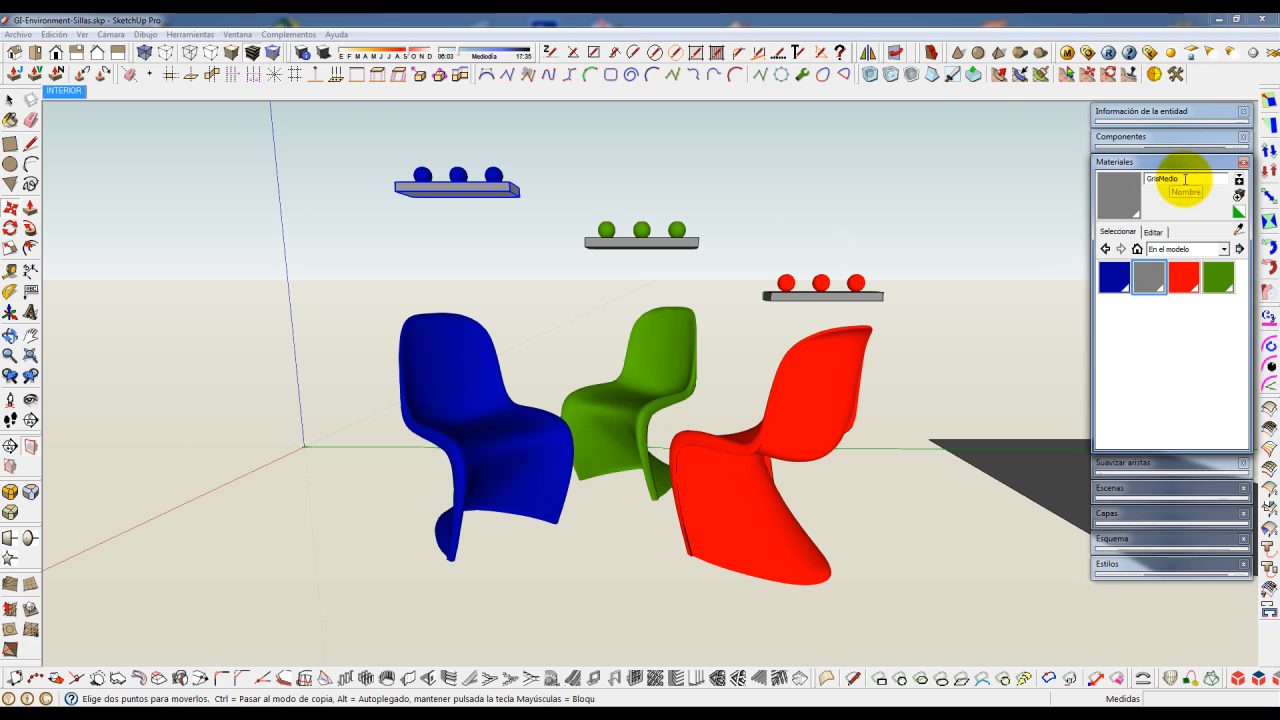
pyautogui.click(1181, 284)
pyautogui.click(1214, 277)
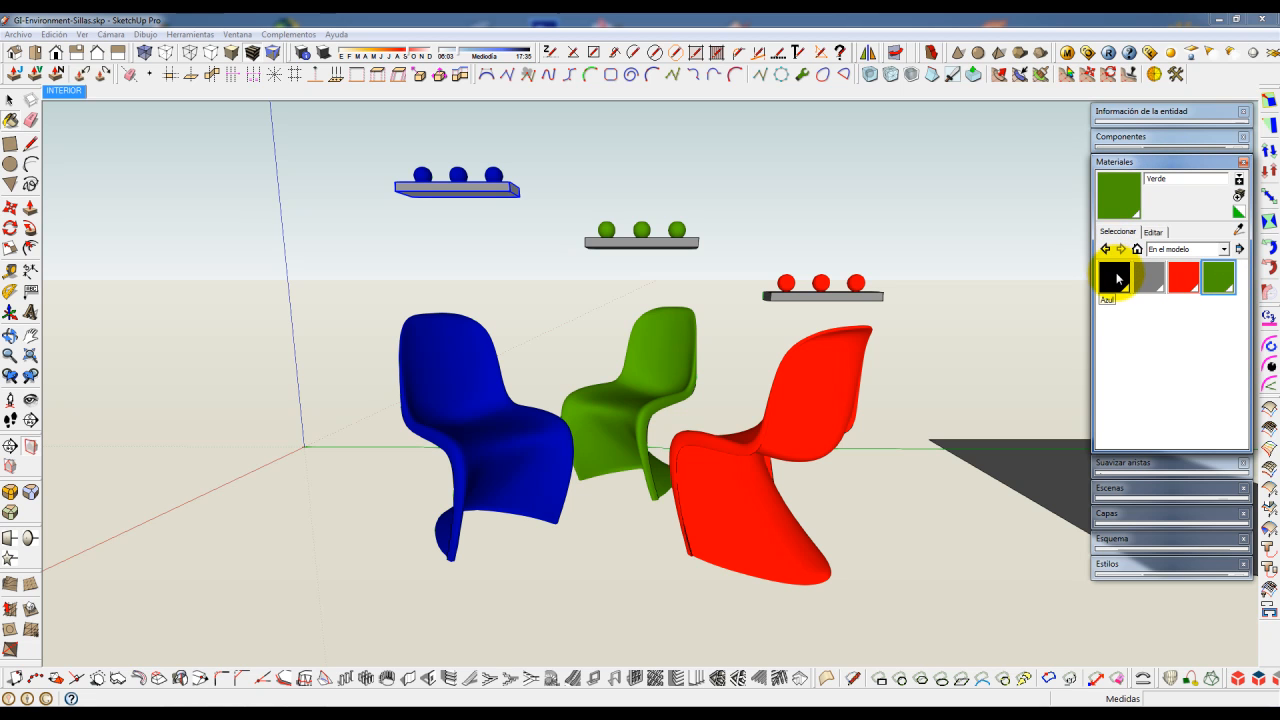
pyautogui.press('alt')
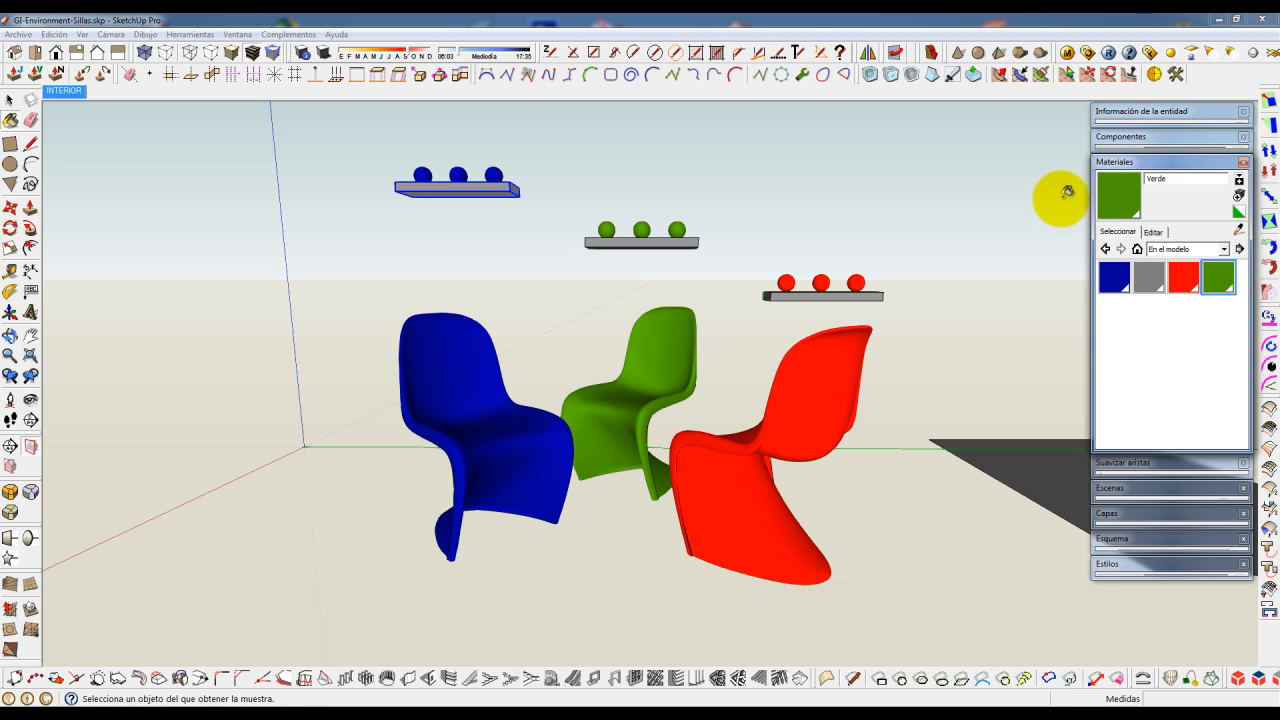
# - Examine the Verde material's diffuse settings in the V-Ray Material Editor, and close the editor
pyautogui.click(1065, 52)
pyautogui.moveTo(705, 122)
pyautogui.mouseDown()
pyautogui.moveTo(786, 129)
pyautogui.moveTo(693, 116)
pyautogui.mouseUp()
pyautogui.click(328, 311)
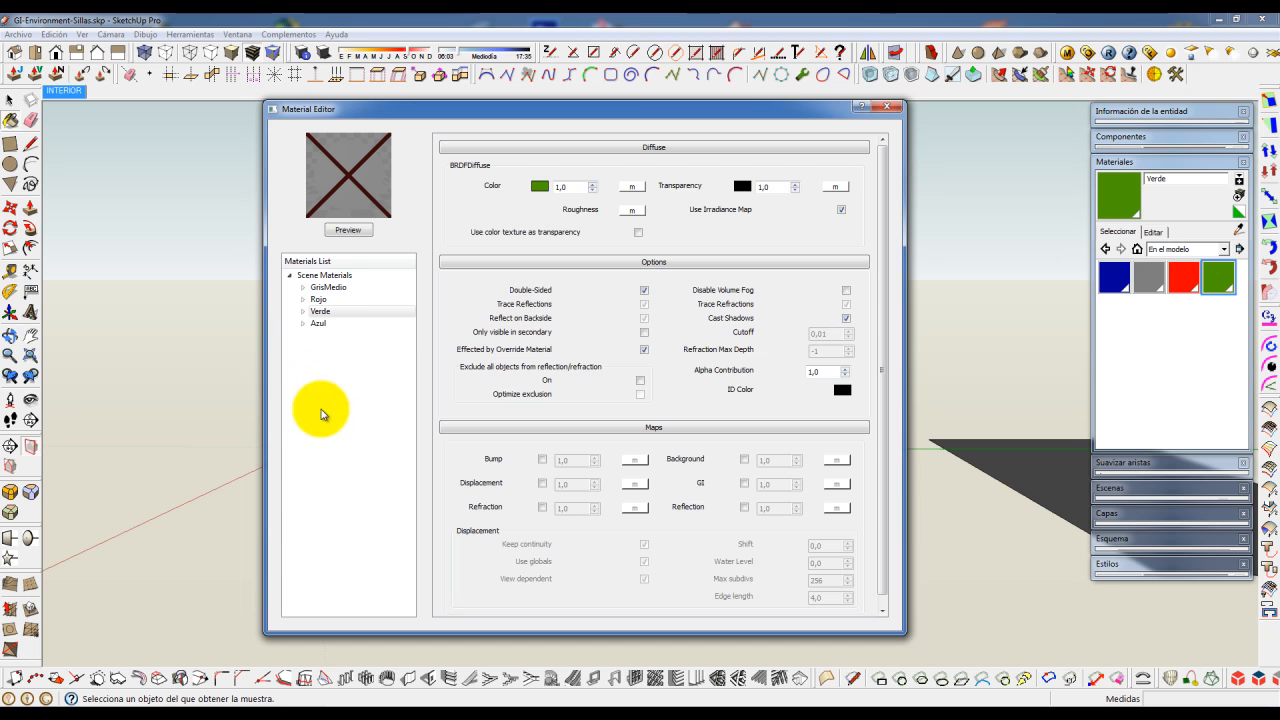
pyautogui.moveTo(617, 111); pyautogui.dragTo(486, 122)
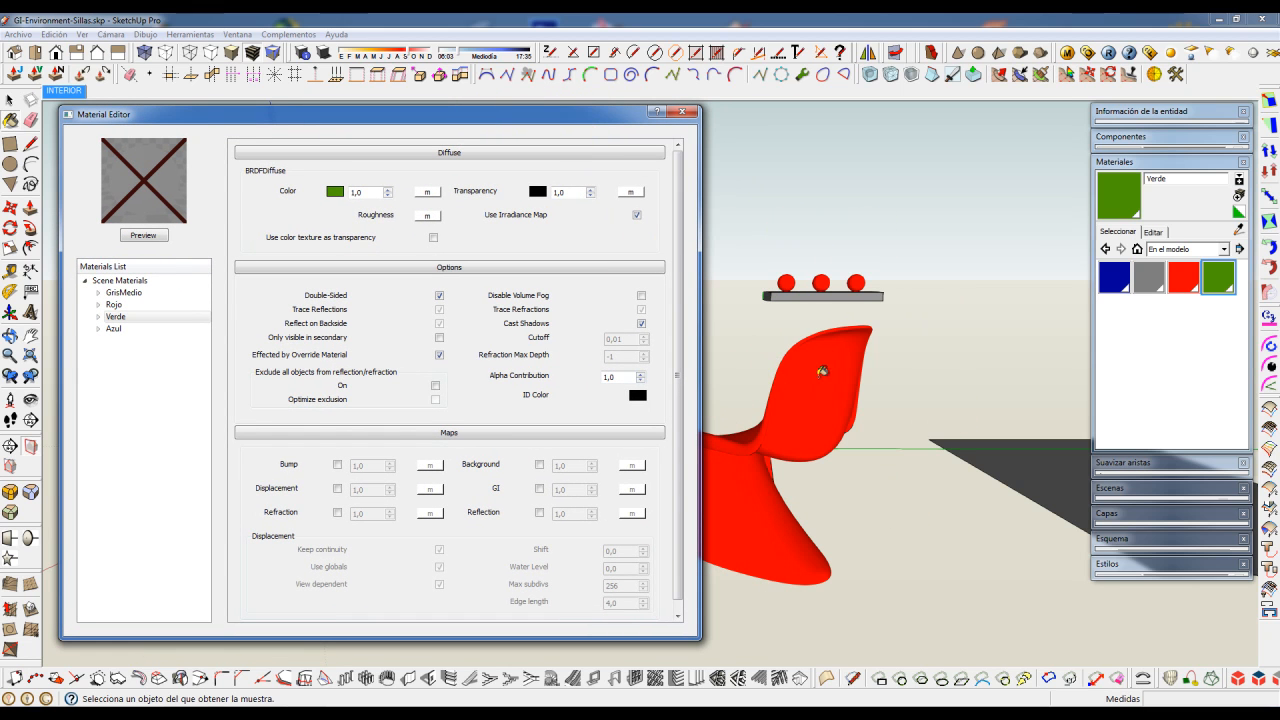
pyautogui.moveTo(826, 466)
pyautogui.mouseDown()
pyautogui.moveTo(790, 576)
pyautogui.moveTo(811, 586)
pyautogui.moveTo(849, 423)
pyautogui.moveTo(849, 526)
pyautogui.moveTo(920, 469)
pyautogui.mouseUp()
pyautogui.click(867, 396)
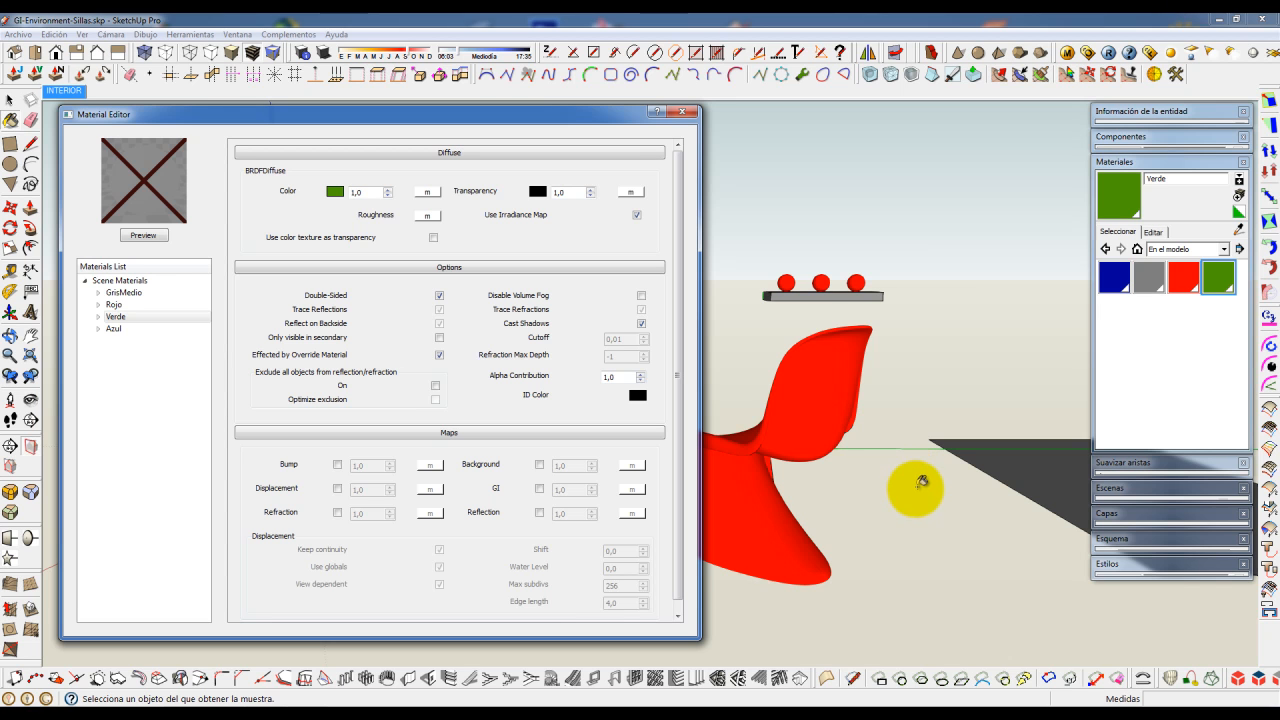
pyautogui.moveTo(606, 118); pyautogui.dragTo(643, 119)
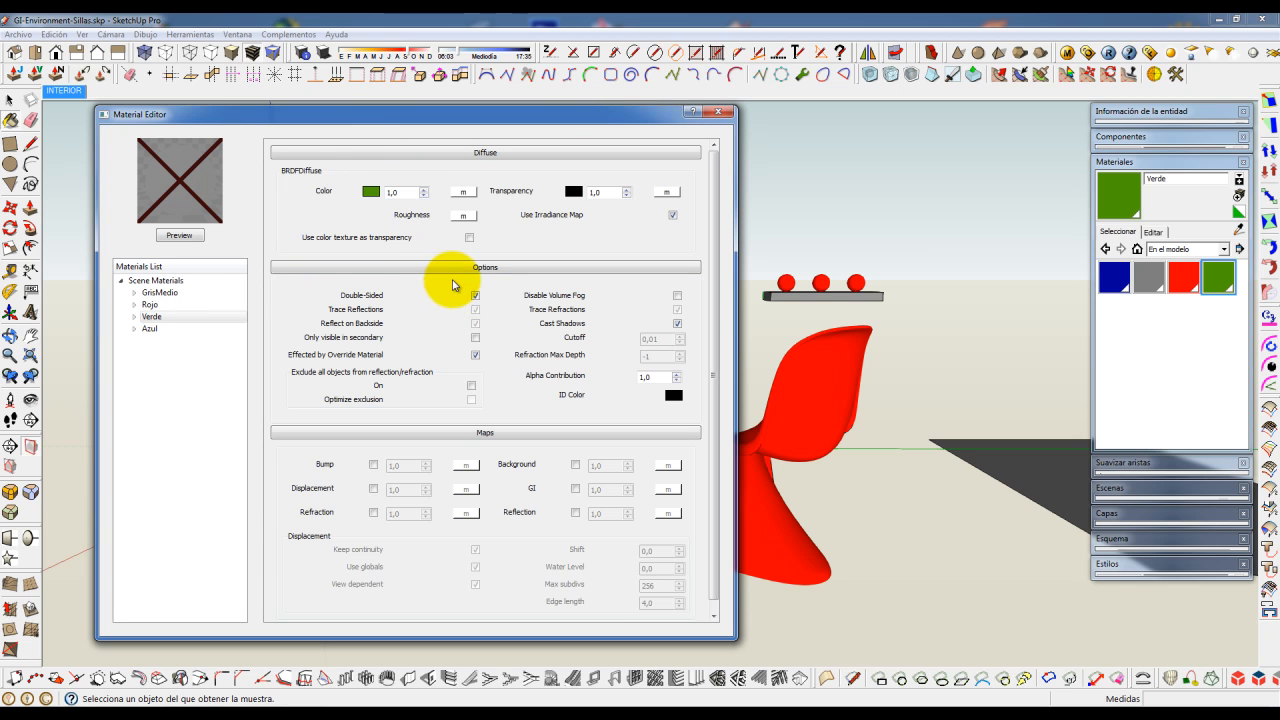
pyautogui.click(718, 113)
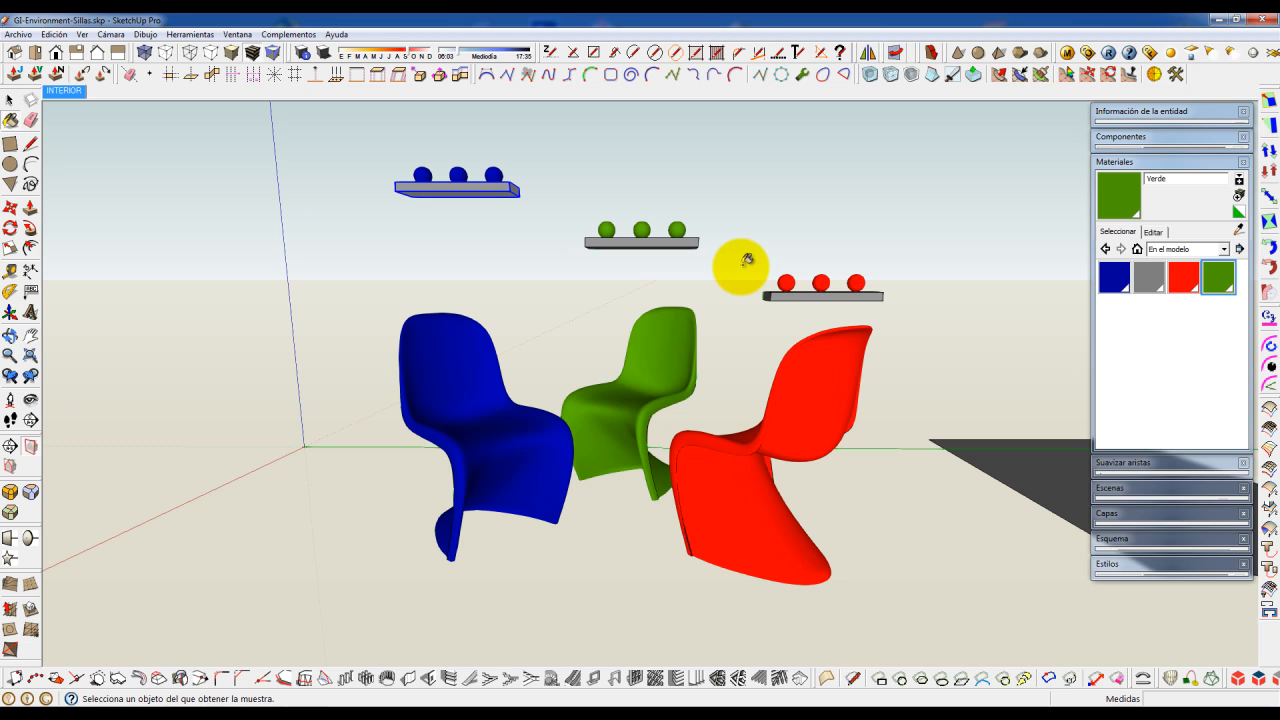
# - Turn on shadows in the model and render the chair scene with V-Ray
pyautogui.click(323, 50)
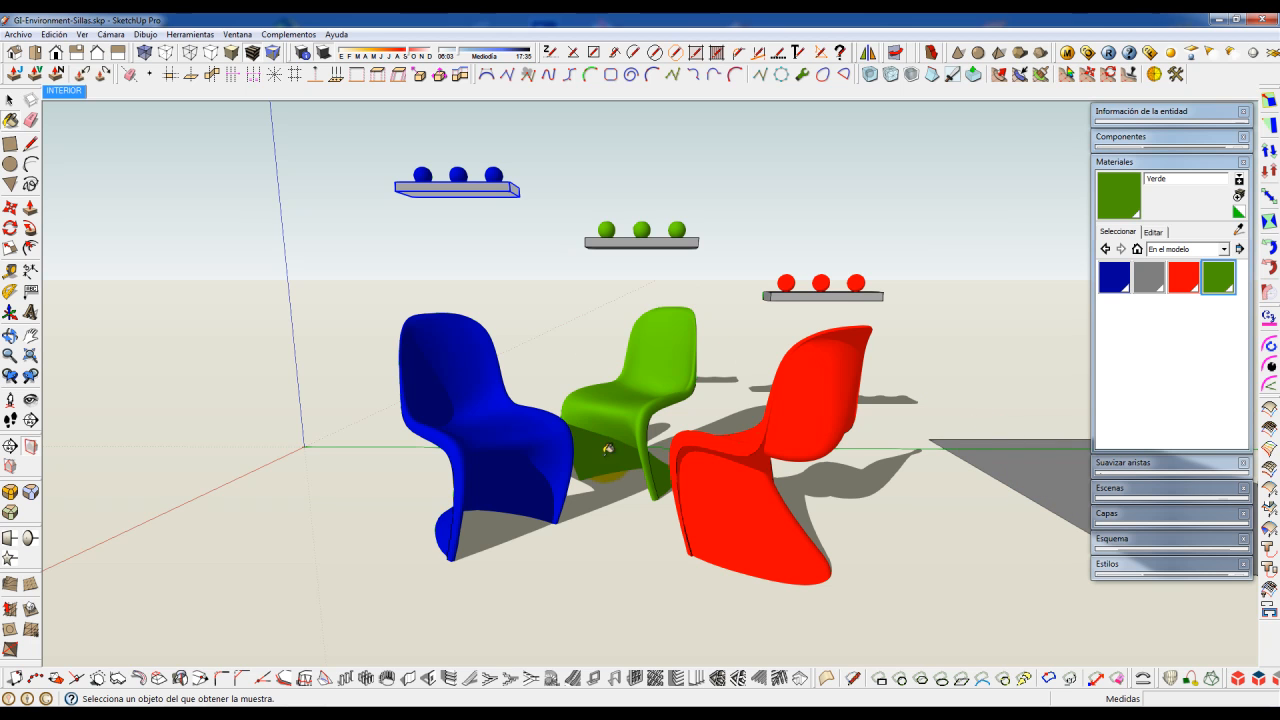
pyautogui.click(1109, 52)
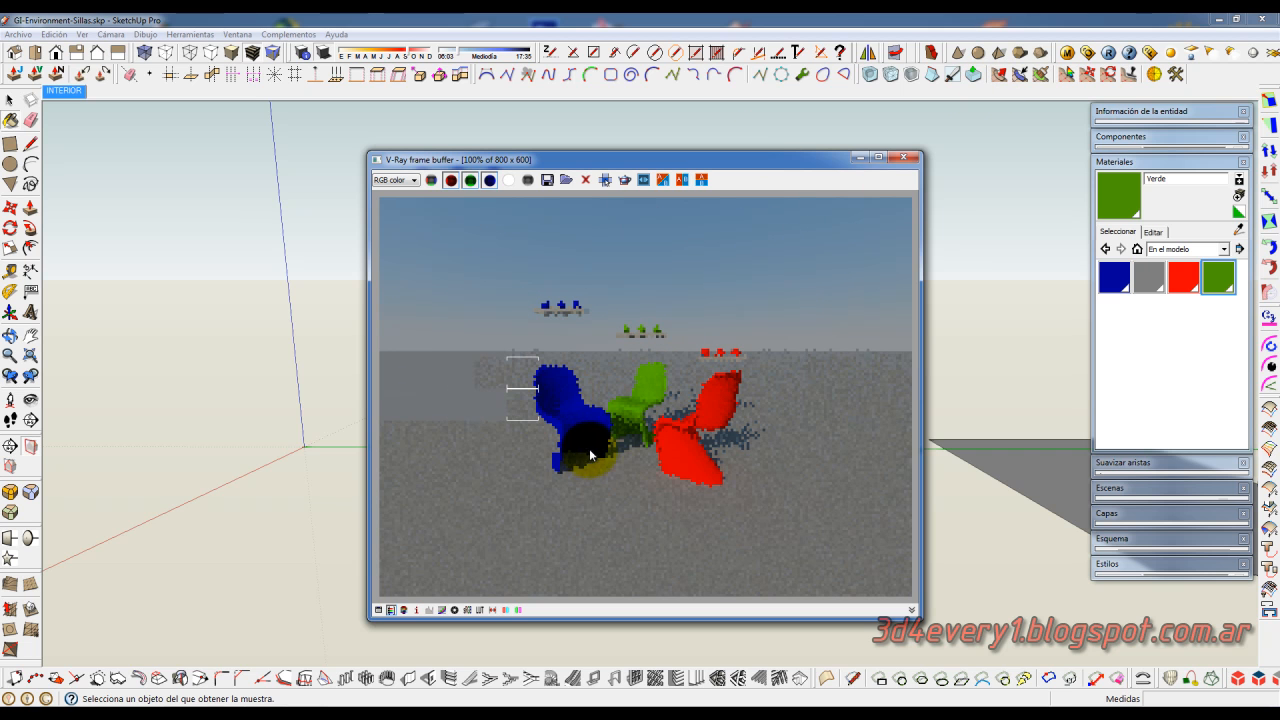
# - Load the Rojo material in the V-Ray Material Editor and generate its preview
pyautogui.click(1068, 52)
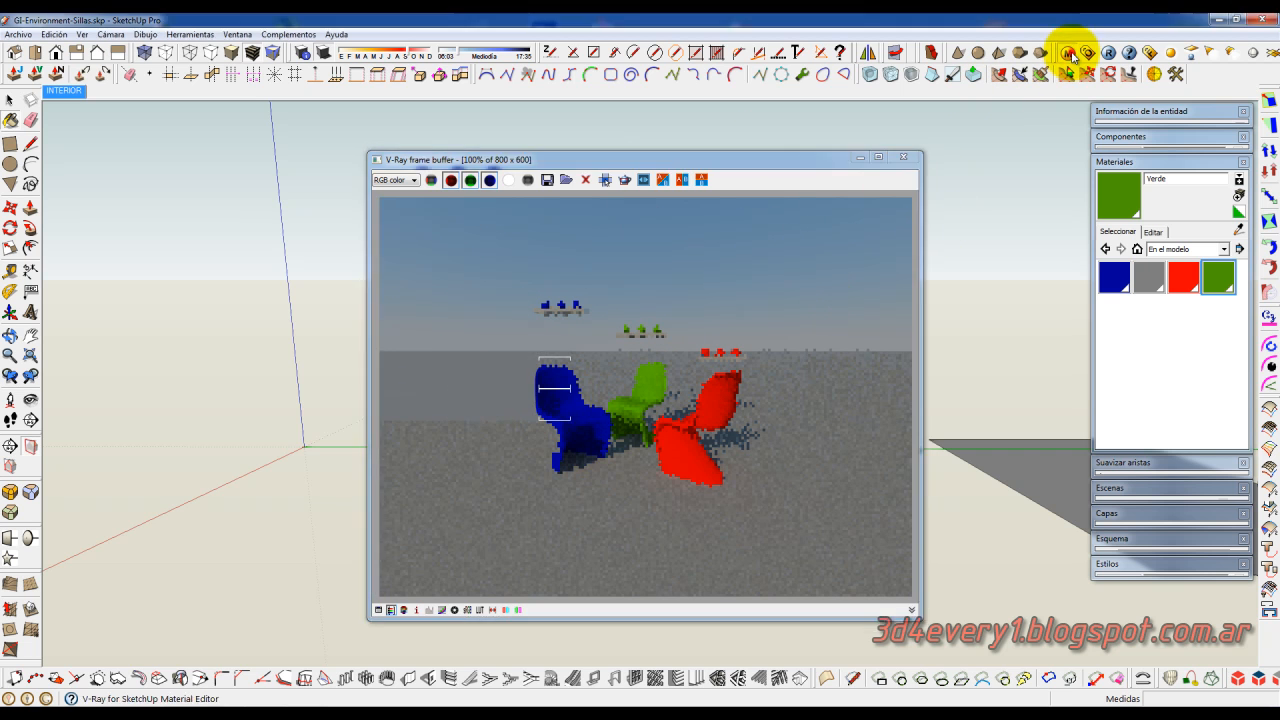
pyautogui.moveTo(517, 119); pyautogui.dragTo(495, 124)
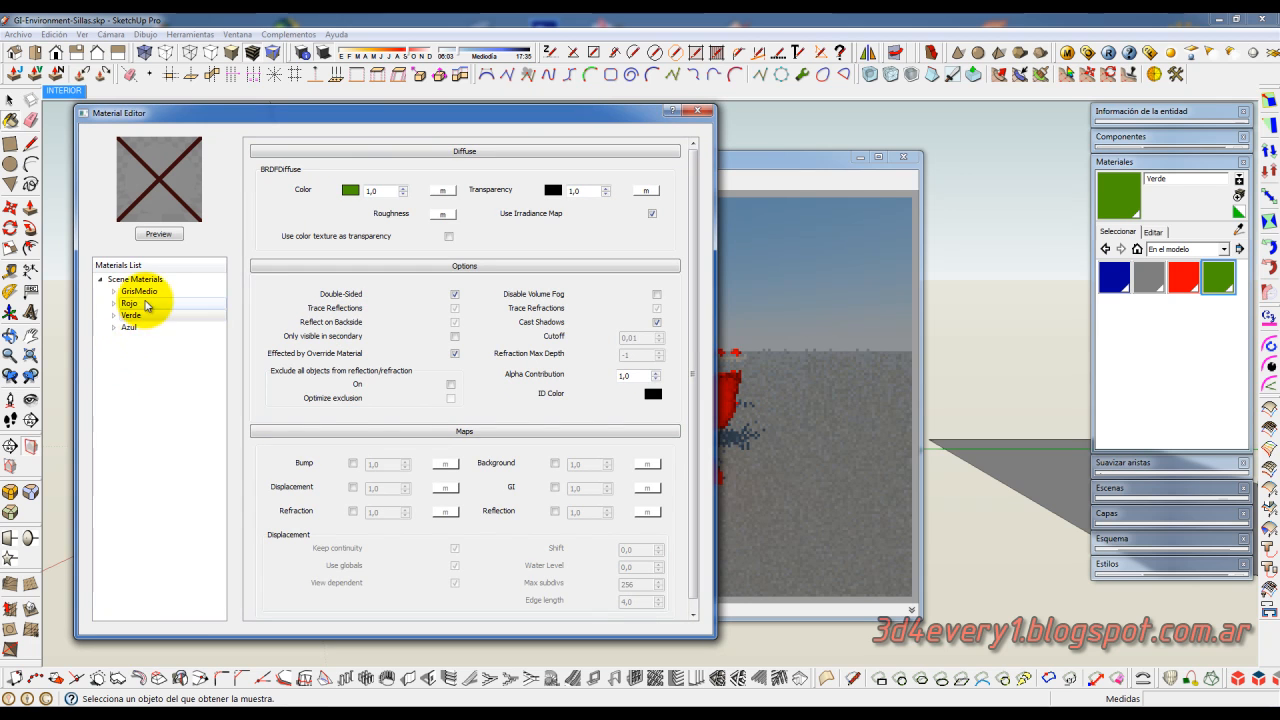
pyautogui.click(129, 304)
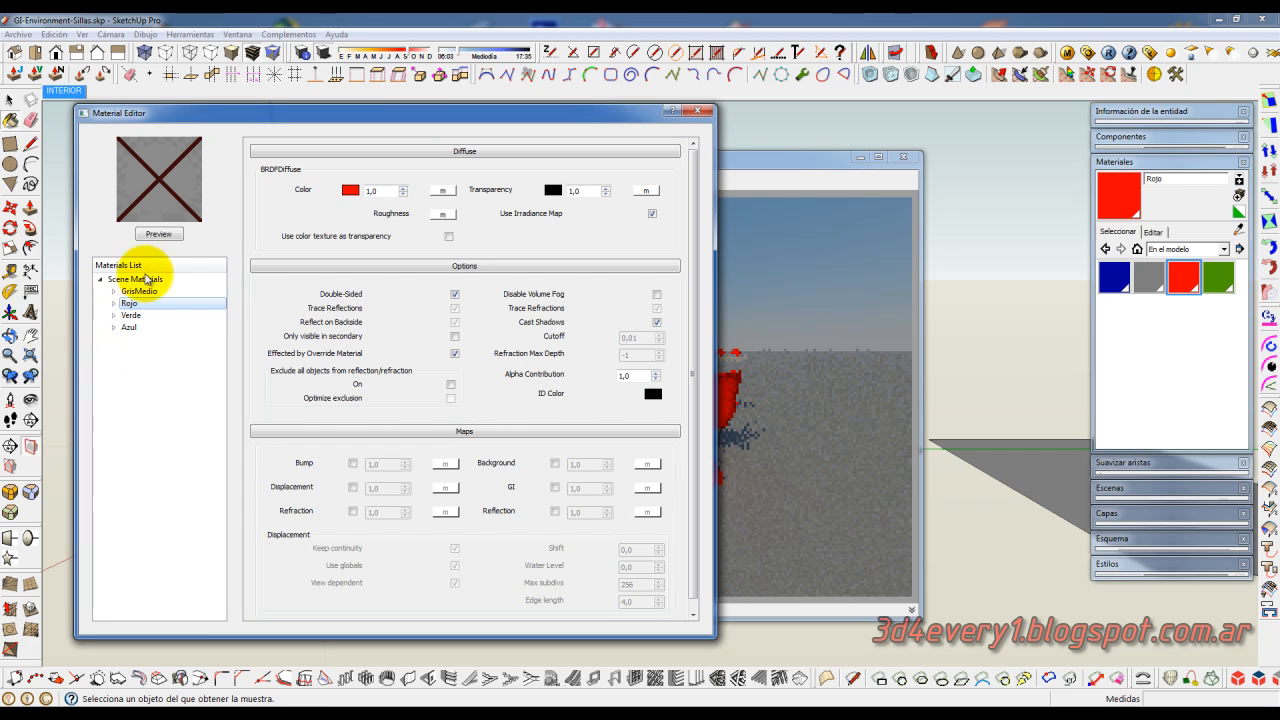
pyautogui.click(162, 235)
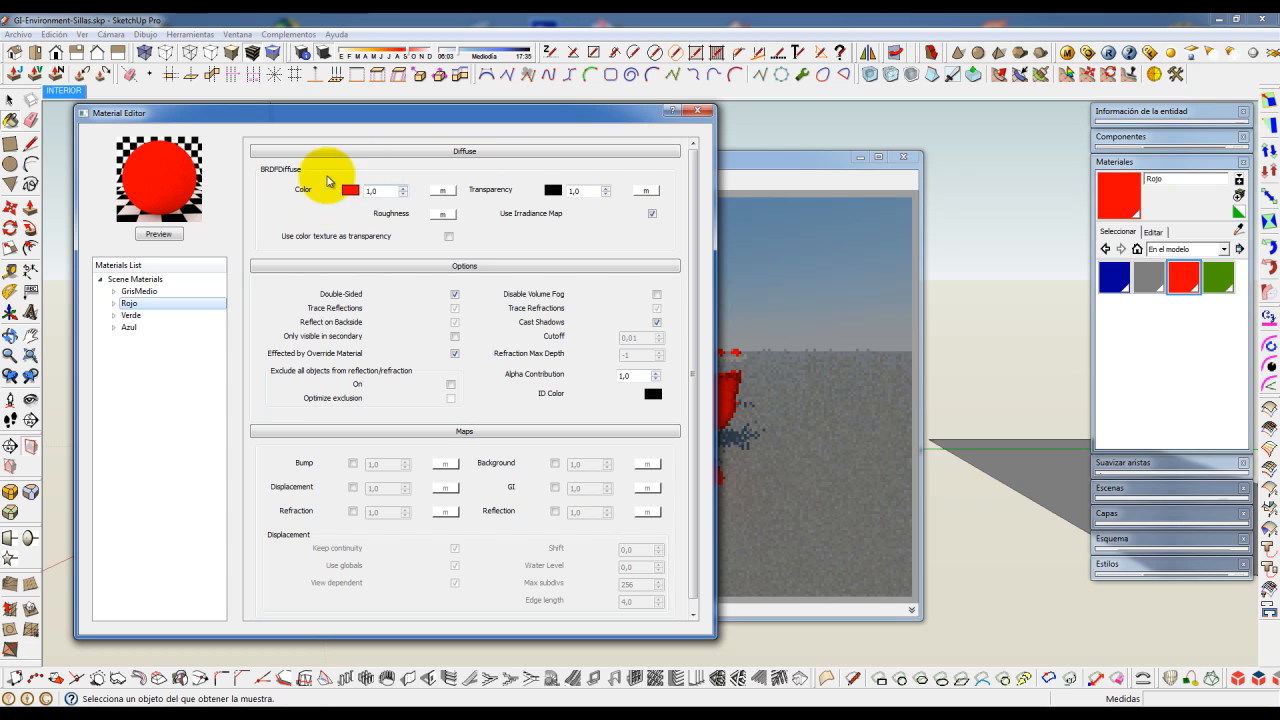
# - Inspect Rojo's diffuse colour and its colour values without changing them, and compare the material with the rendered chairs
pyautogui.moveTo(388, 190); pyautogui.dragTo(340, 188)
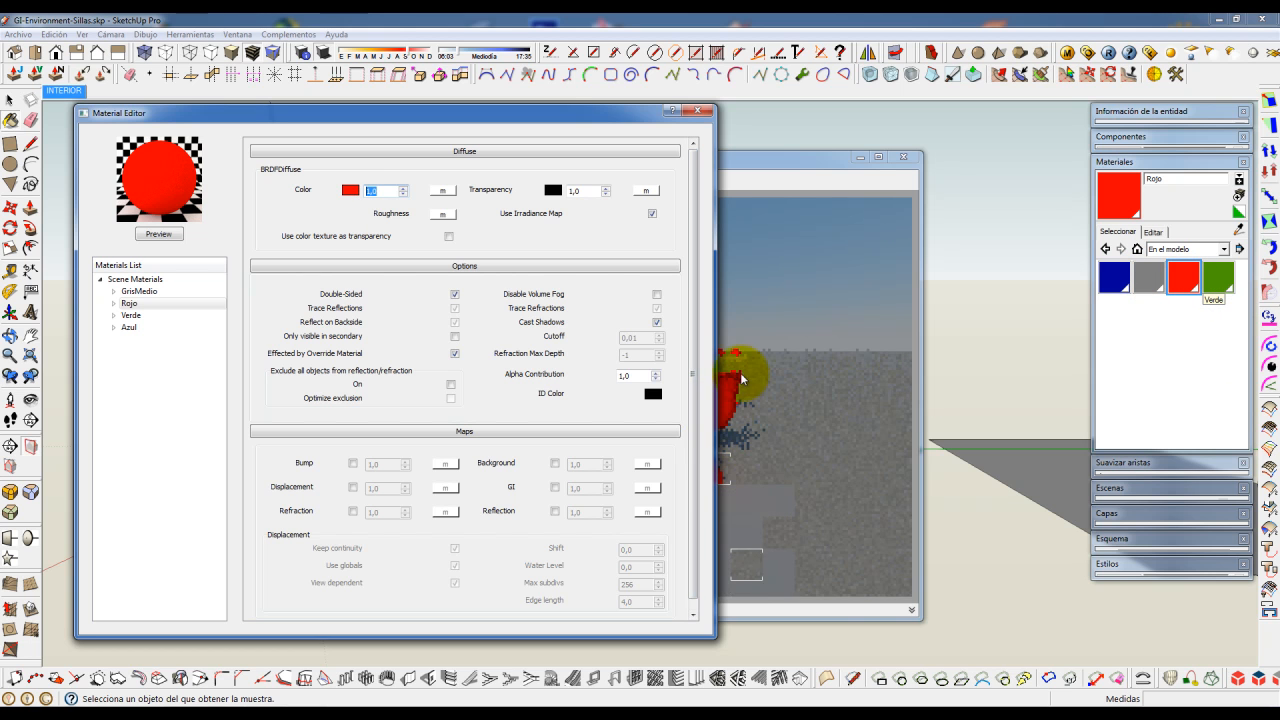
pyautogui.click(350, 190)
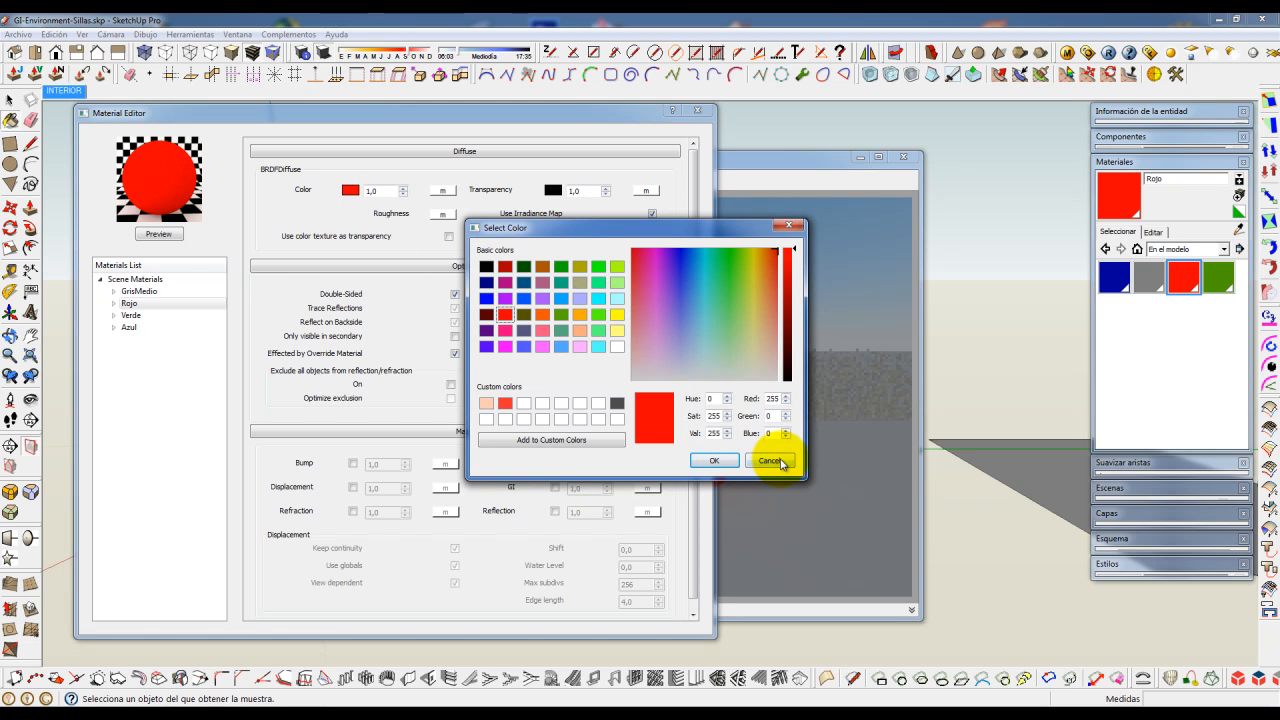
pyautogui.click(774, 462)
pyautogui.click(776, 462)
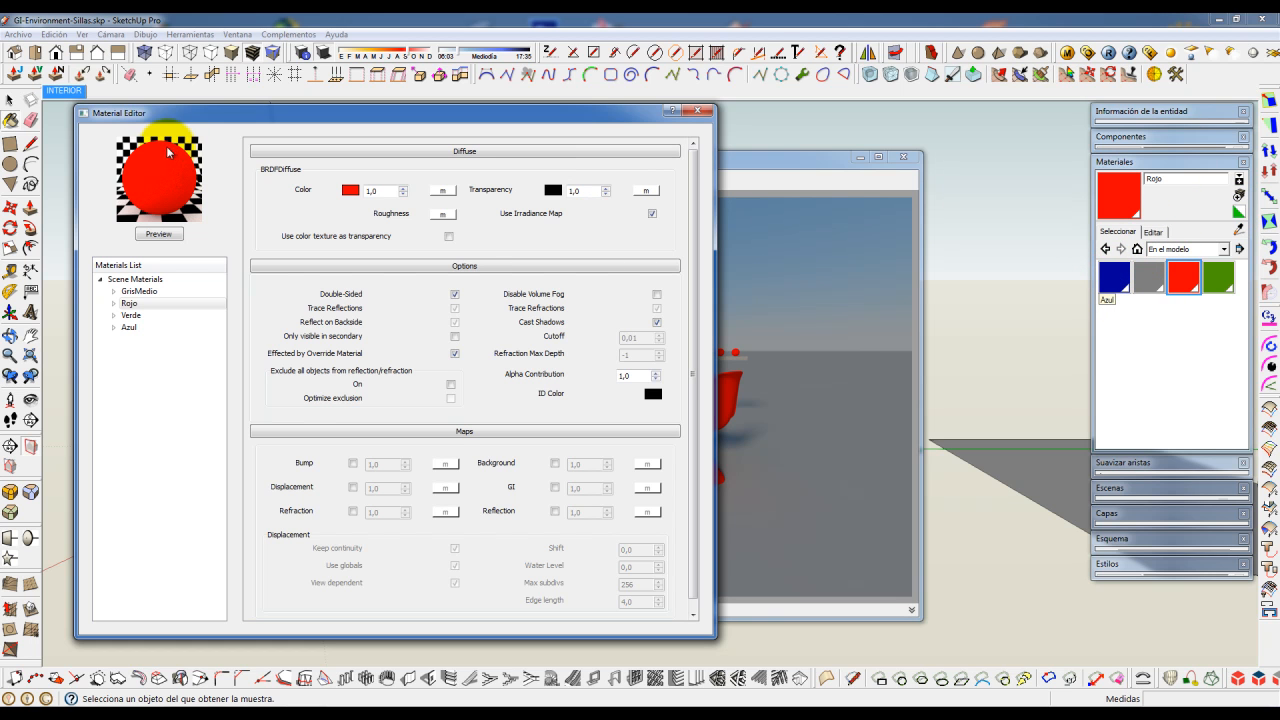
pyautogui.click(1199, 296)
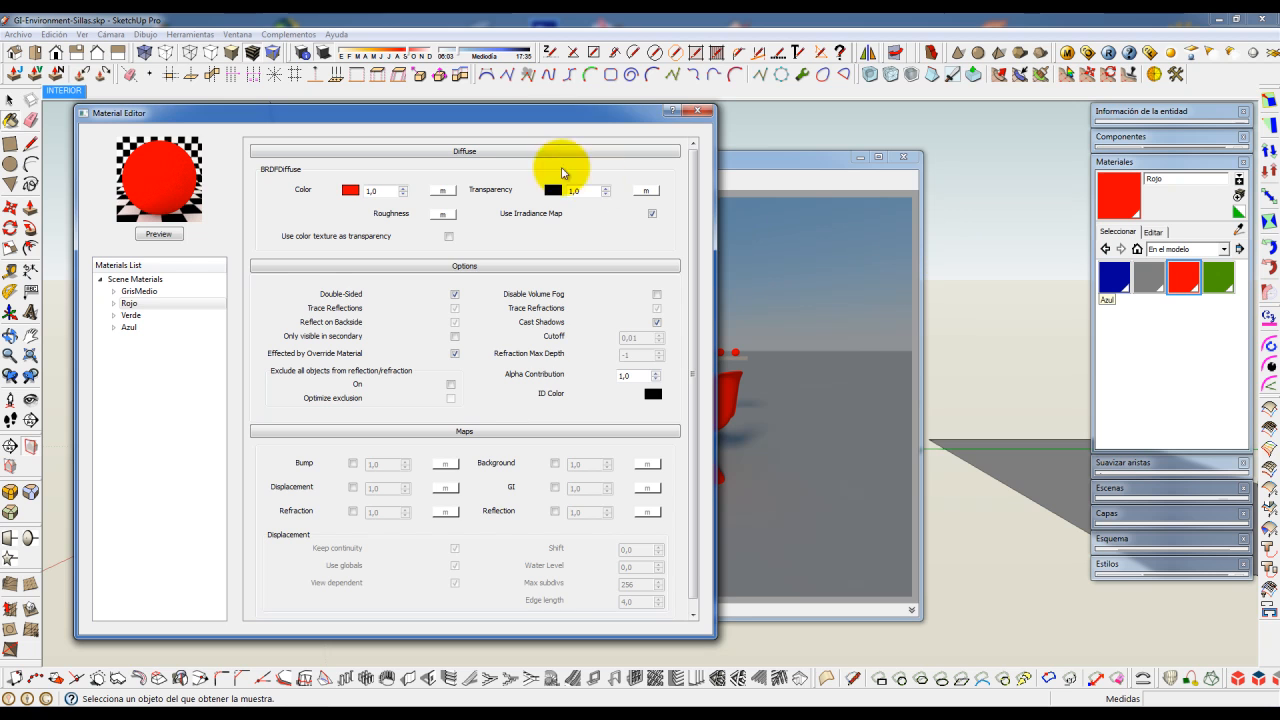
pyautogui.moveTo(571, 110); pyautogui.dragTo(561, 113)
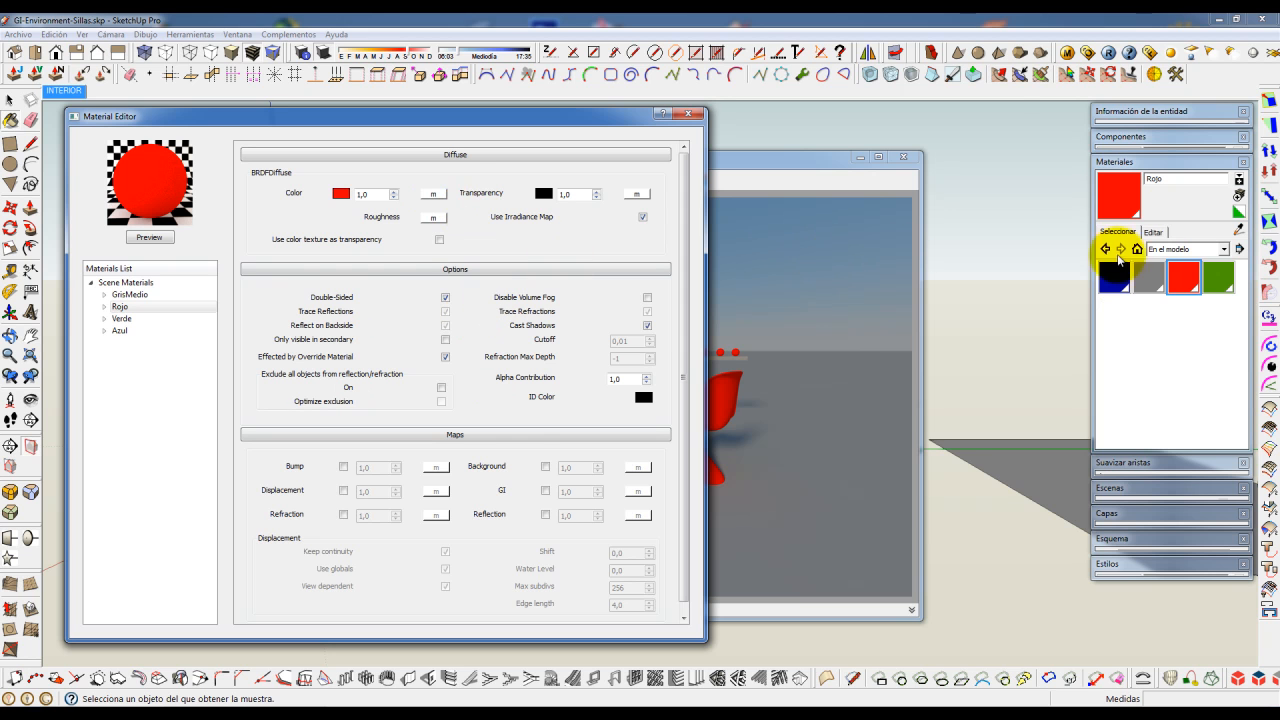
pyautogui.moveTo(577, 122); pyautogui.dragTo(228, 115)
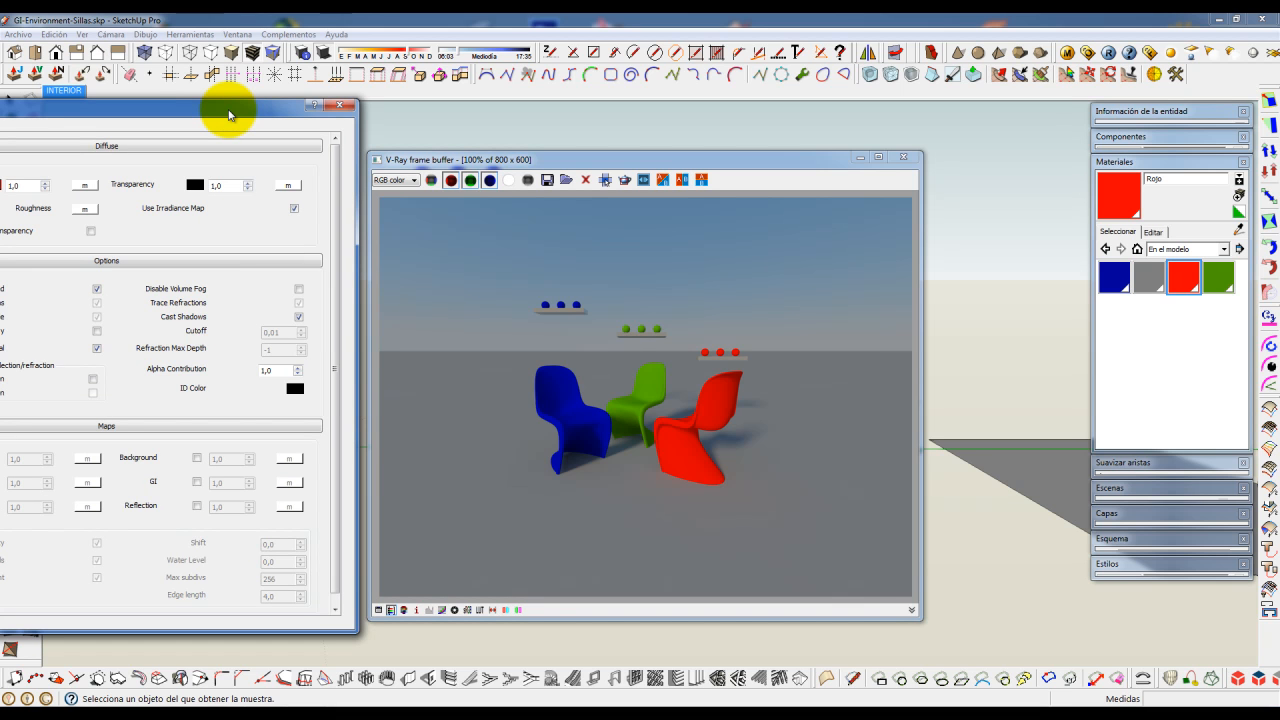
pyautogui.moveTo(228, 115); pyautogui.dragTo(600, 126)
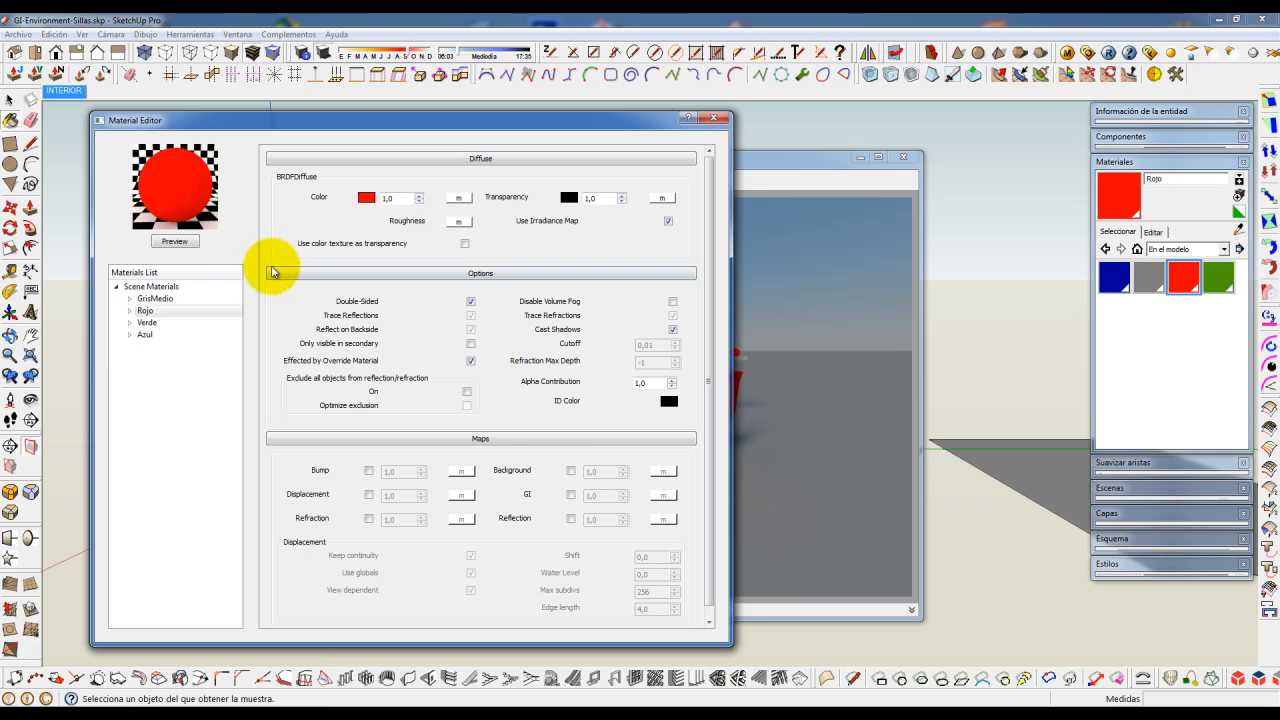
# - Add a Reflection layer to the Rojo material and refresh its preview
pyautogui.click(131, 314)
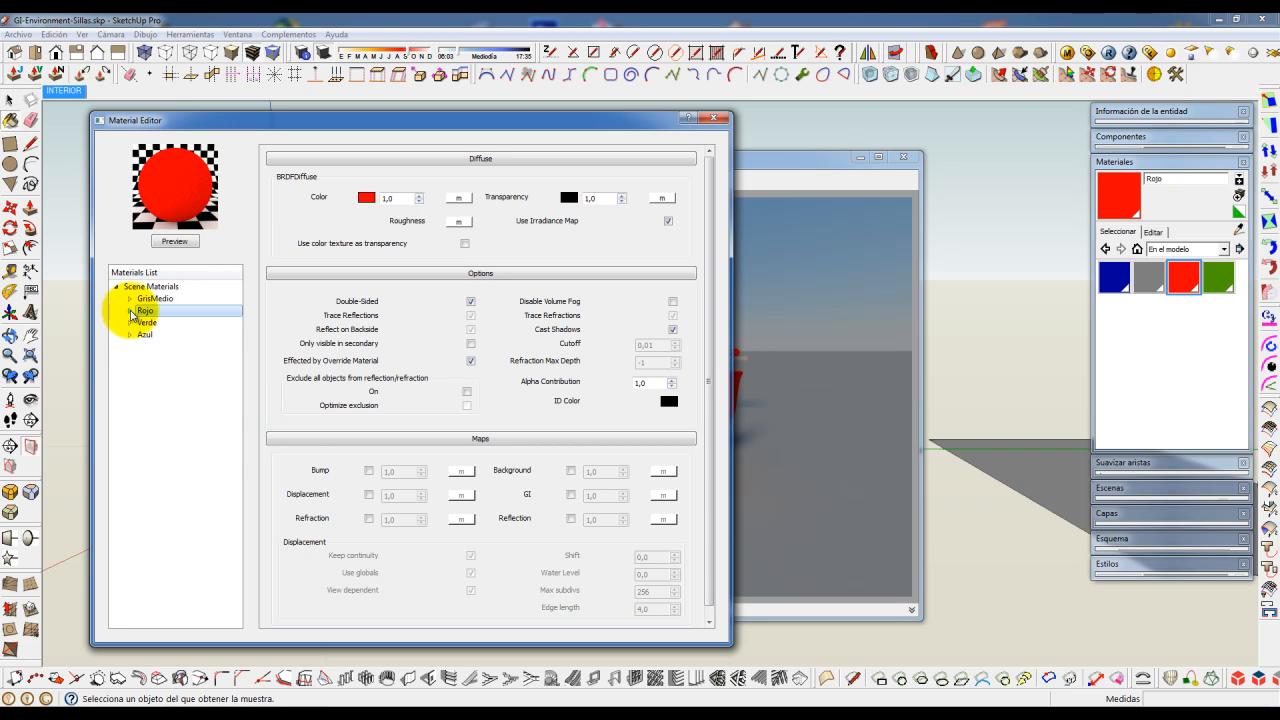
pyautogui.rightClick(142, 312)
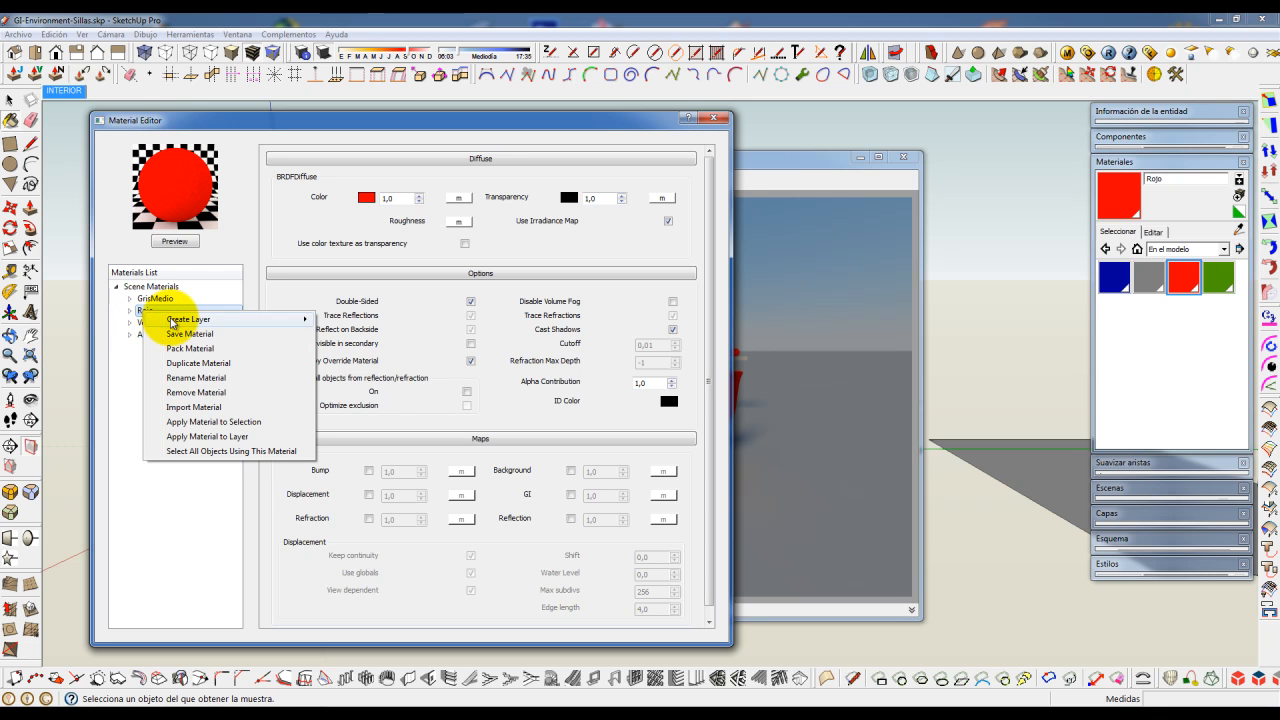
pyautogui.moveTo(173, 321)
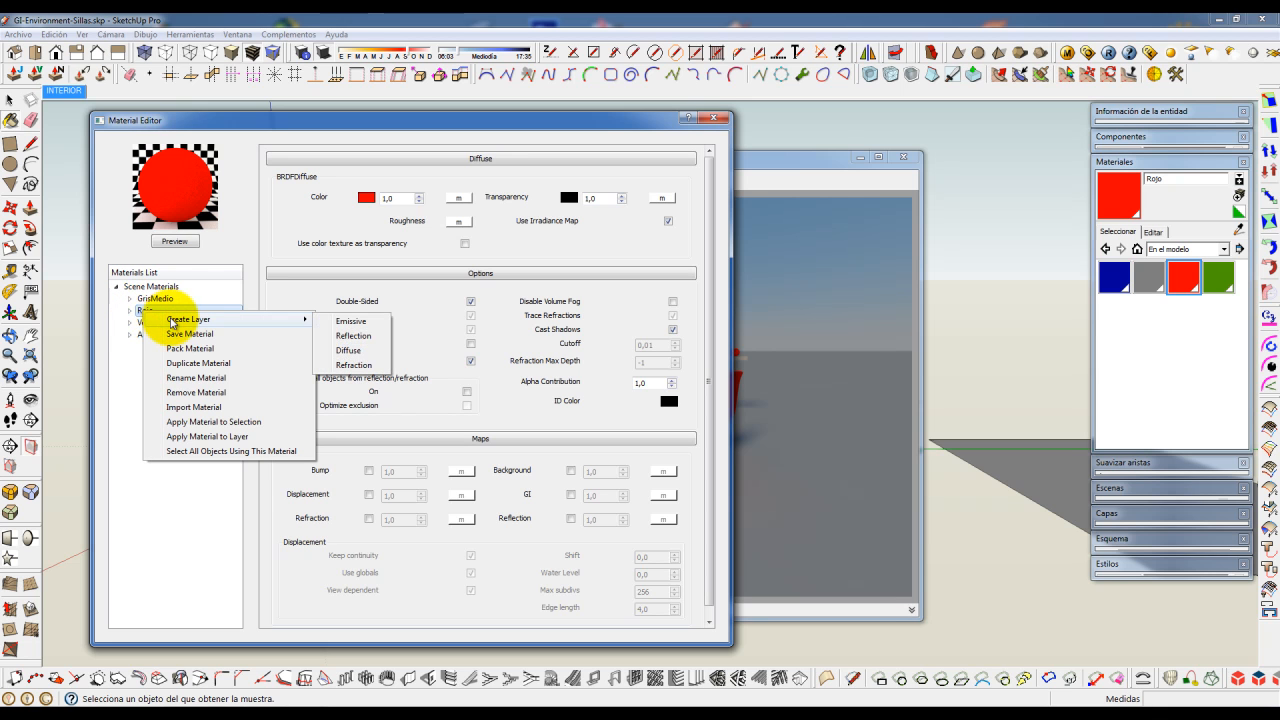
pyautogui.click(350, 336)
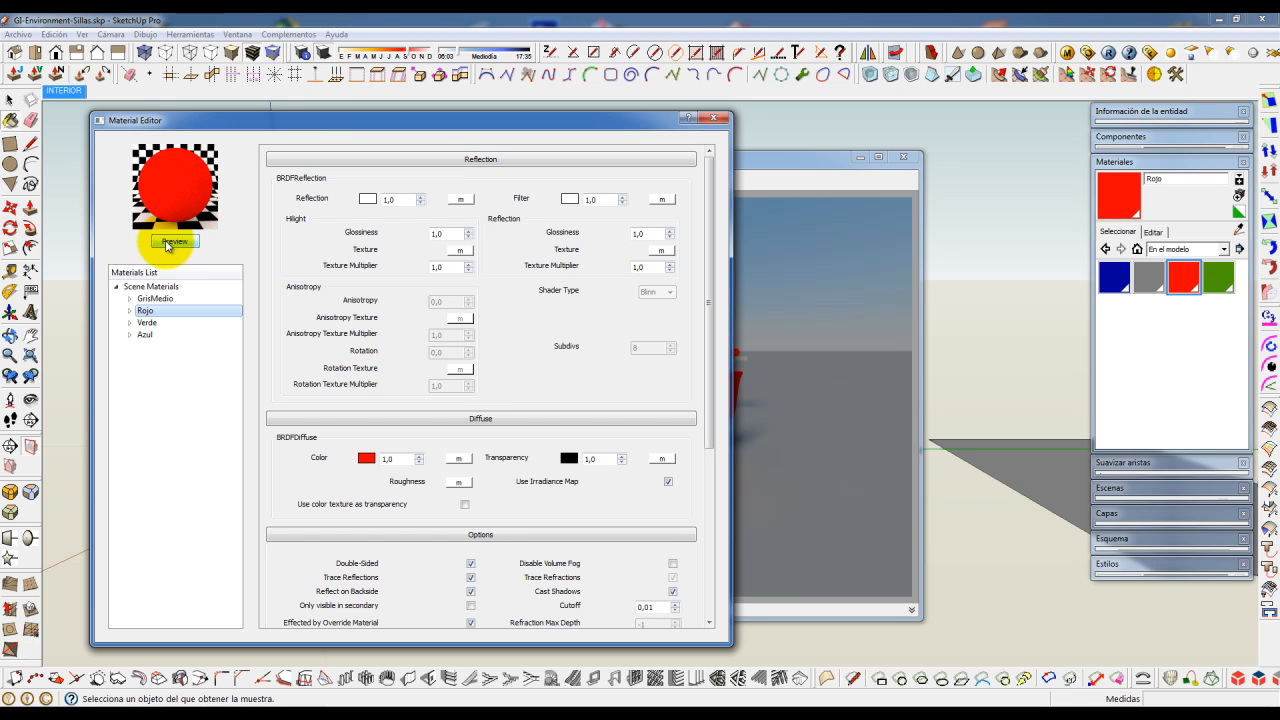
pyautogui.click(175, 242)
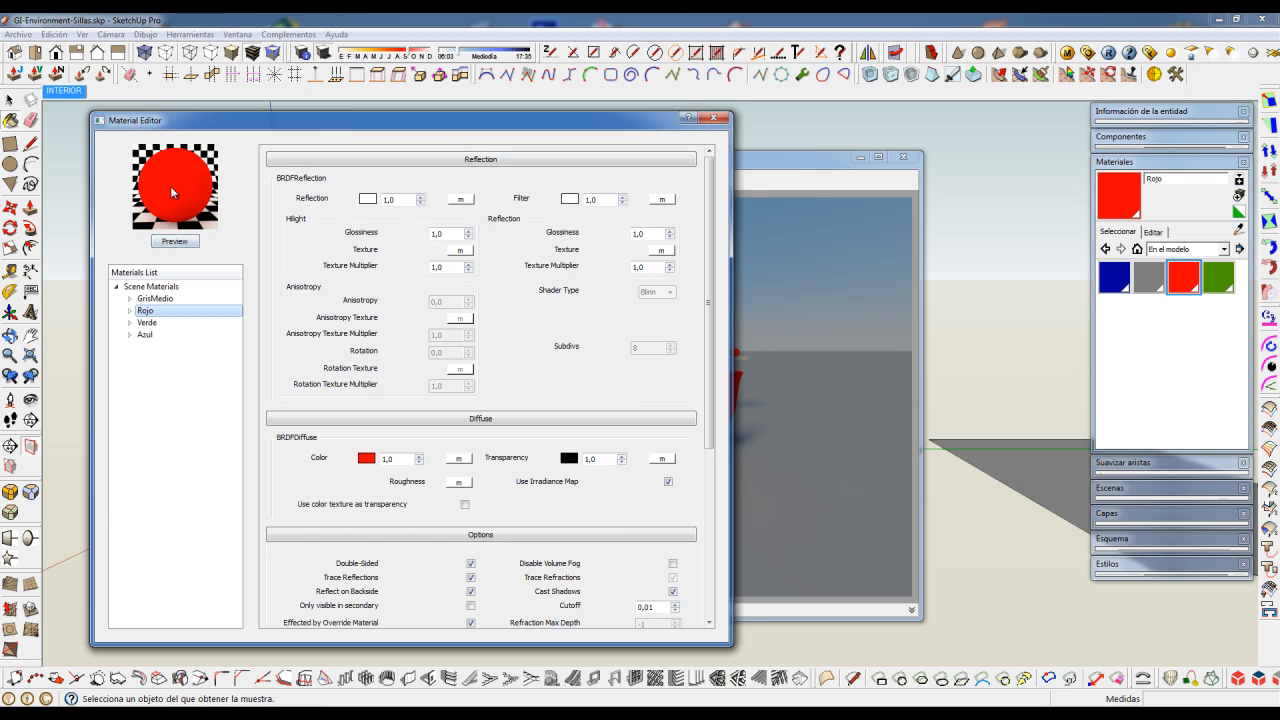
pyautogui.click(175, 242)
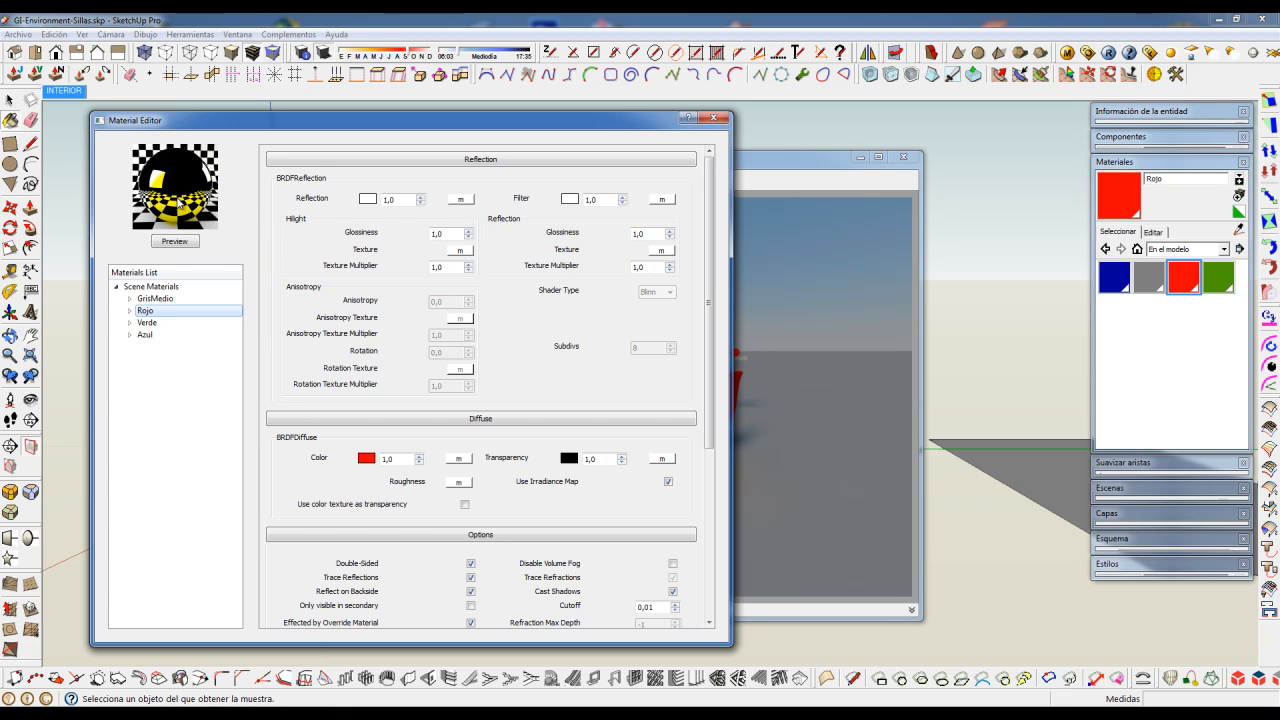
pyautogui.click(160, 310)
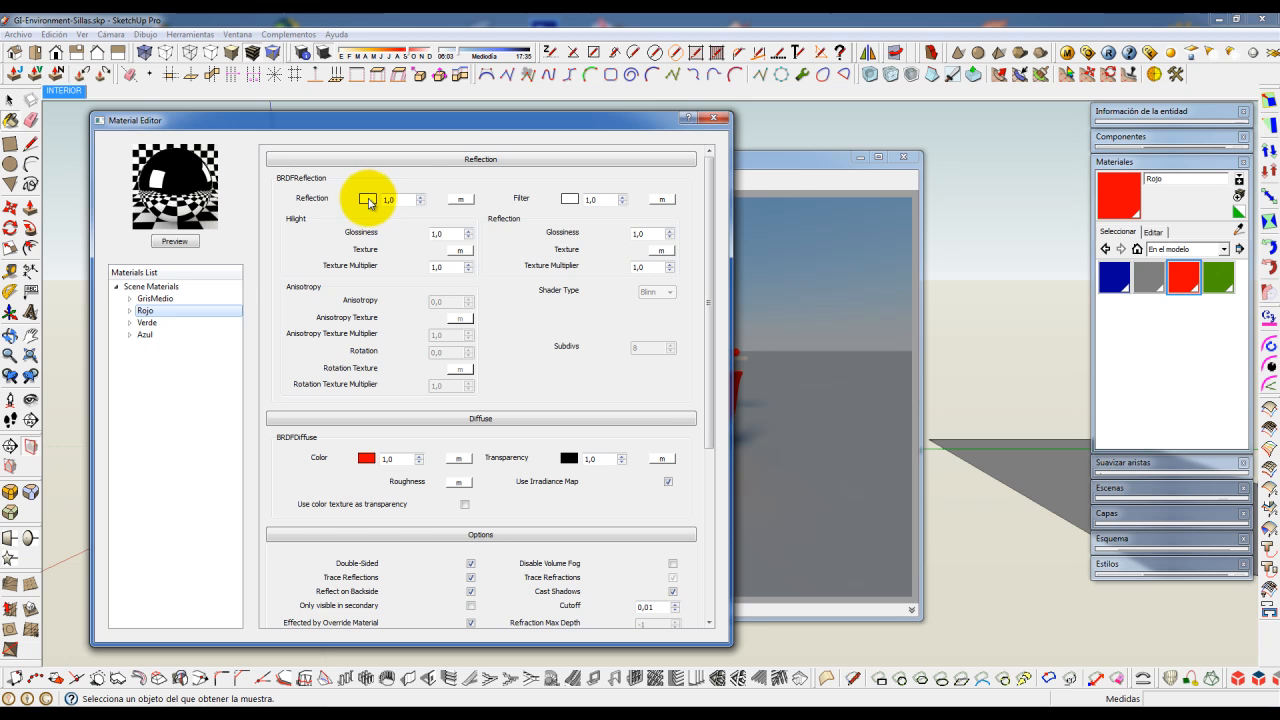
pyautogui.moveTo(457, 120)
pyautogui.mouseDown()
pyautogui.moveTo(471, 120)
pyautogui.moveTo(434, 116)
pyautogui.mouseUp()
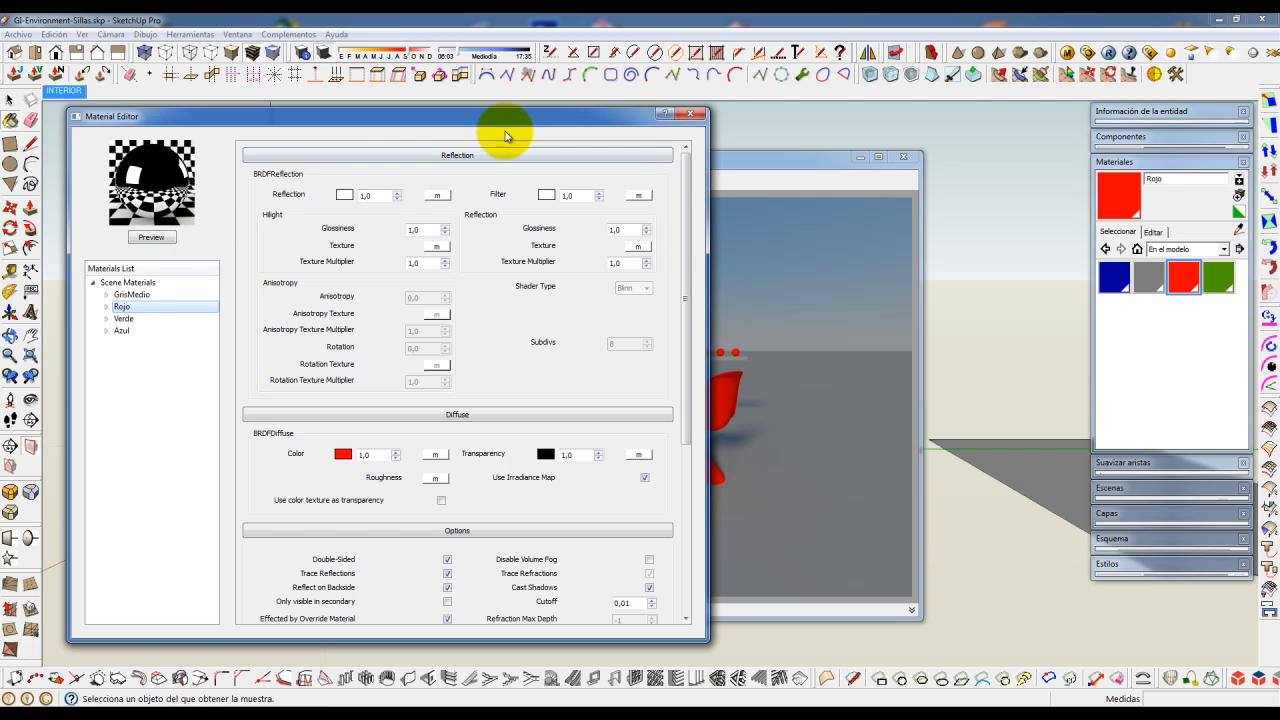
# - Enable region rendering in the frame buffer, mark a region around the red chair and render it with V-Ray
pyautogui.moveTo(508, 117); pyautogui.dragTo(500, 120)
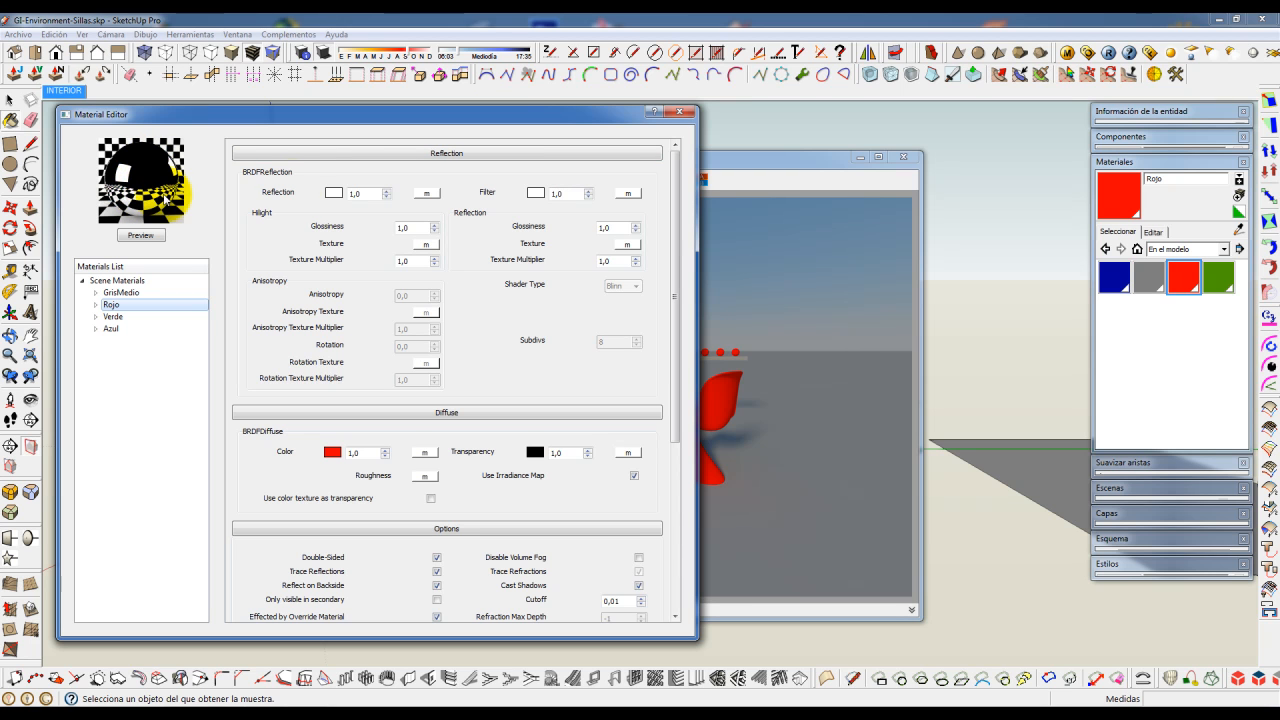
pyautogui.click(812, 160)
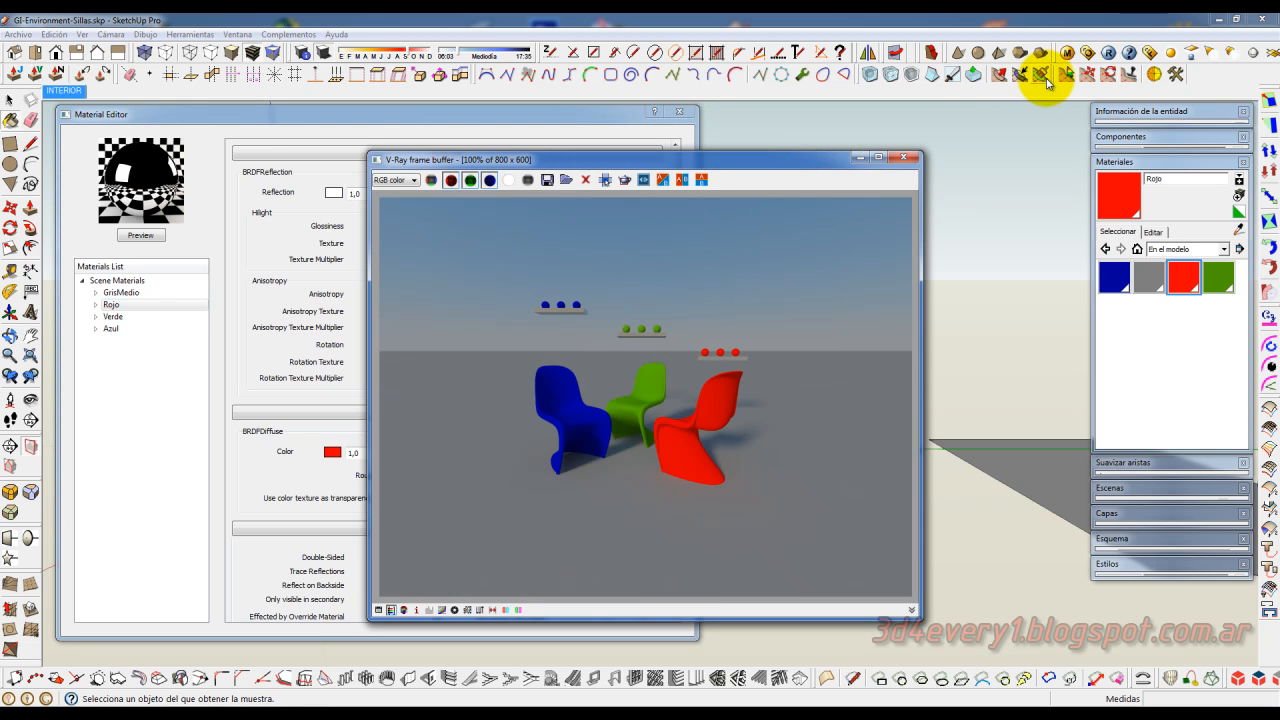
pyautogui.click(625, 180)
pyautogui.moveTo(644, 349); pyautogui.dragTo(764, 502)
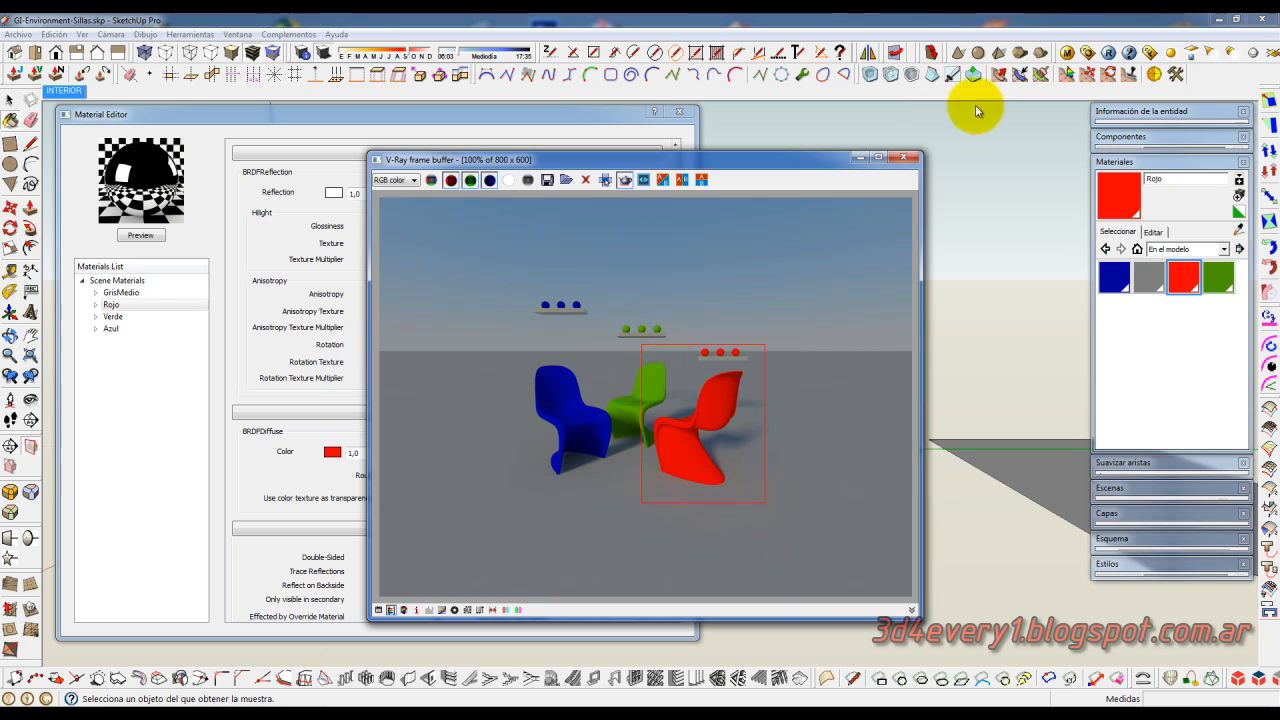
pyautogui.click(1108, 52)
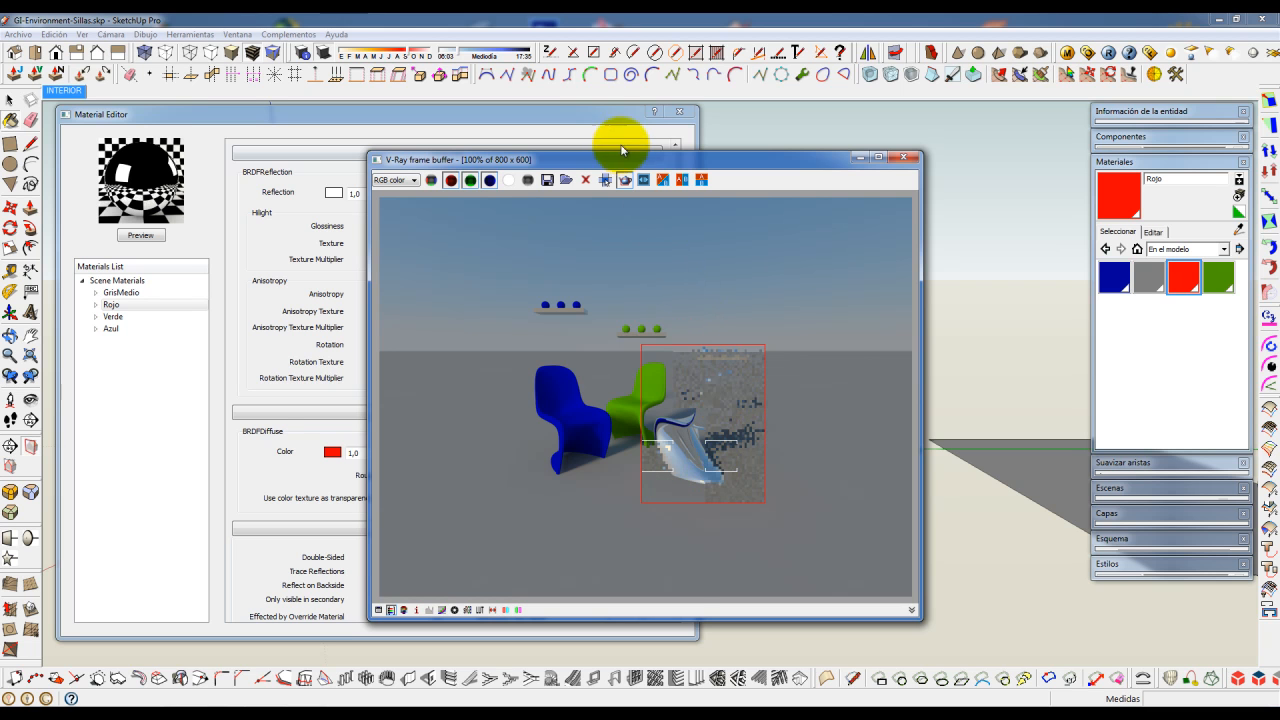
# - Arrange the Material Editor and the V-Ray frame buffer side by side so the reflection settings and all three chairs are visible
pyautogui.click(602, 115)
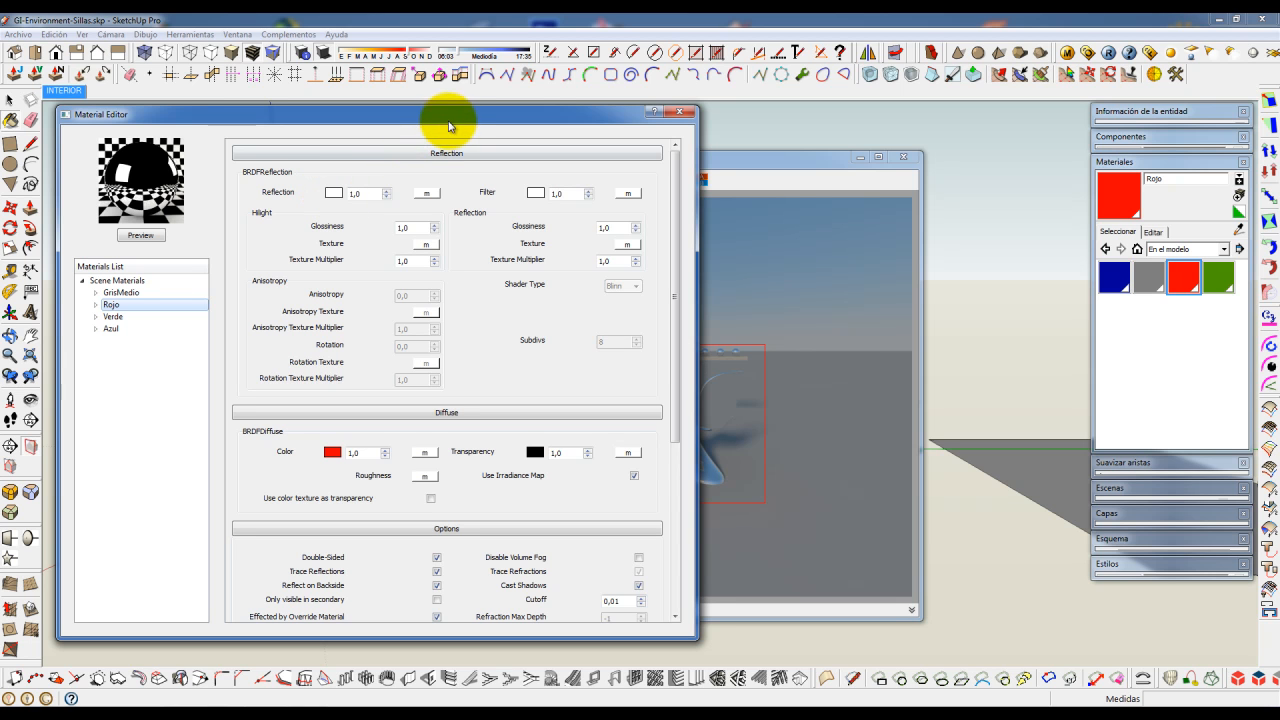
pyautogui.moveTo(448, 126); pyautogui.dragTo(443, 126)
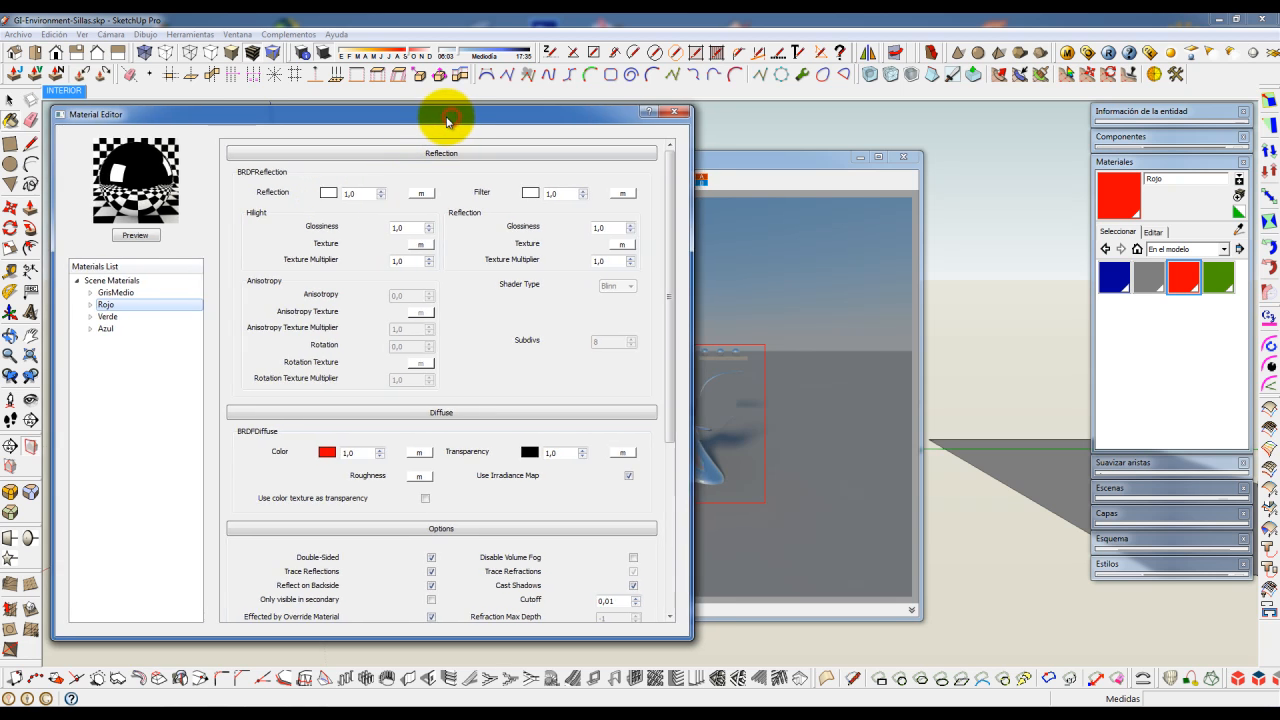
pyautogui.click(800, 157)
pyautogui.moveTo(743, 166); pyautogui.dragTo(1052, 199)
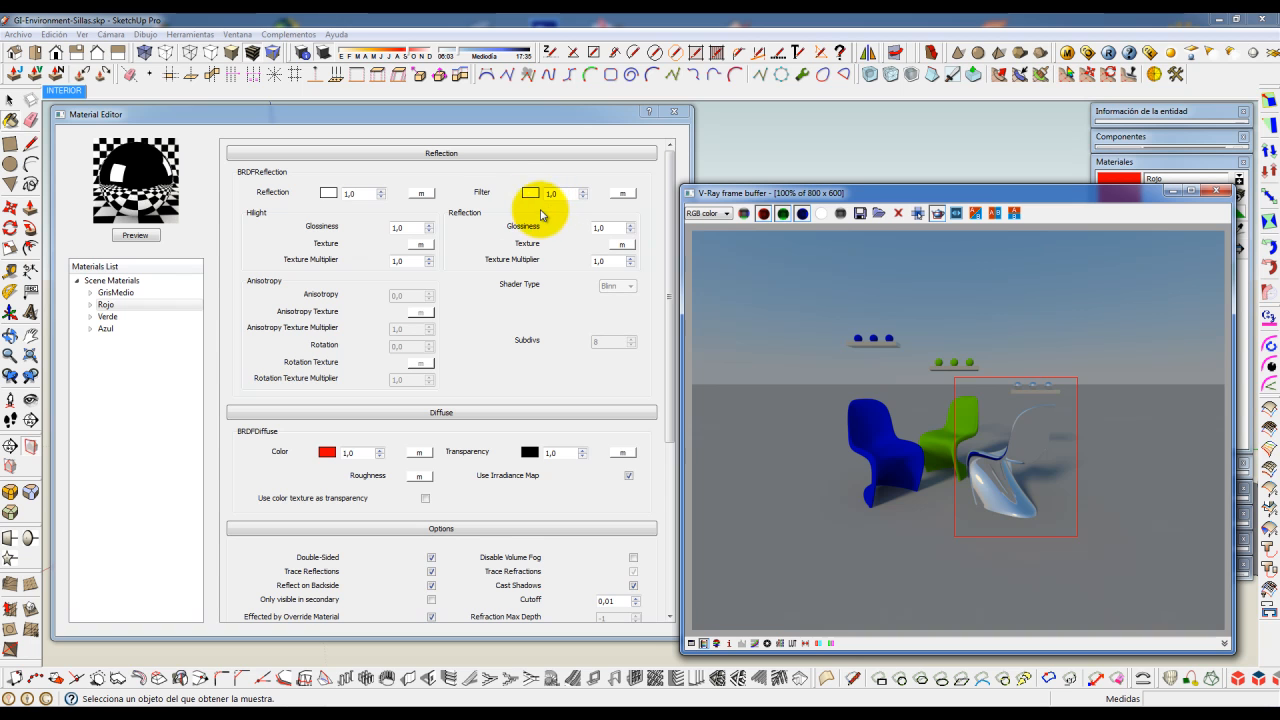
# - Set Rojo's reflection colour to black and render a small region over the lower part of the red chair
pyautogui.click(328, 194)
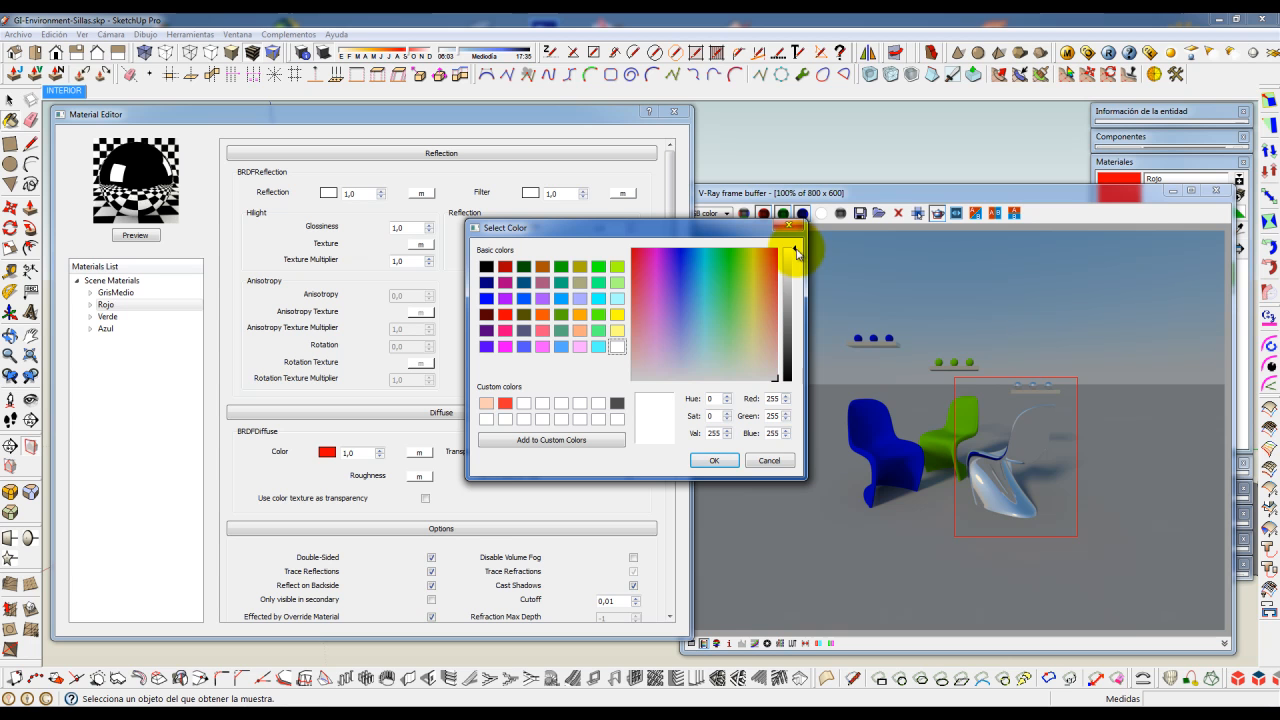
pyautogui.click(790, 390)
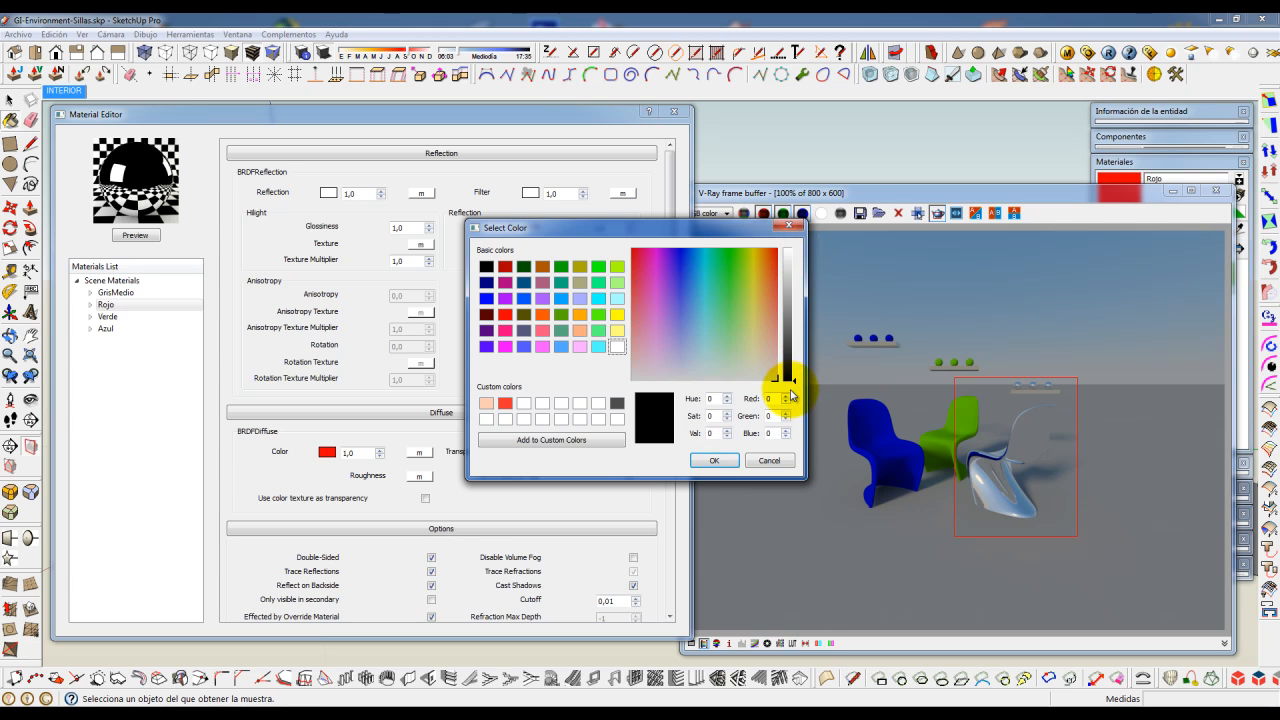
pyautogui.click(714, 460)
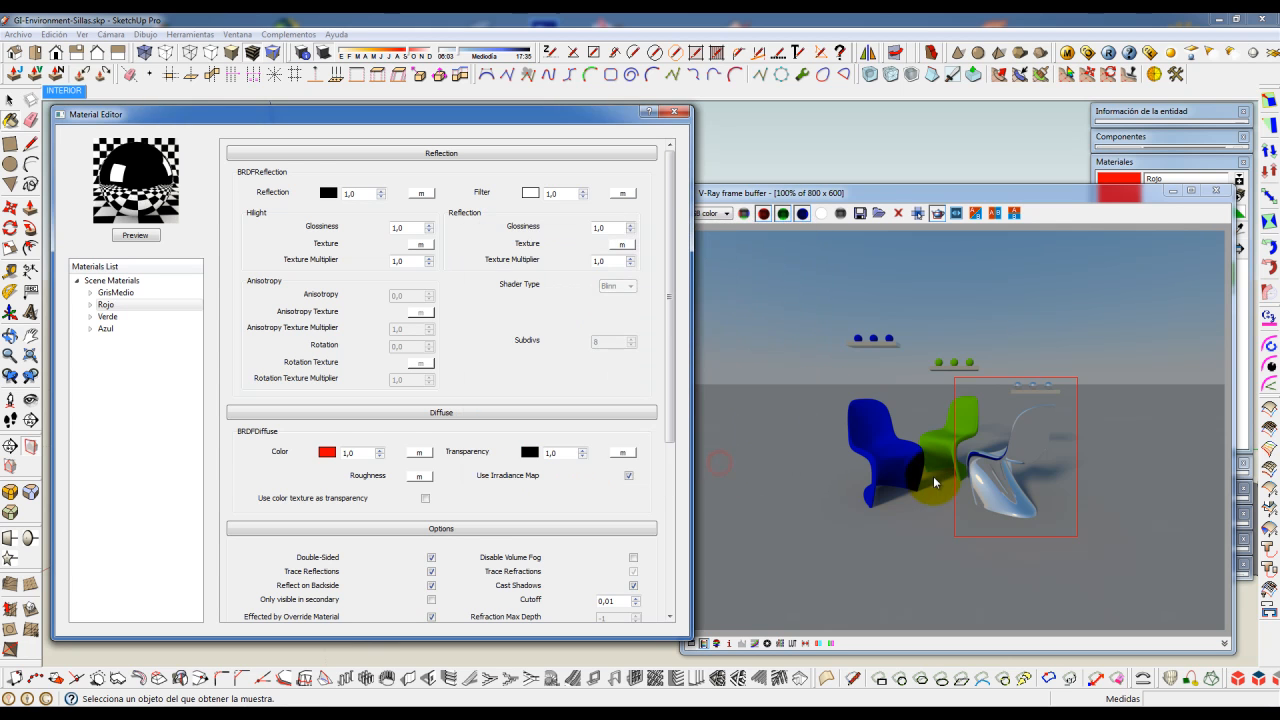
pyautogui.moveTo(957, 476); pyautogui.dragTo(1052, 527)
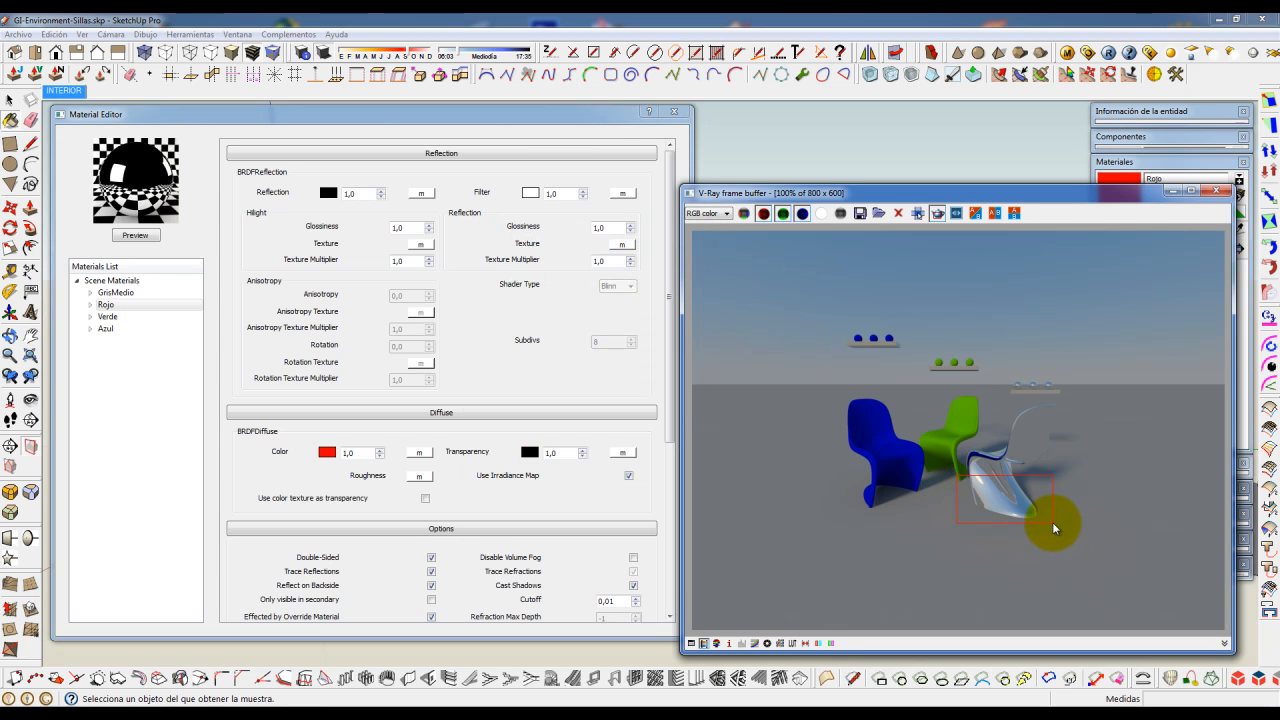
pyautogui.click(1108, 52)
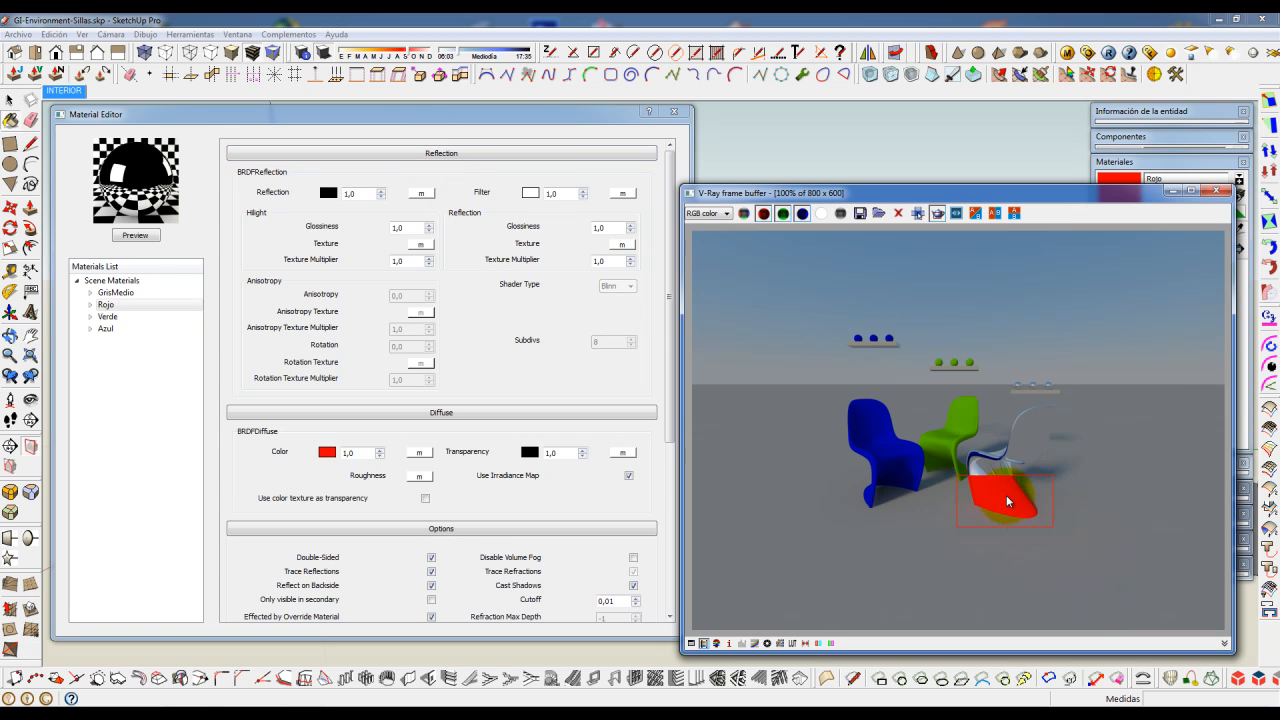
# - Set Rojo's reflection colour to mid grey (RGB 132, 132, 132) and render a region around the whole red chair
pyautogui.click(328, 192)
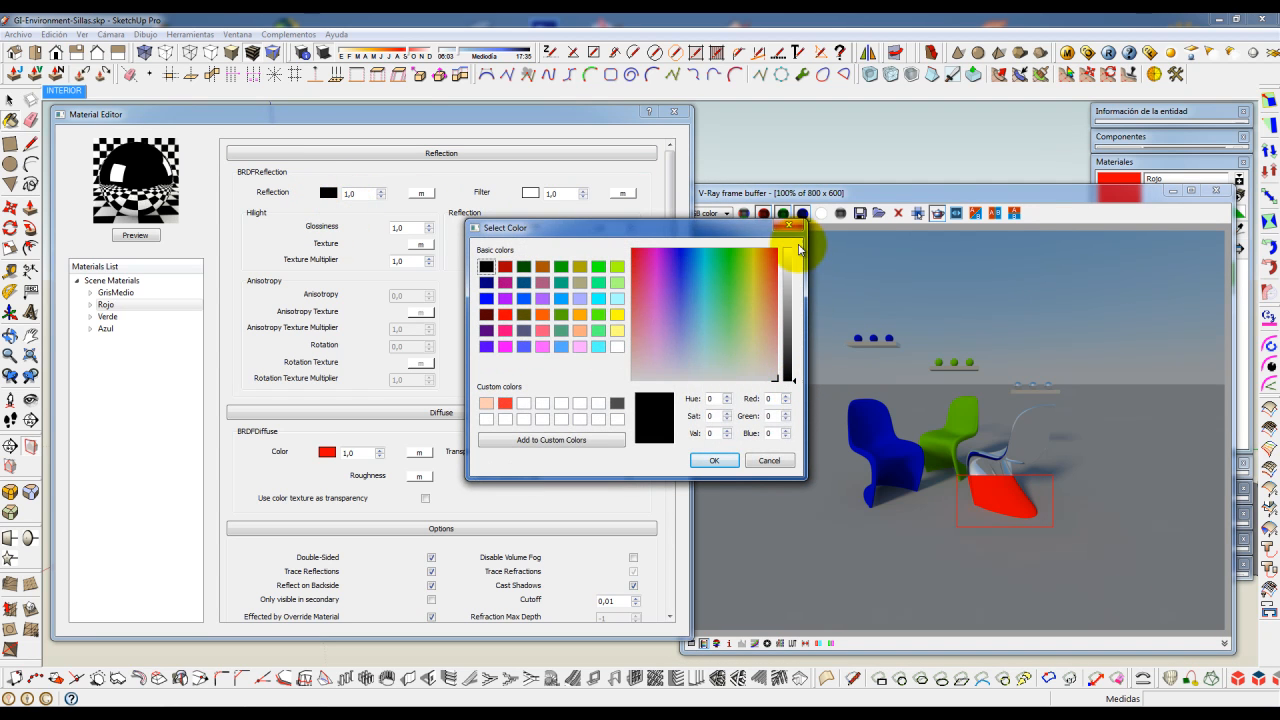
pyautogui.moveTo(794, 372); pyautogui.dragTo(797, 313)
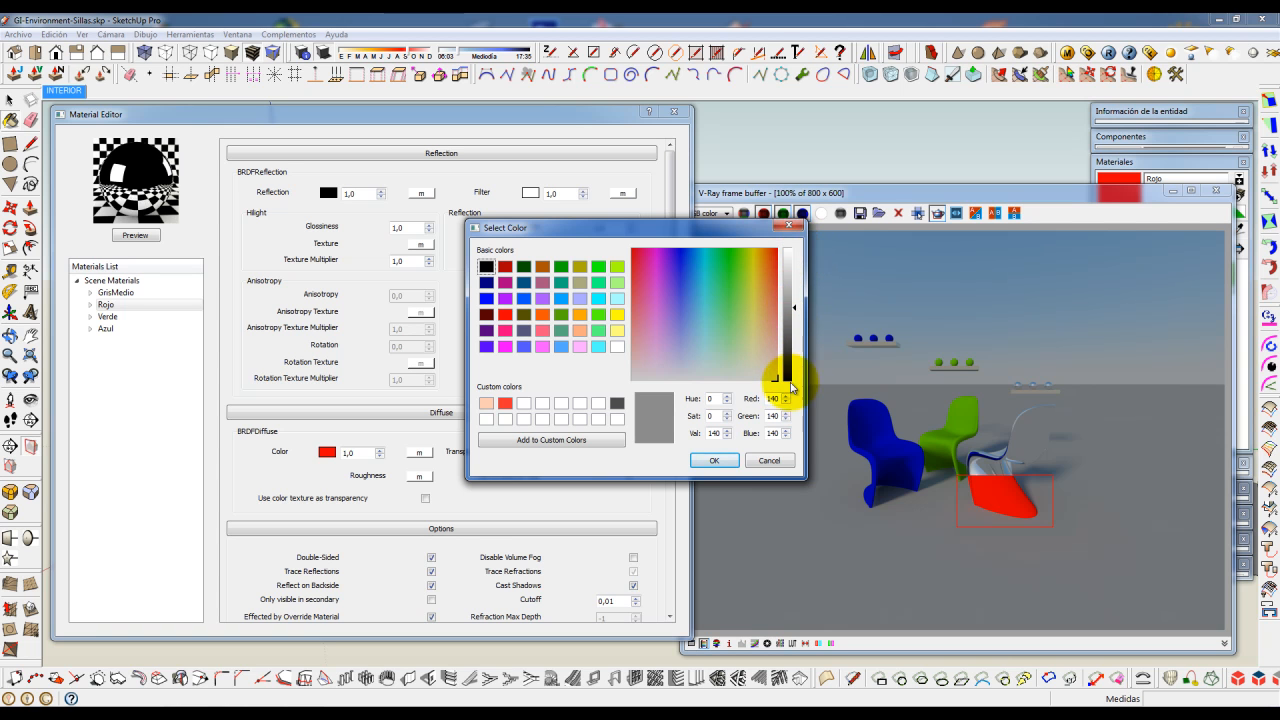
pyautogui.moveTo(795, 302); pyautogui.dragTo(796, 318)
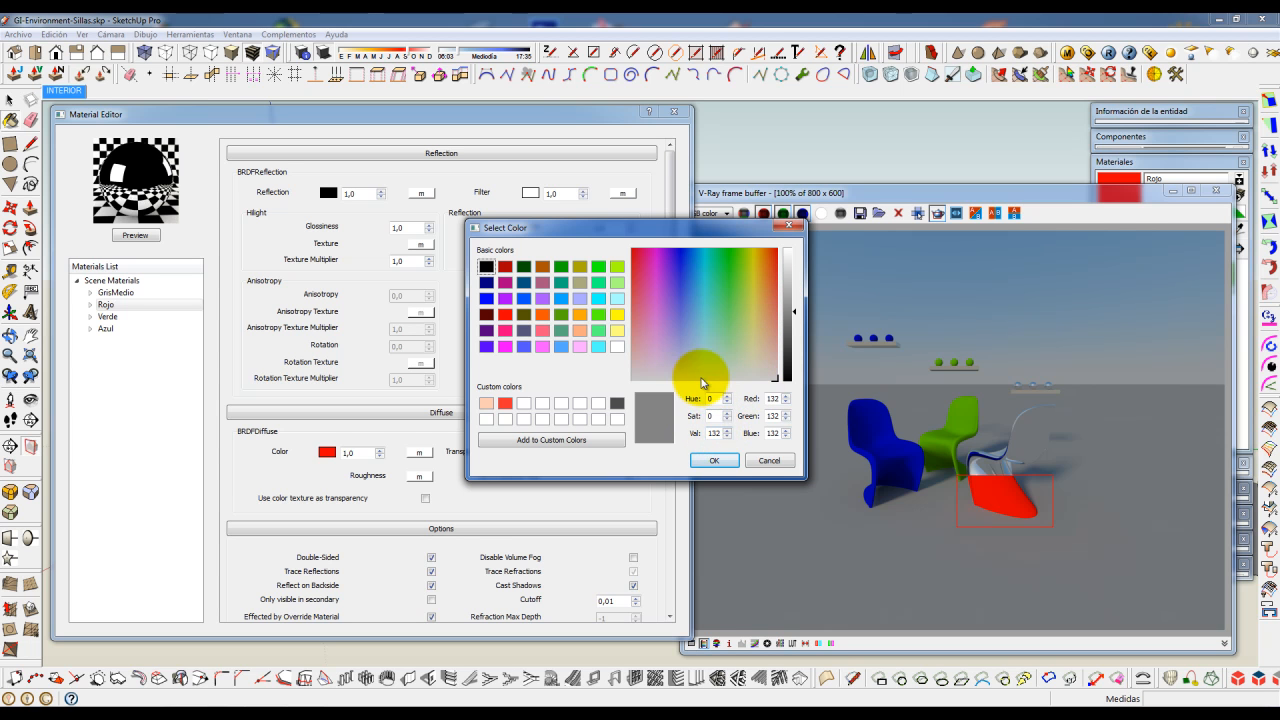
pyautogui.click(716, 461)
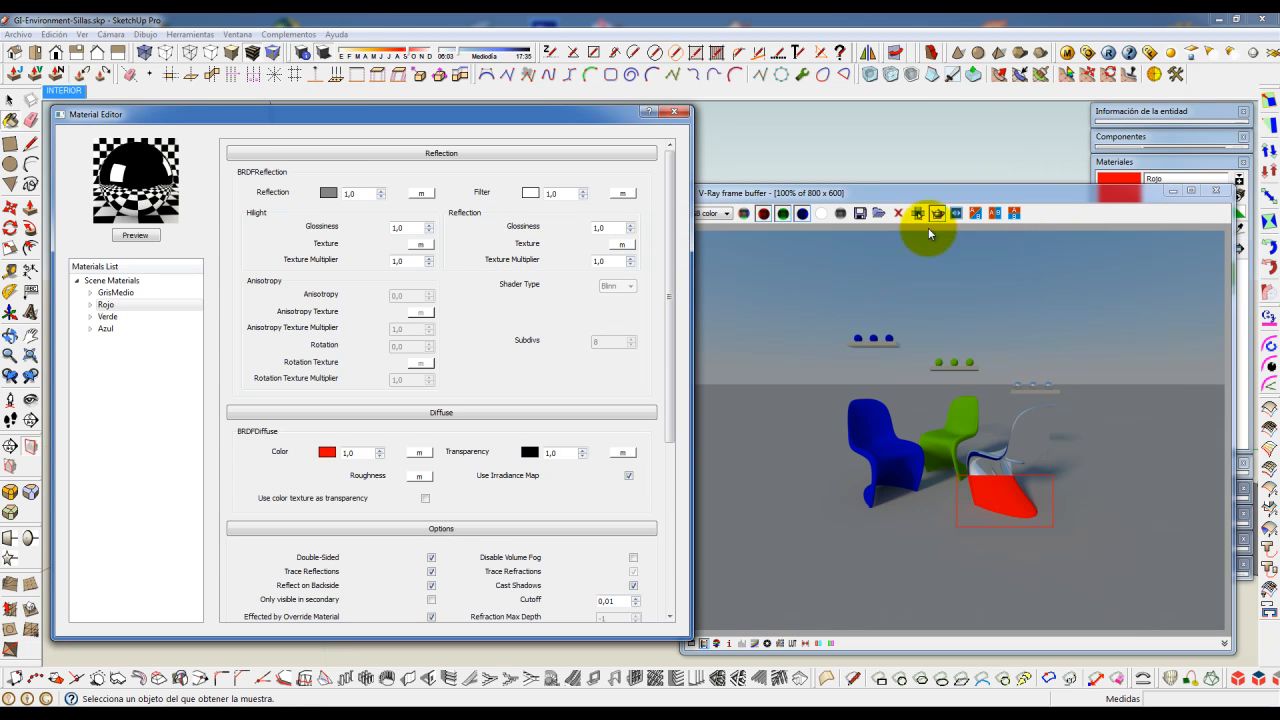
pyautogui.moveTo(954, 390); pyautogui.dragTo(1081, 540)
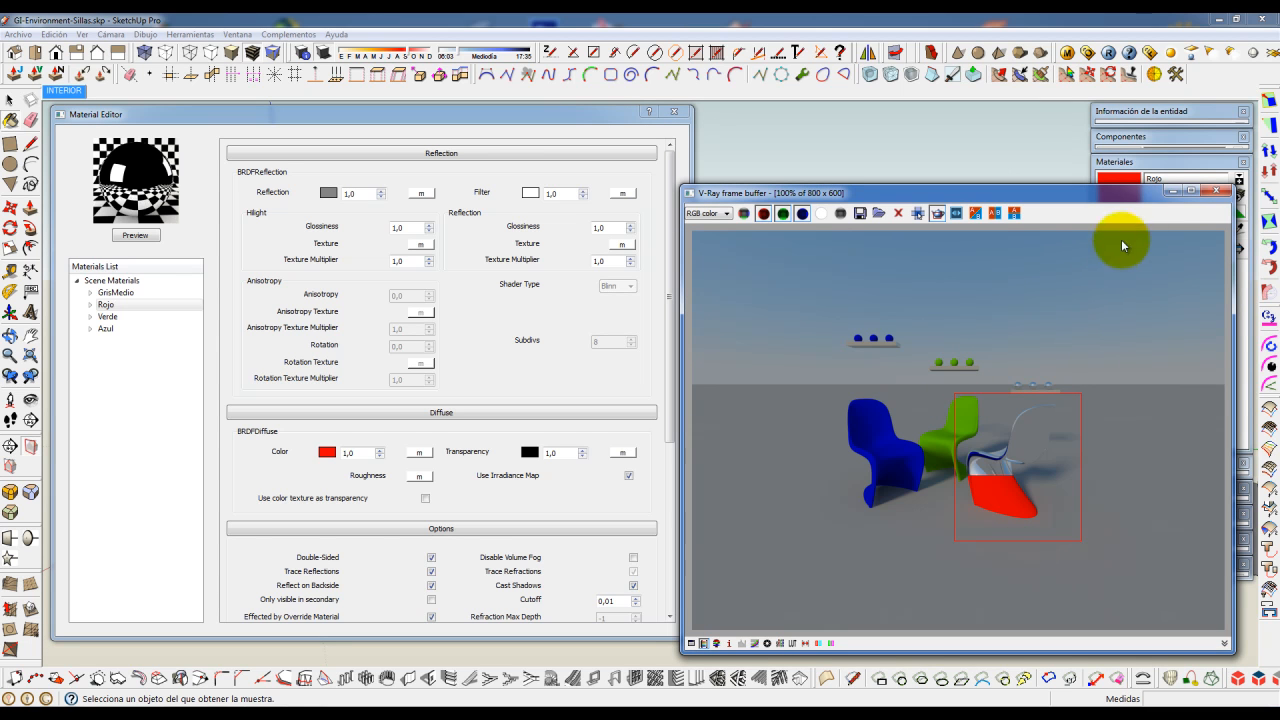
pyautogui.click(1110, 53)
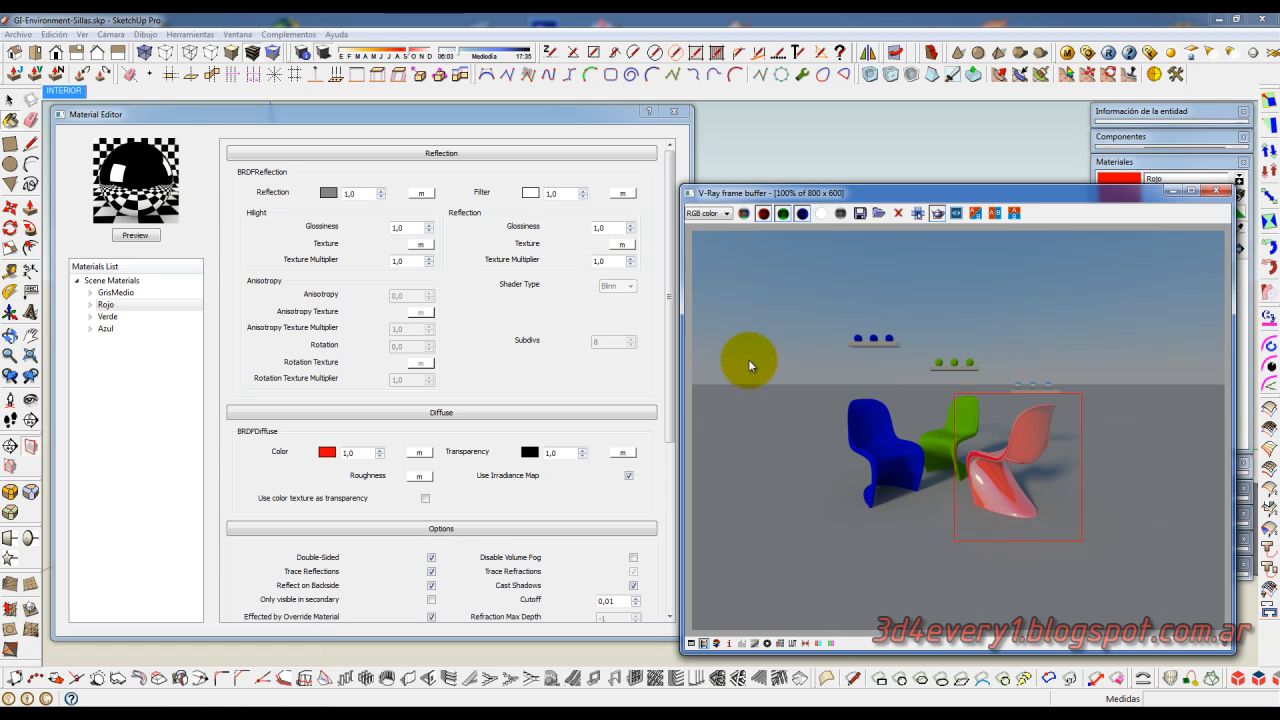
# - Set Rojo's reflection colour to white (RGB 255, 255, 255)
pyautogui.moveTo(885, 196); pyautogui.dragTo(890, 197)
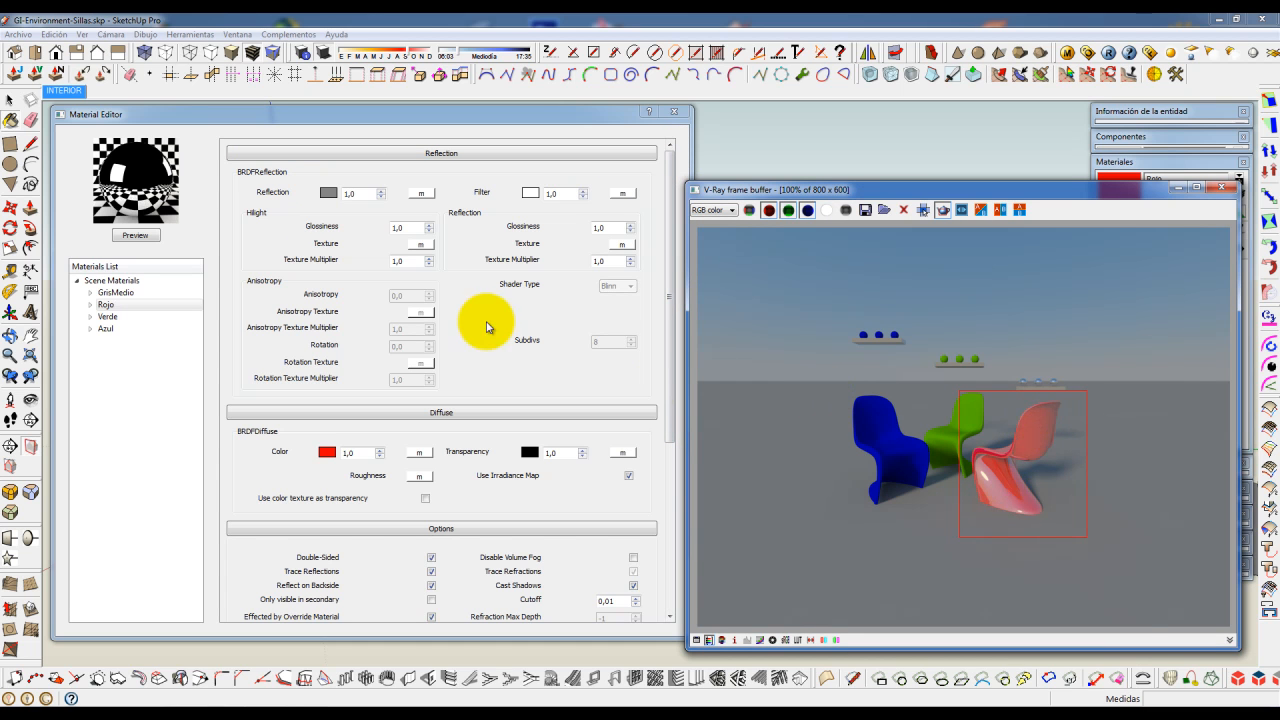
pyautogui.click(331, 193)
pyautogui.moveTo(797, 348); pyautogui.dragTo(797, 254)
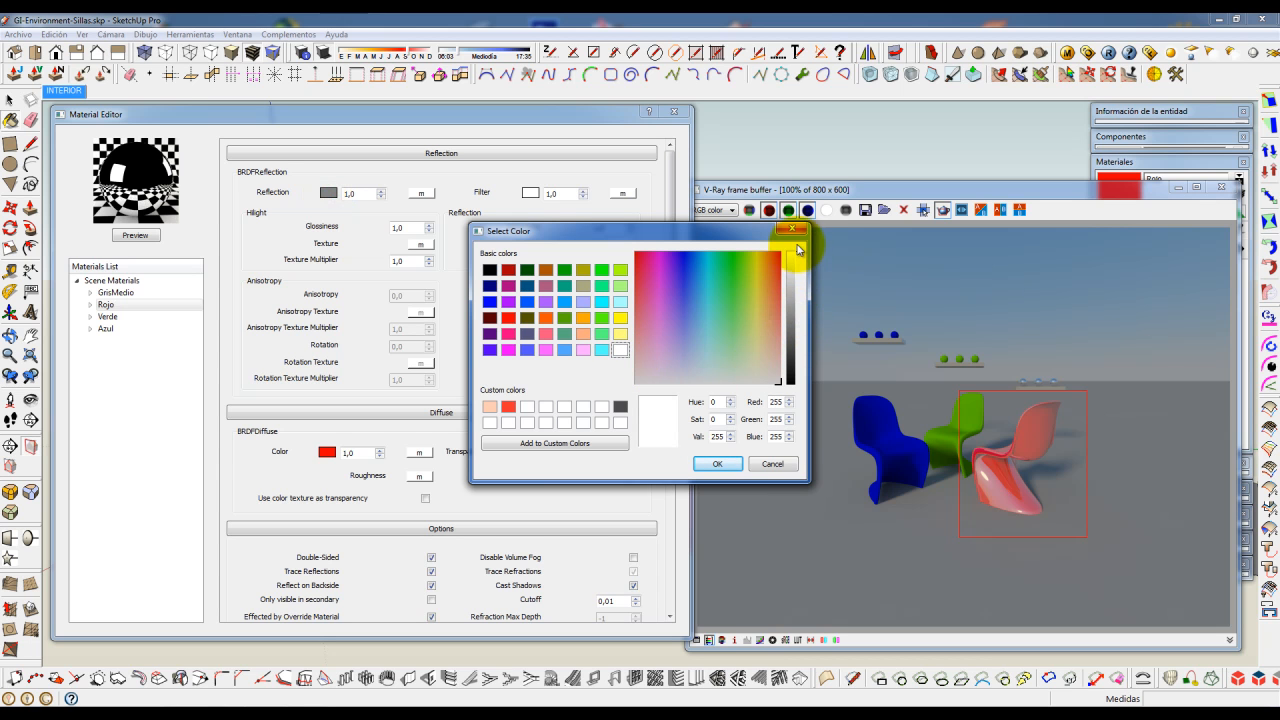
pyautogui.click(733, 464)
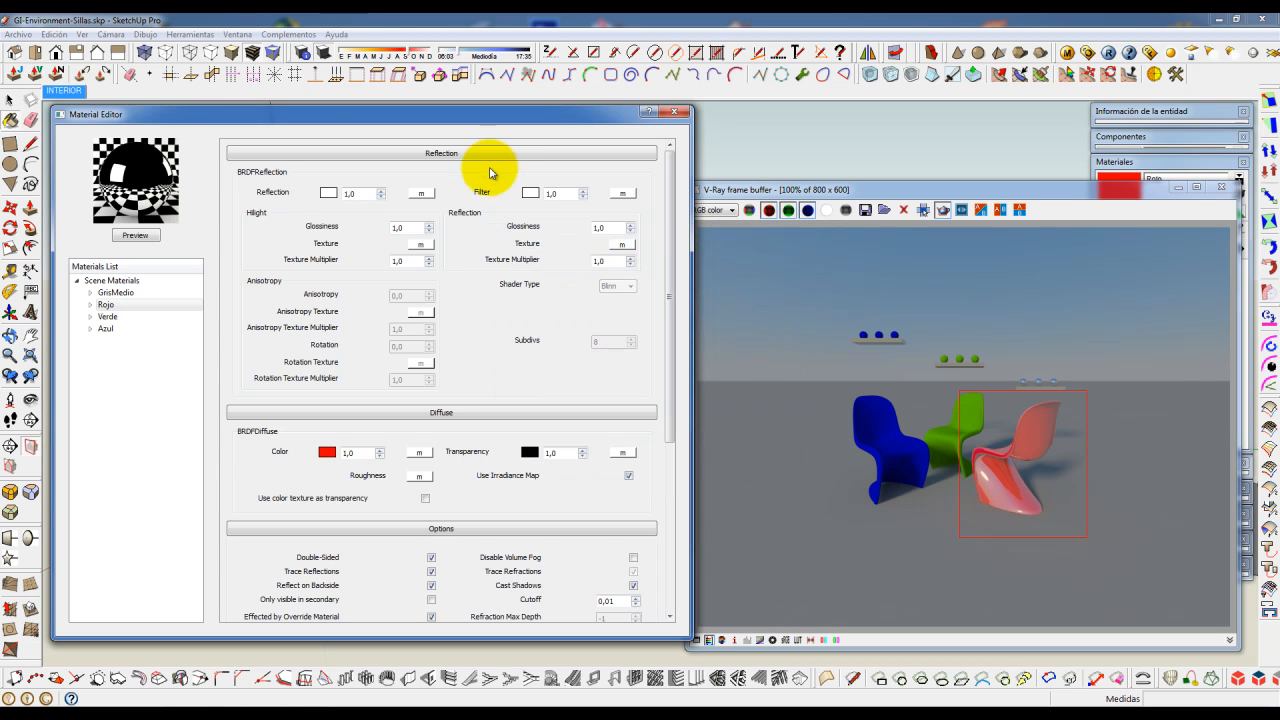
# - Choose TexFresnel as the texture map for Rojo's reflection and move the Texture Editor clear of the rendered chairs
pyautogui.click(422, 194)
pyautogui.click(428, 272)
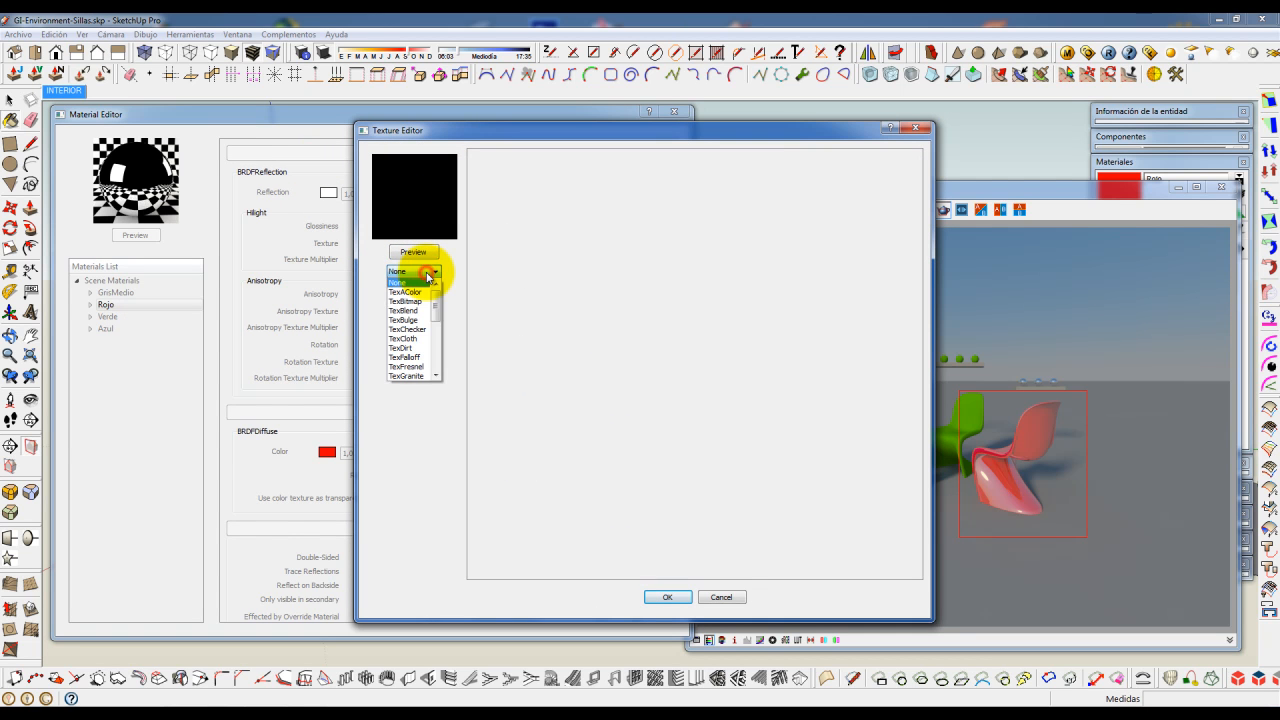
pyautogui.click(405, 366)
pyautogui.moveTo(630, 132); pyautogui.dragTo(526, 118)
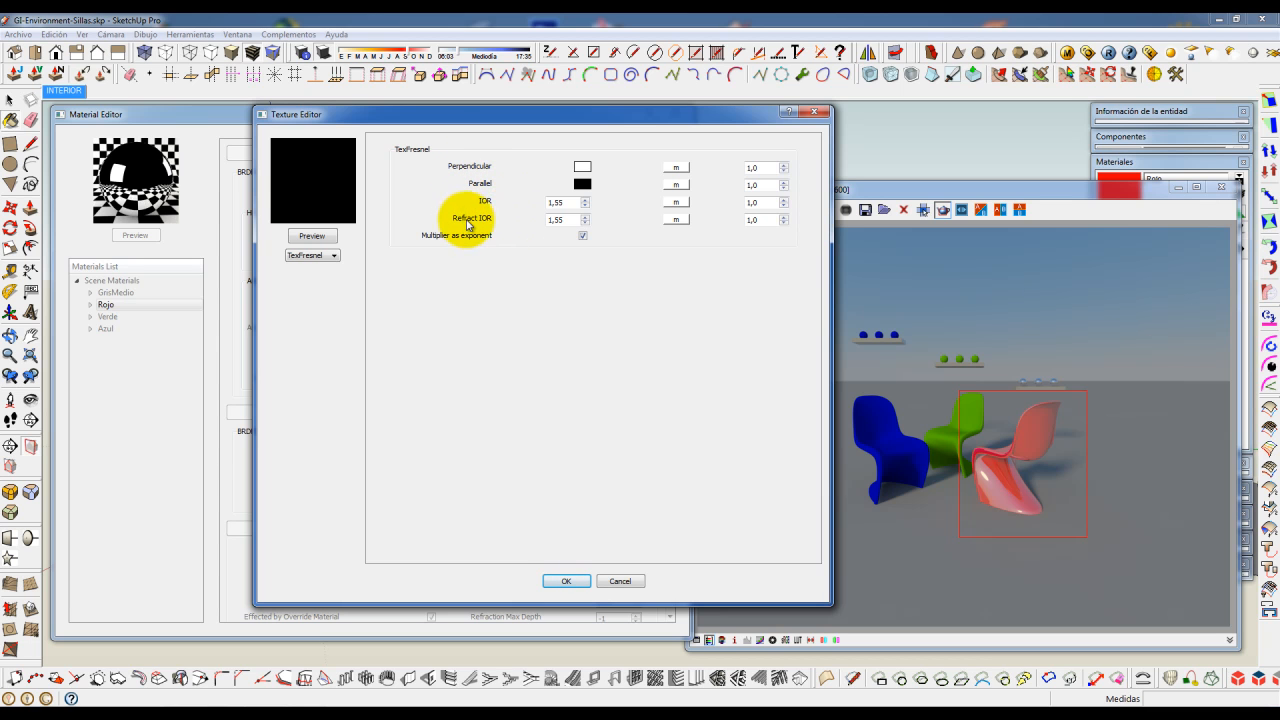
# - Set the Fresnel texture's Refract IOR to 1,55, matching its IOR, accept the texture and render the red chair's region
pyautogui.doubleClick(567, 202)
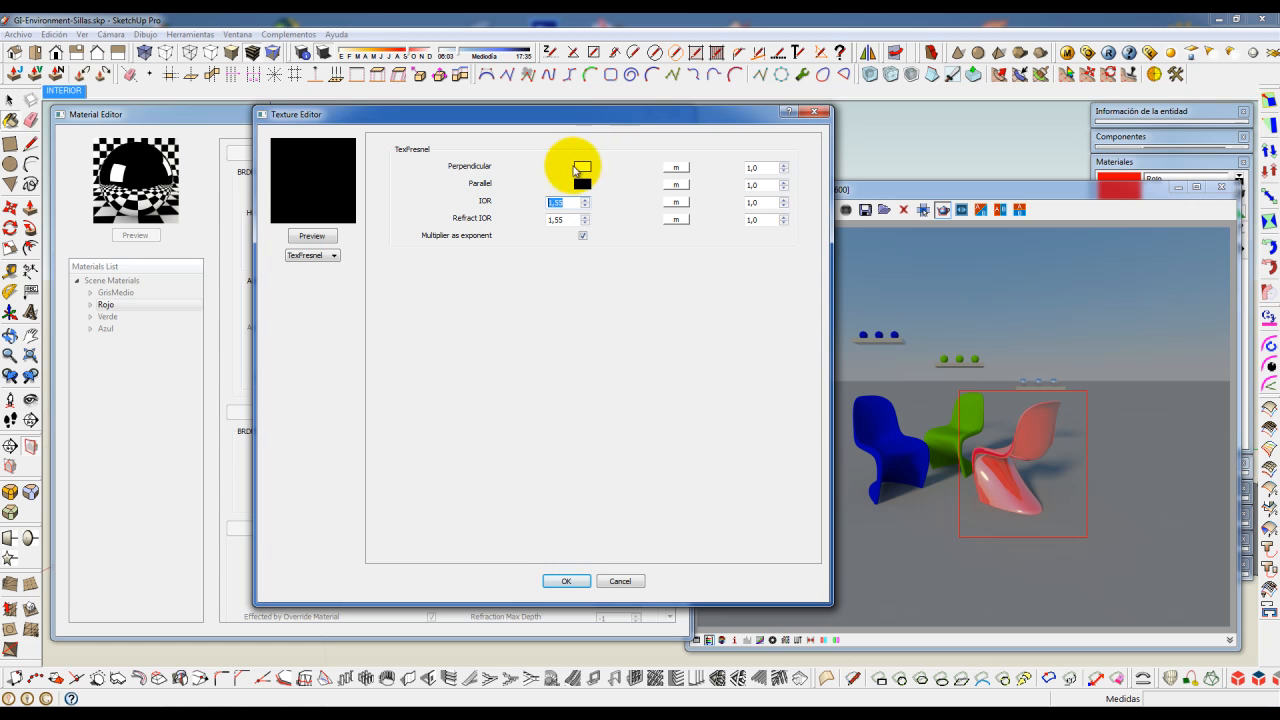
pyautogui.doubleClick(572, 203)
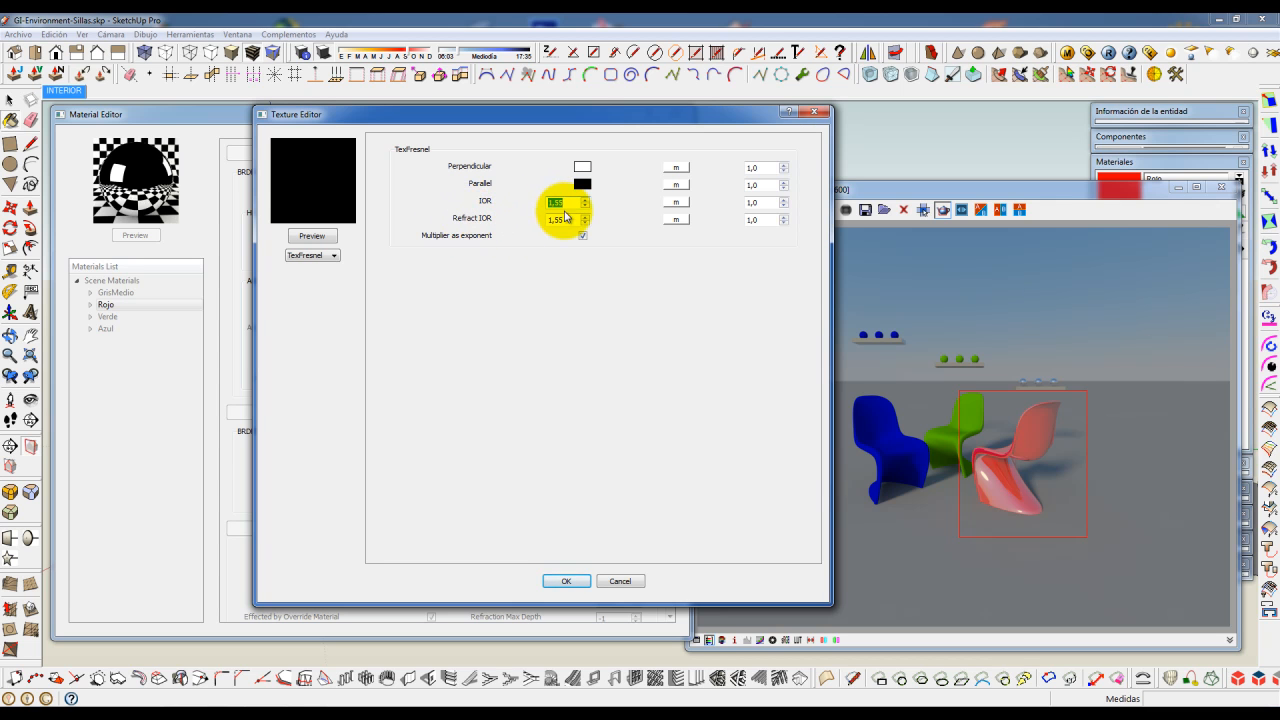
pyautogui.moveTo(567, 220); pyautogui.dragTo(551, 222)
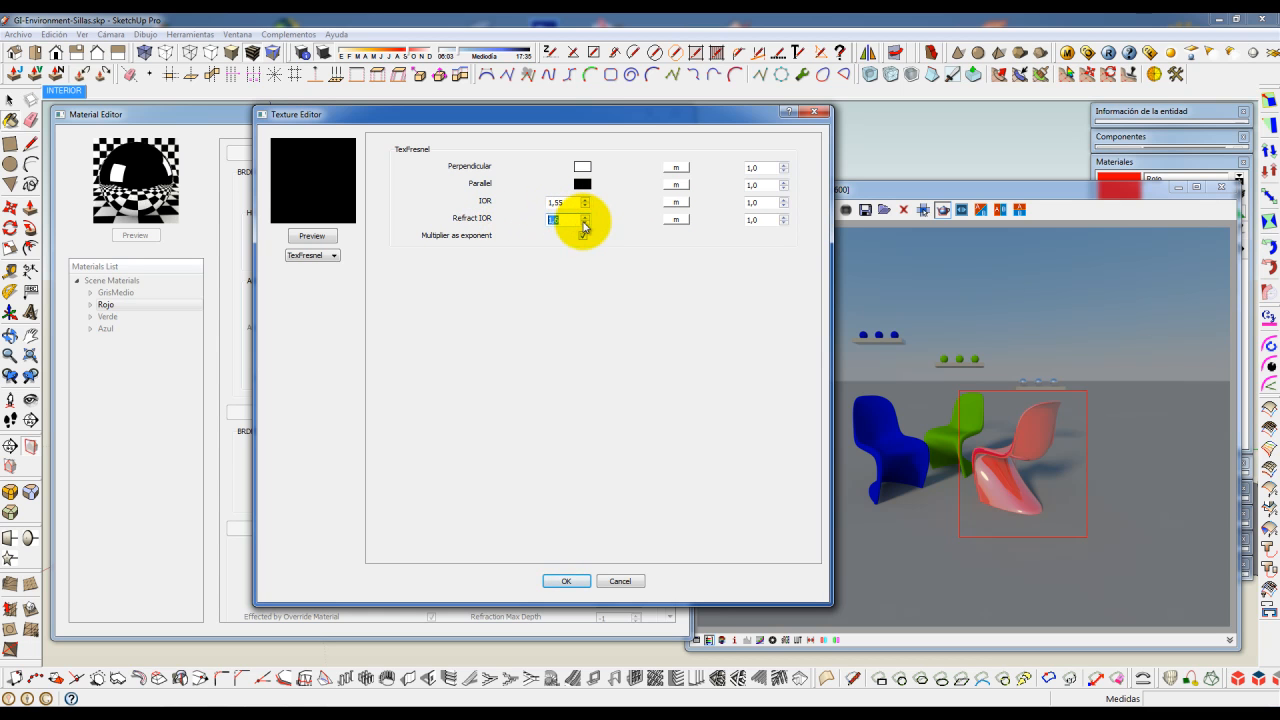
pyautogui.click(585, 221)
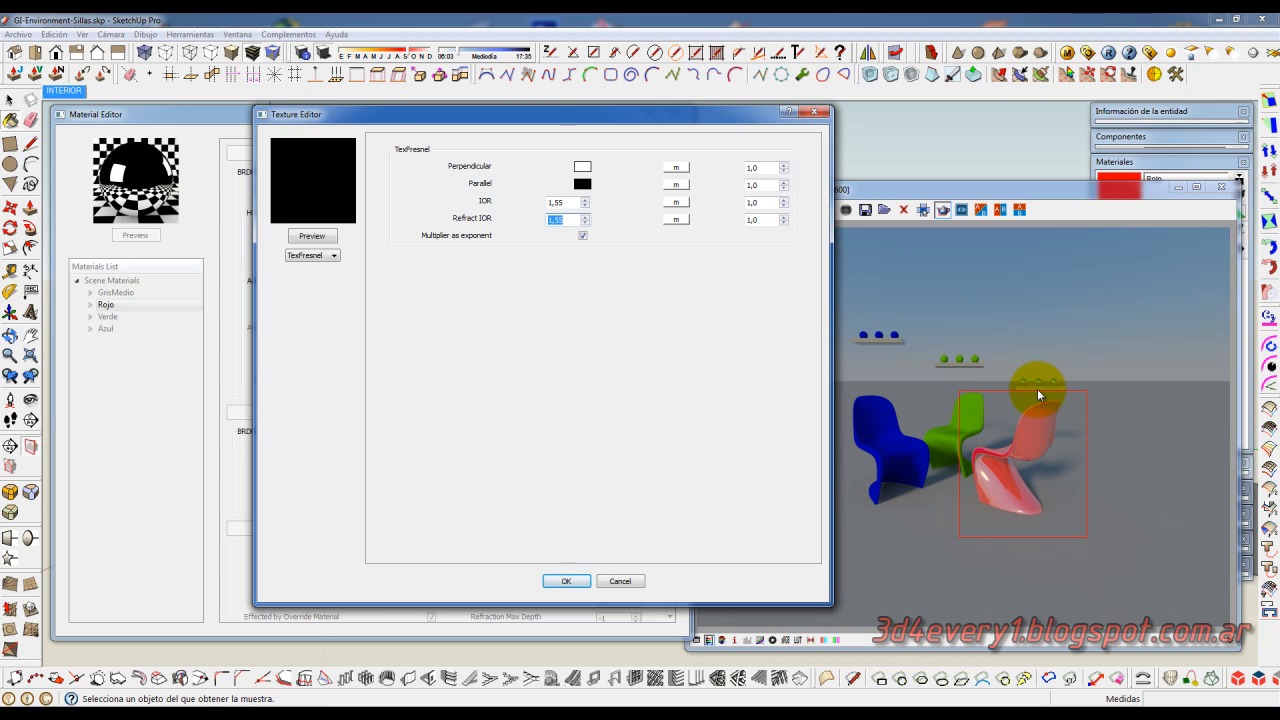
pyautogui.click(574, 580)
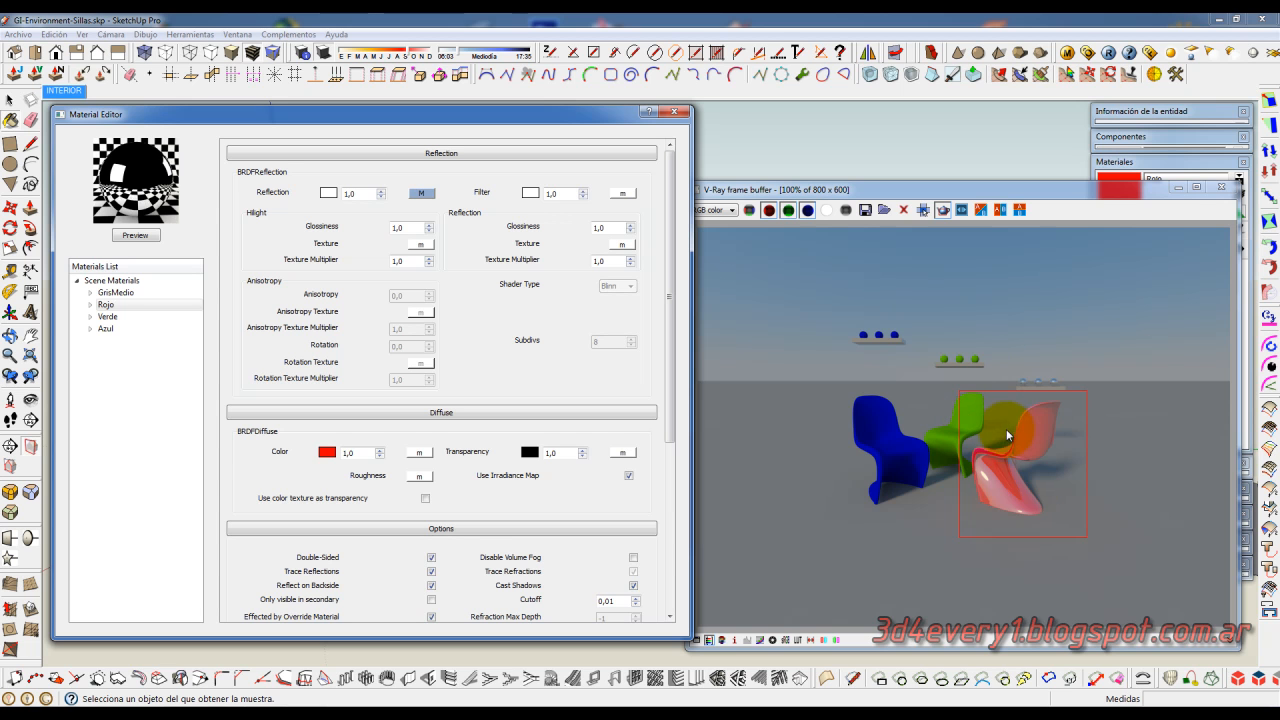
pyautogui.click(1109, 52)
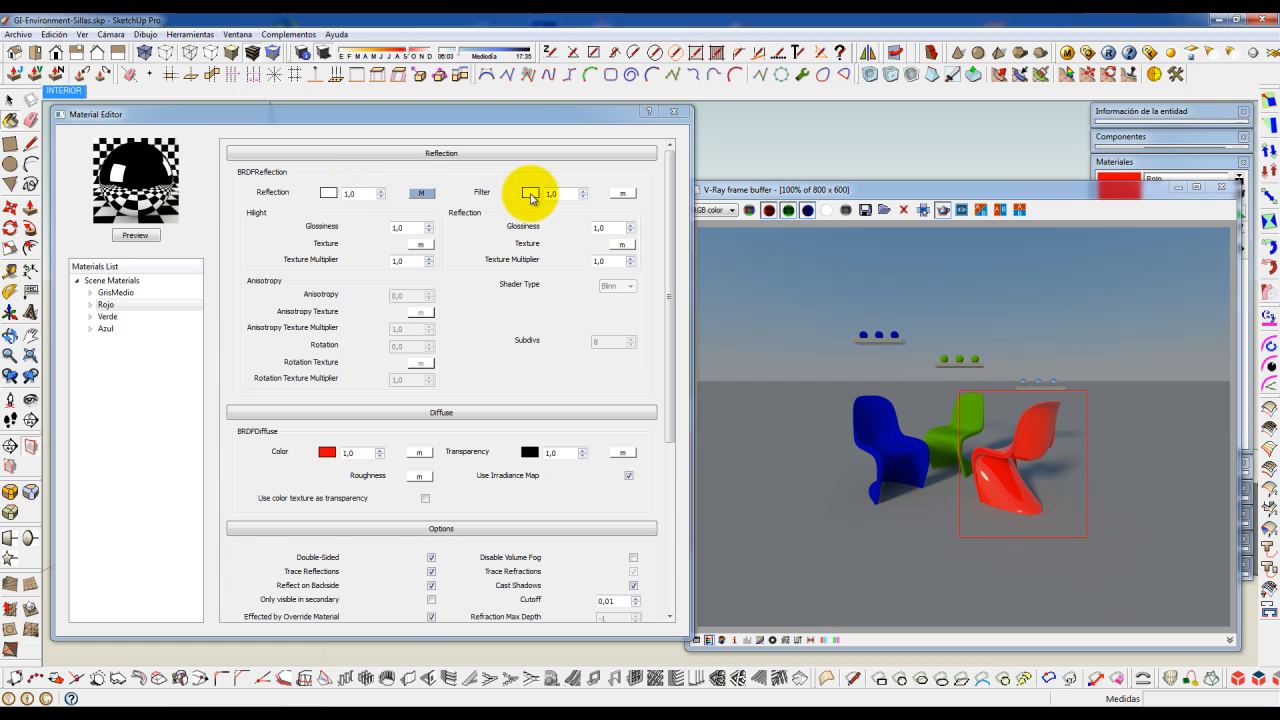
# - Set Rojo's reflection filter colour to an orange-red (RGB 255, 52, 25)
pyautogui.moveTo(553, 121); pyautogui.dragTo(551, 120)
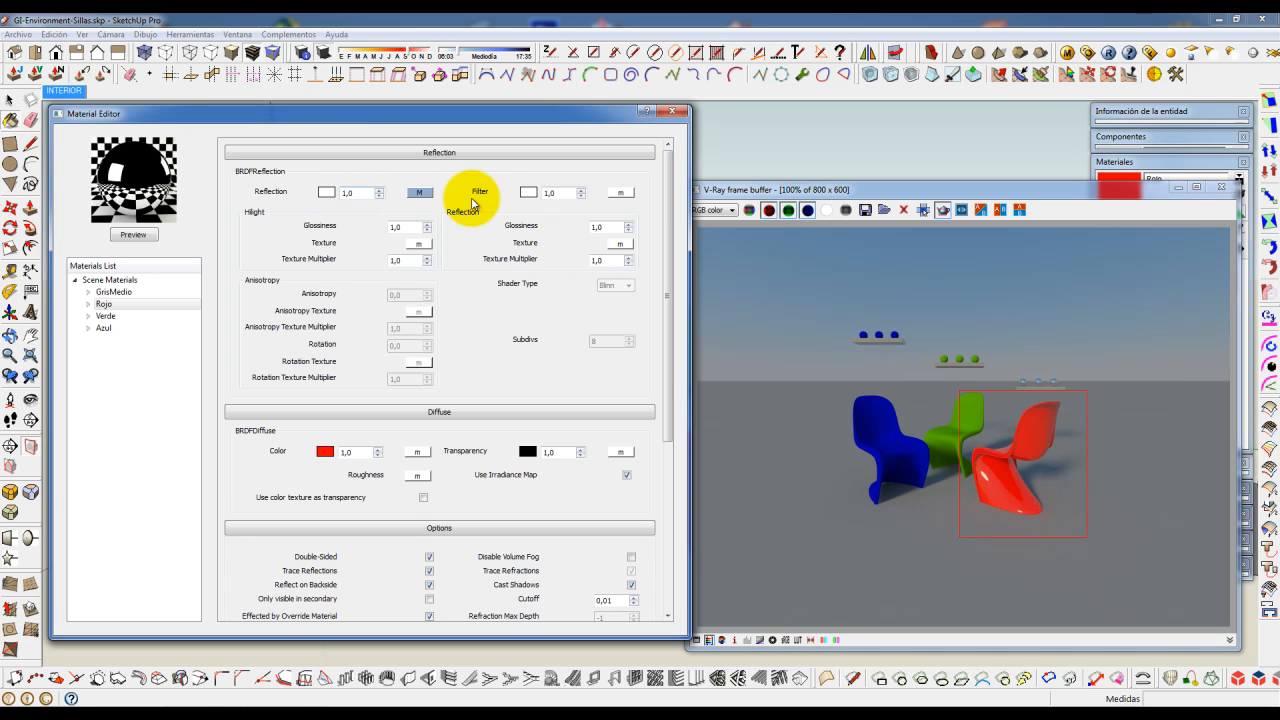
pyautogui.click(523, 193)
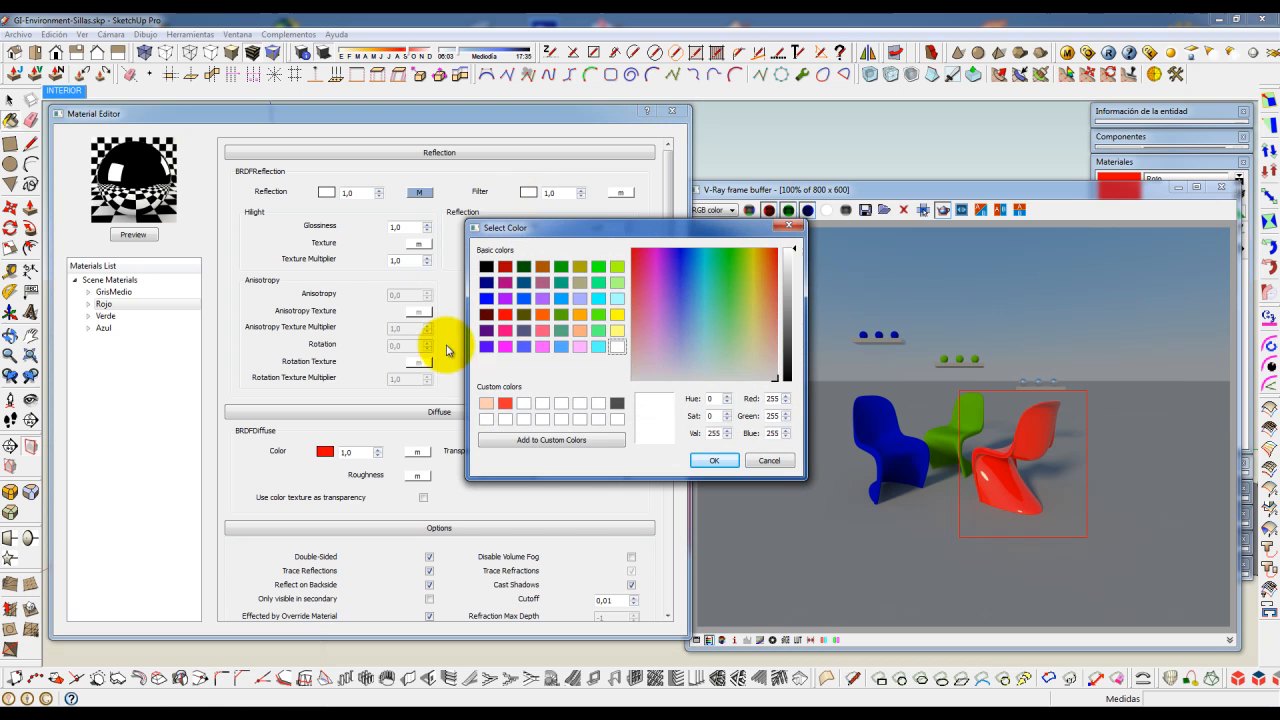
pyautogui.click(505, 403)
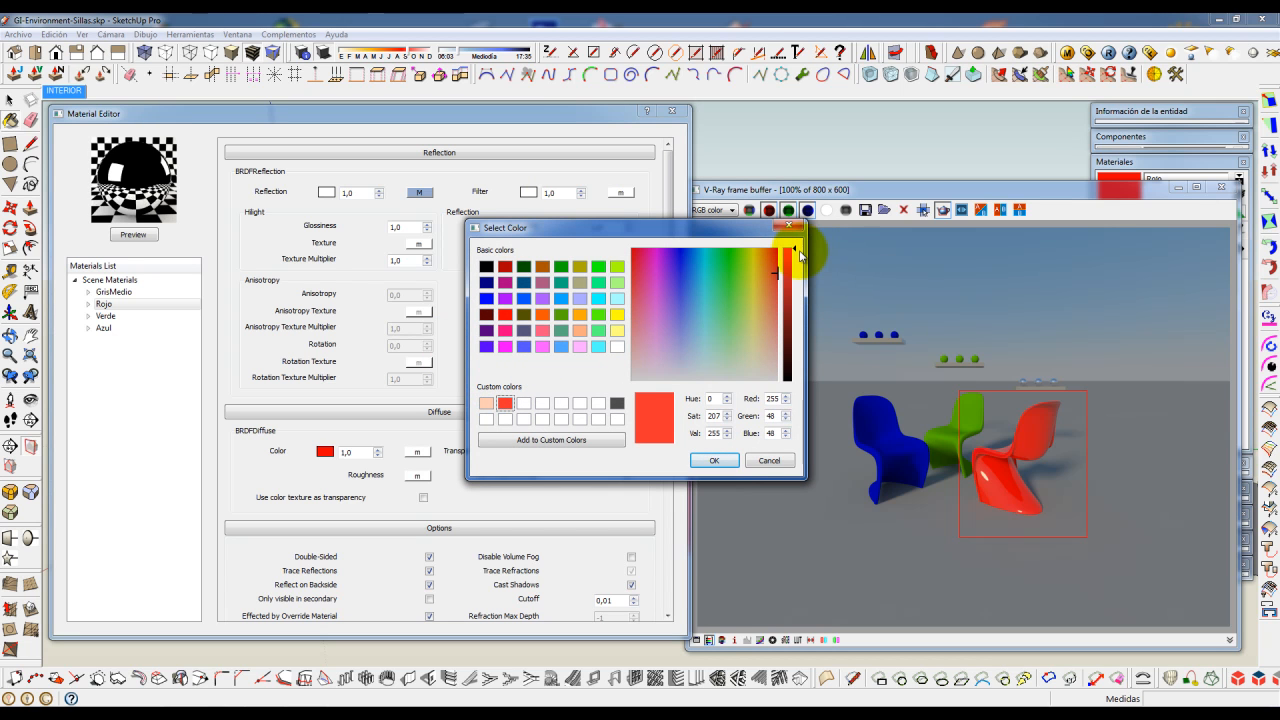
pyautogui.click(773, 270)
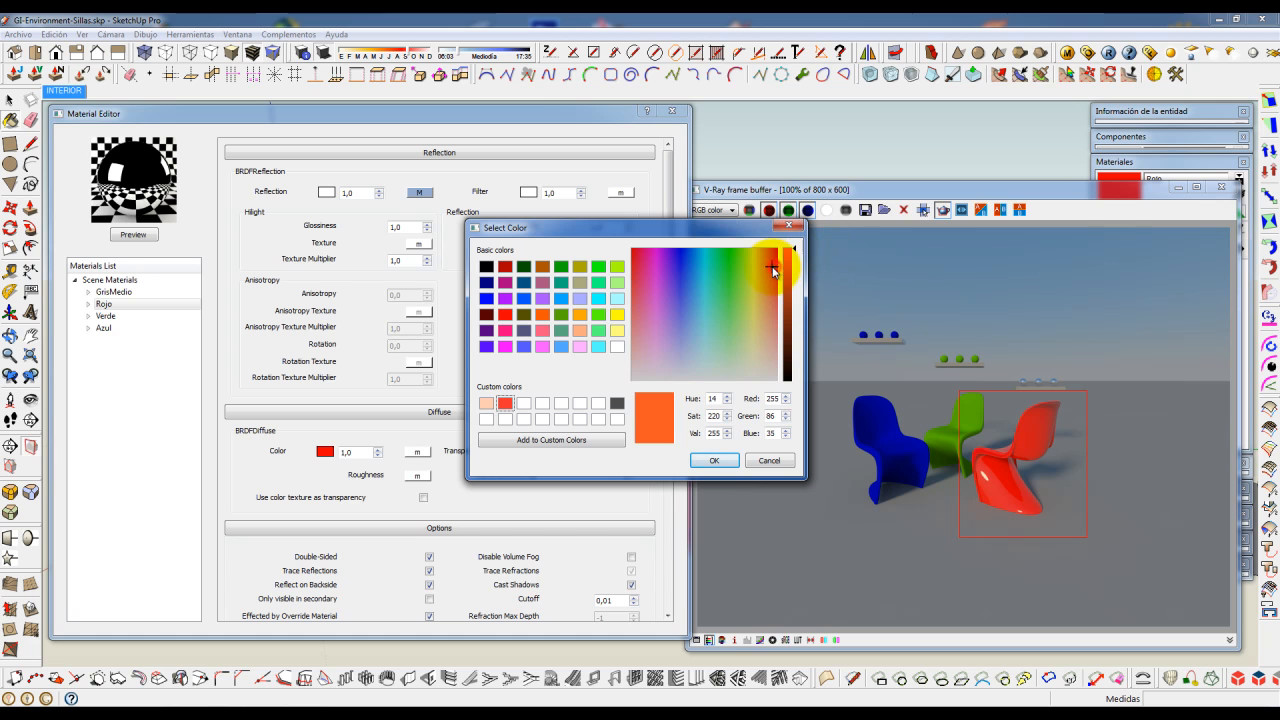
pyautogui.moveTo(773, 270); pyautogui.dragTo(773, 261)
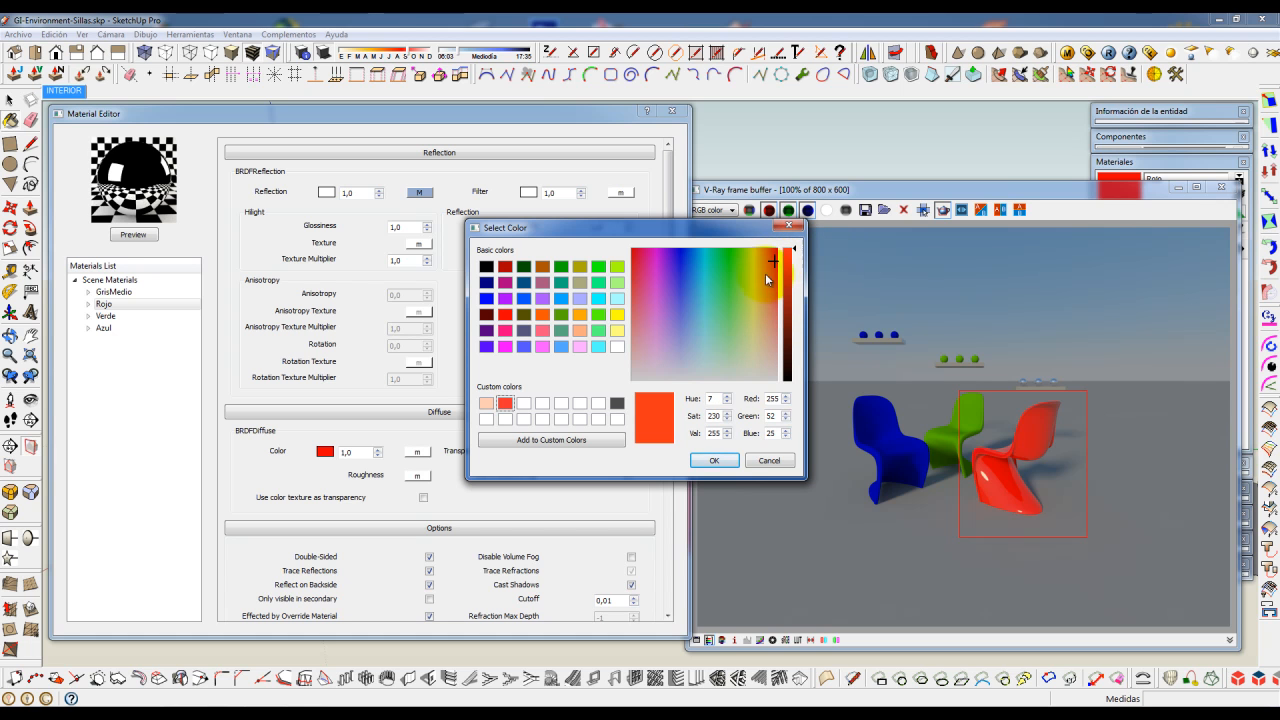
pyautogui.click(716, 461)
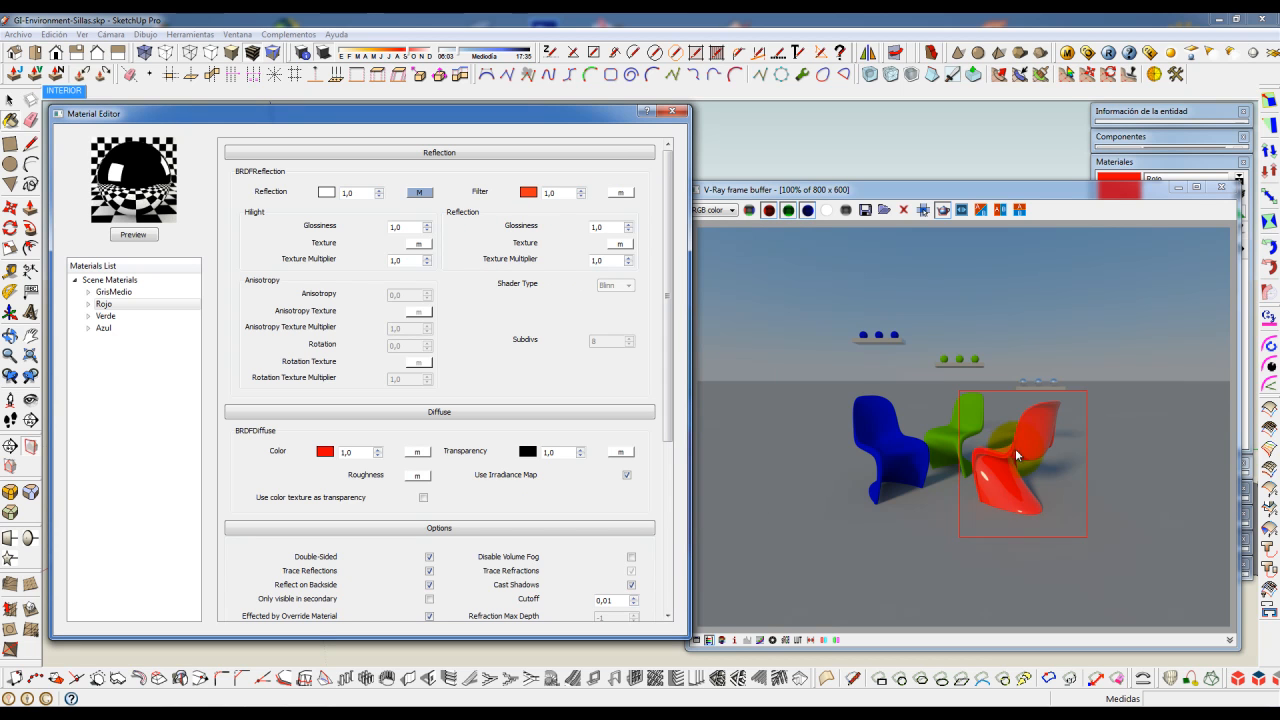
# - Render the red chair's region with the orange-red reflection filter
pyautogui.click(1110, 53)
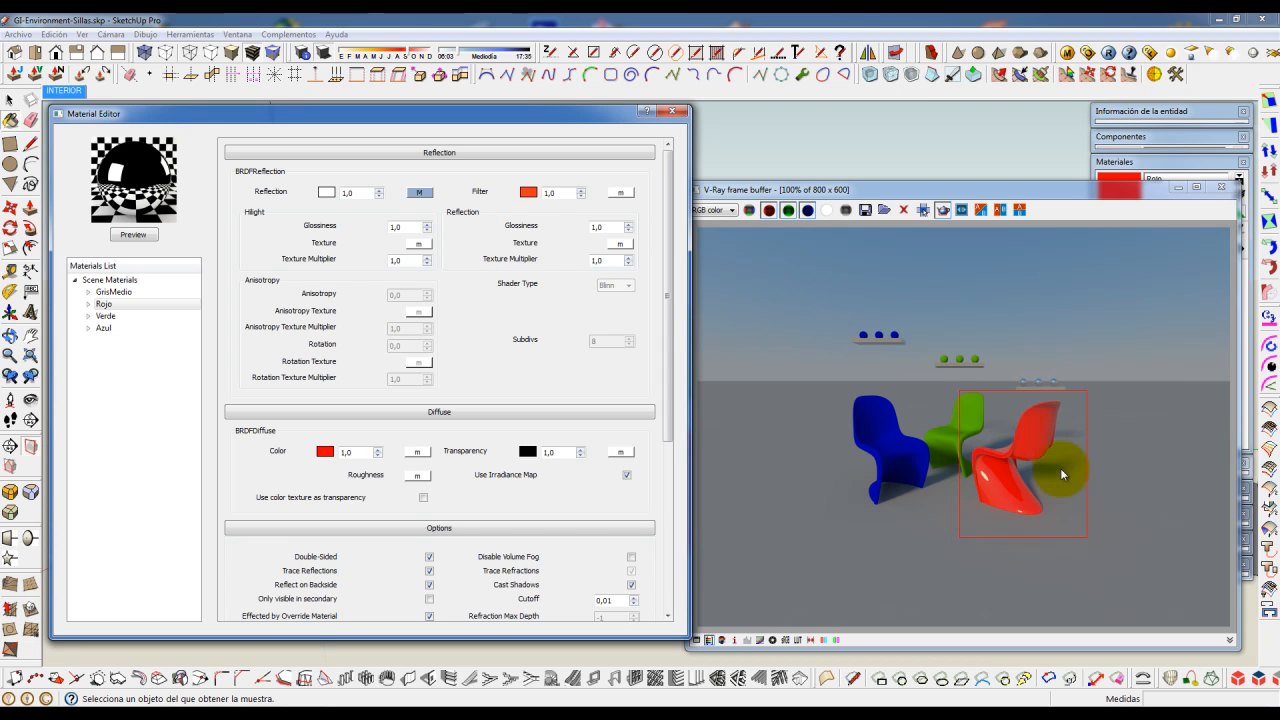
pyautogui.click(1112, 52)
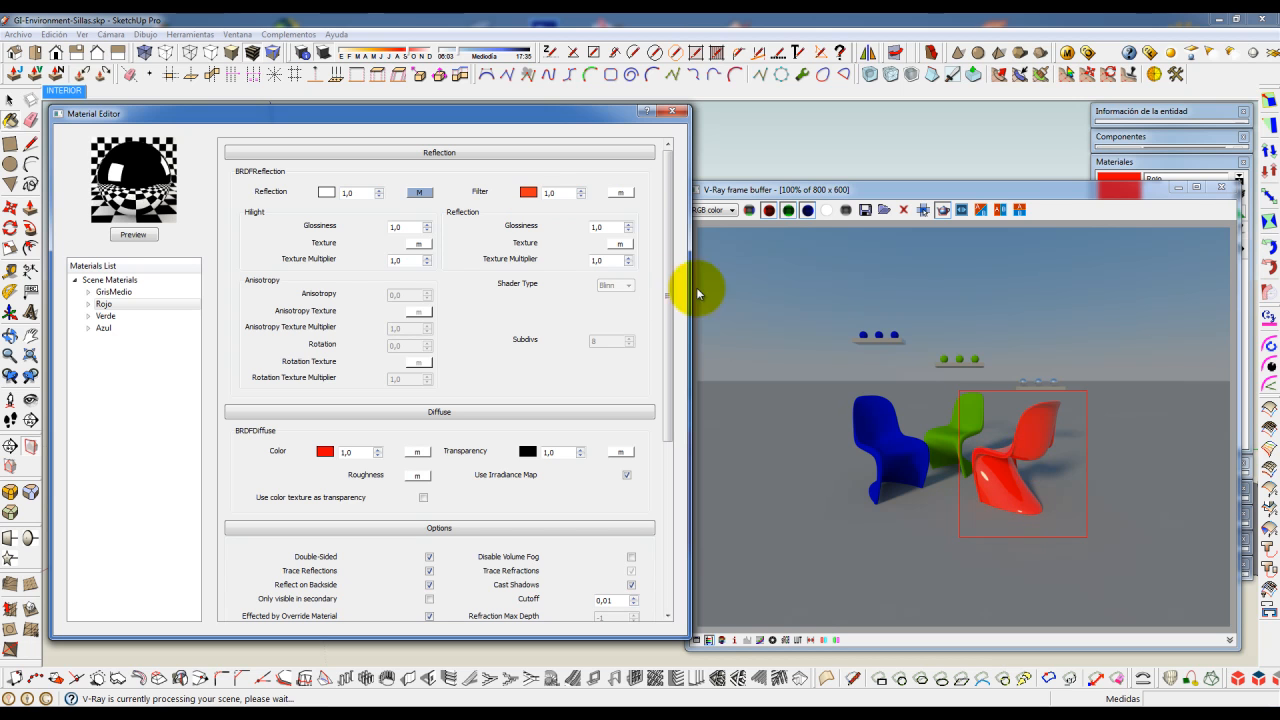
pyautogui.moveTo(557, 194); pyautogui.dragTo(534, 199)
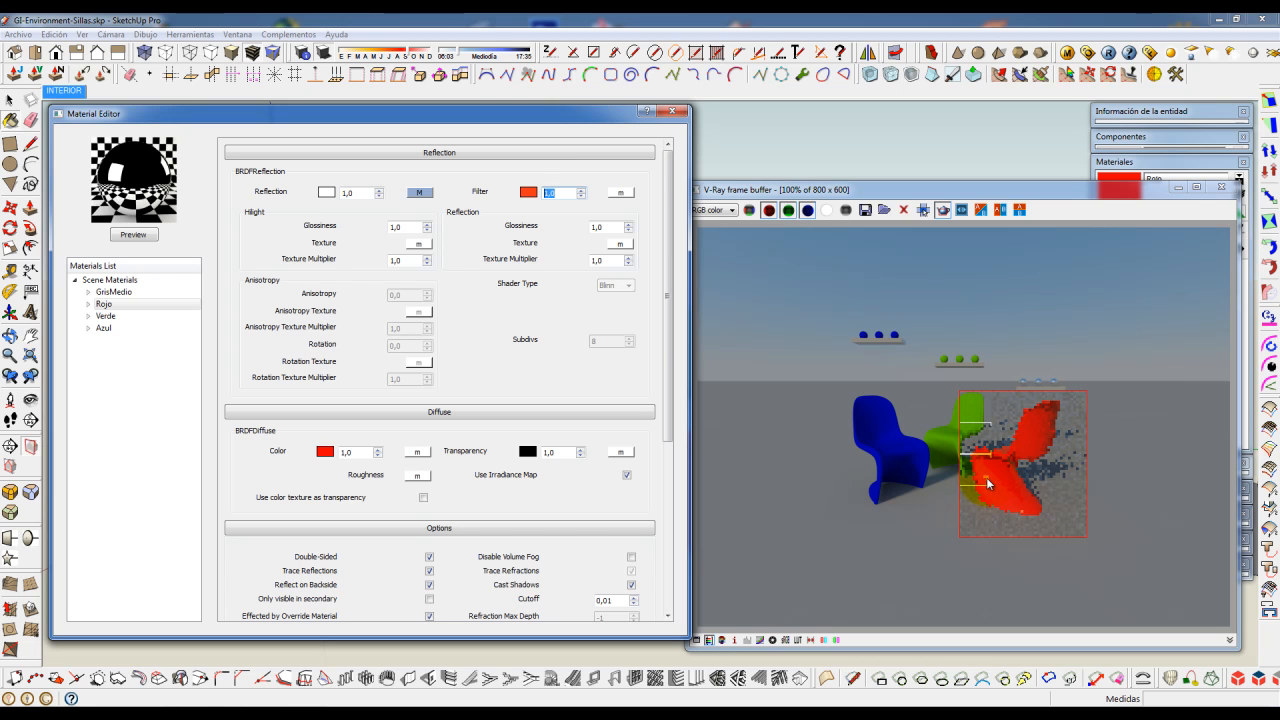
# - Set Rojo's reflection filter colour to the light peach custom colour and render the red chair's region
pyautogui.click(528, 193)
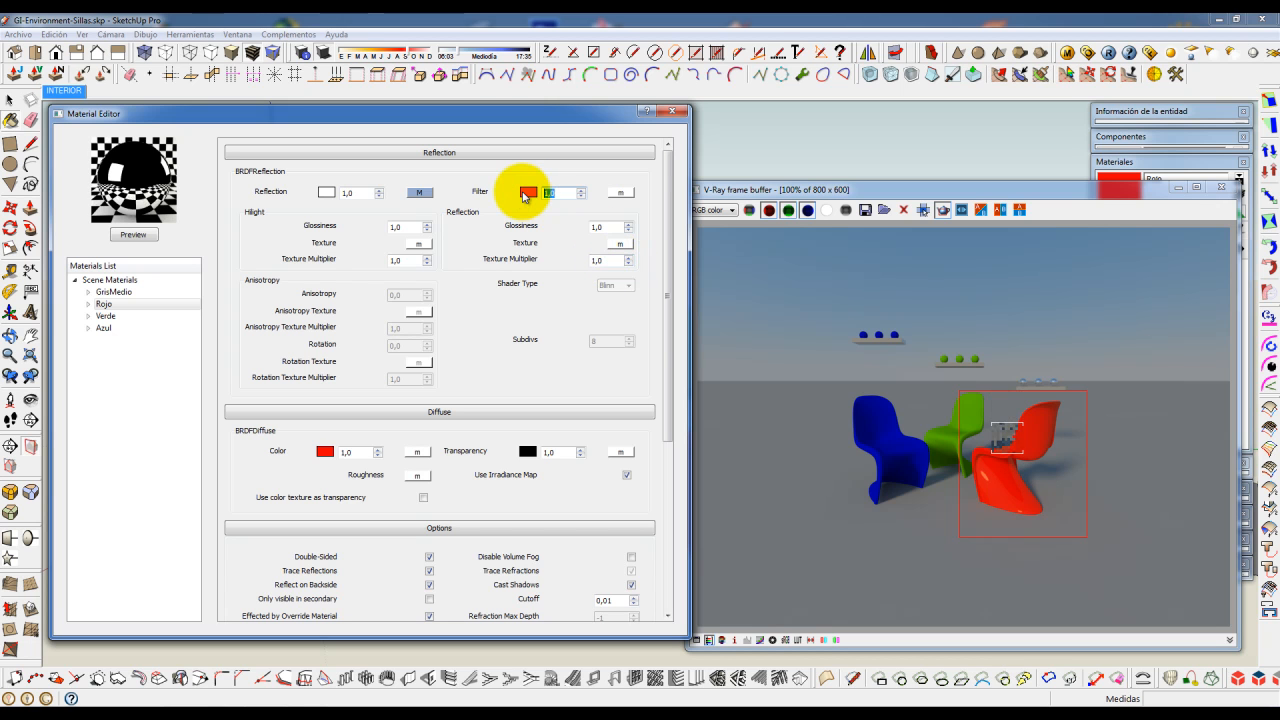
pyautogui.click(527, 192)
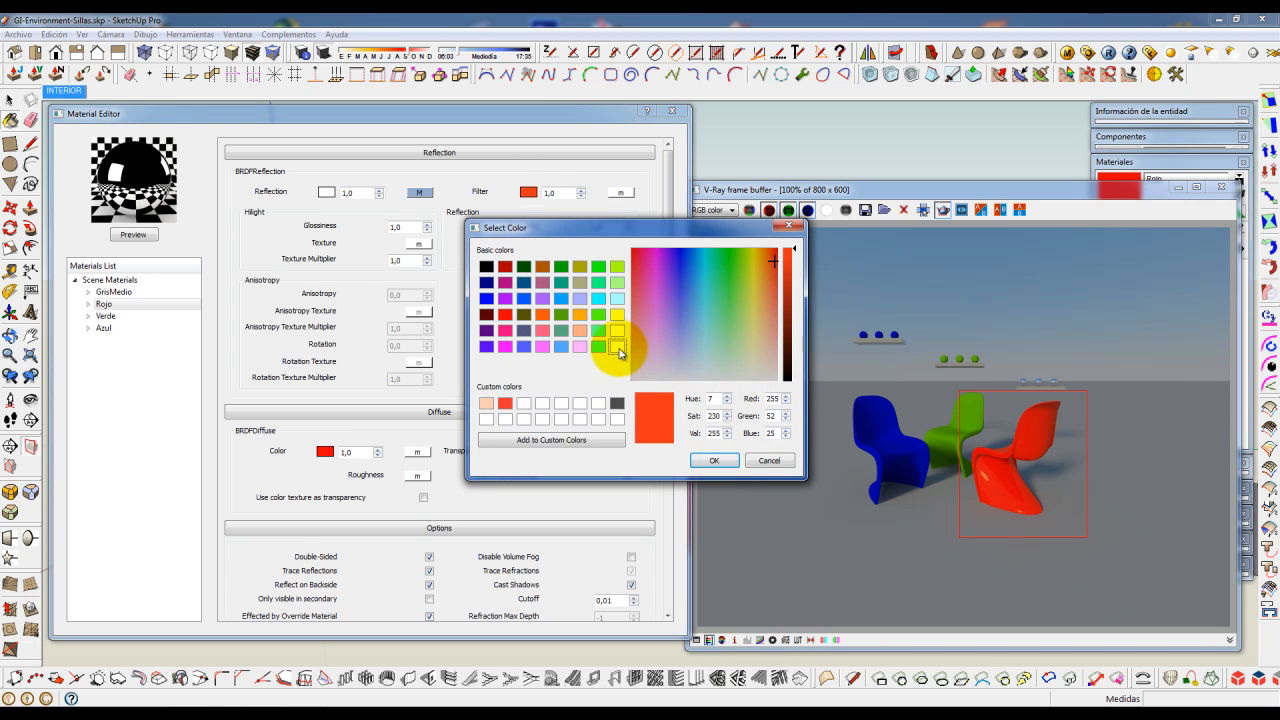
pyautogui.click(486, 403)
pyautogui.click(712, 460)
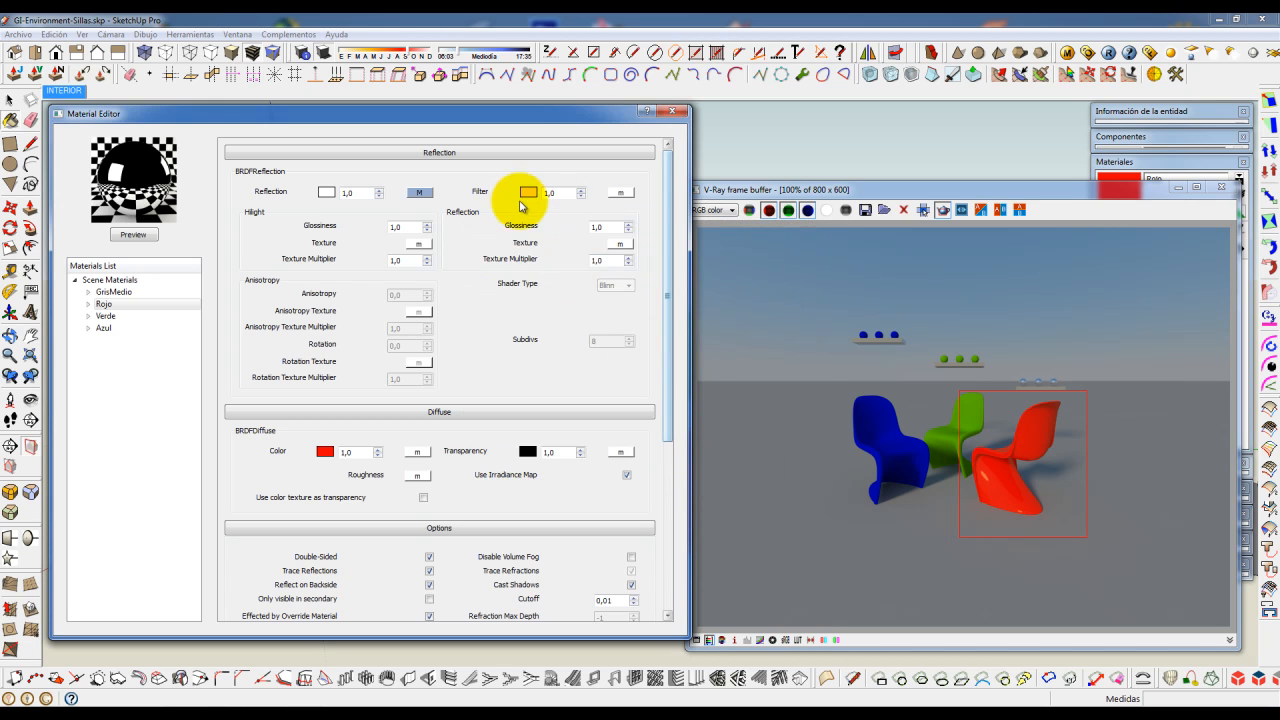
pyautogui.click(1108, 52)
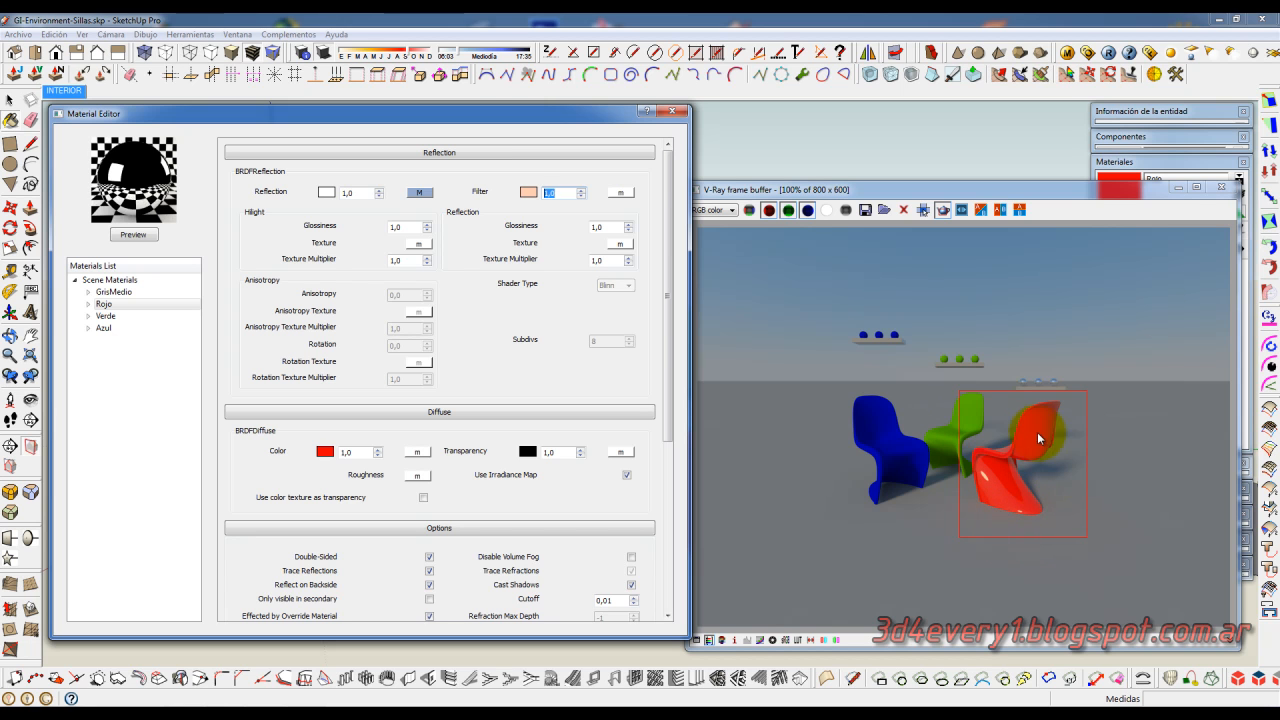
pyautogui.click(1033, 507)
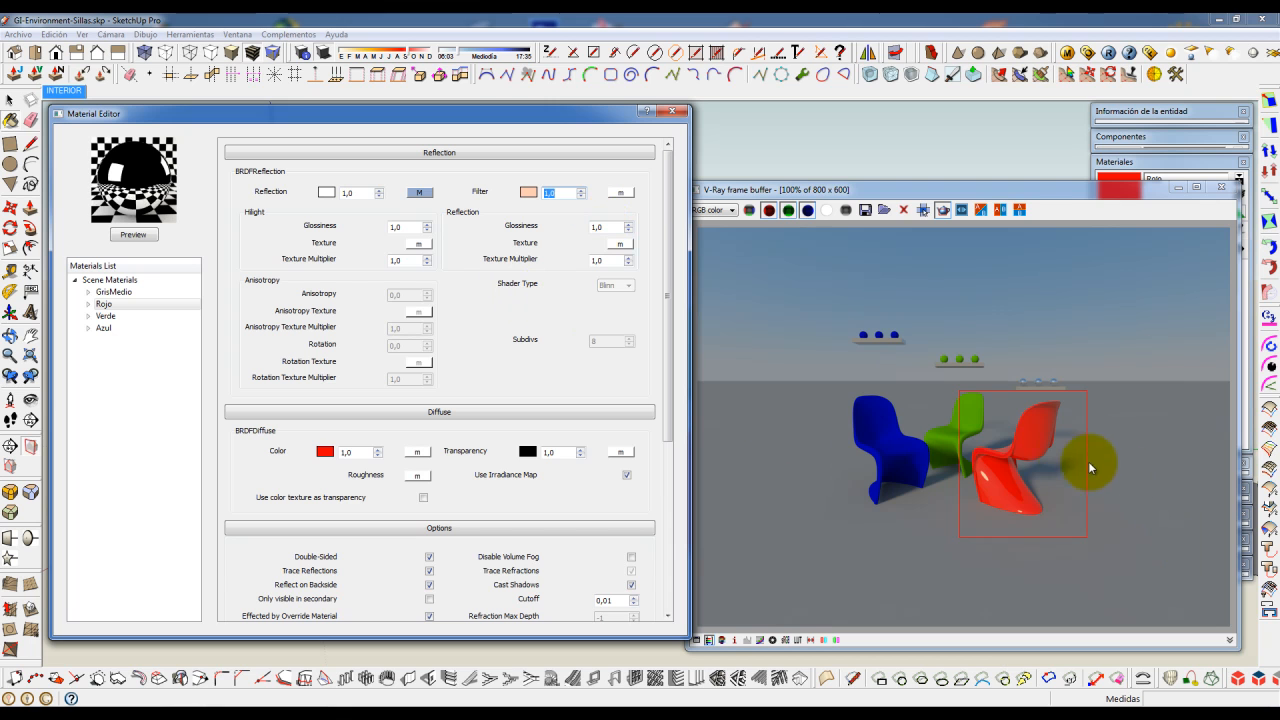
# - Lower Rojo's reflection glossiness to 0,75 and set its filter colour to white (RGB 255, 255, 255)
pyautogui.click(628, 231)
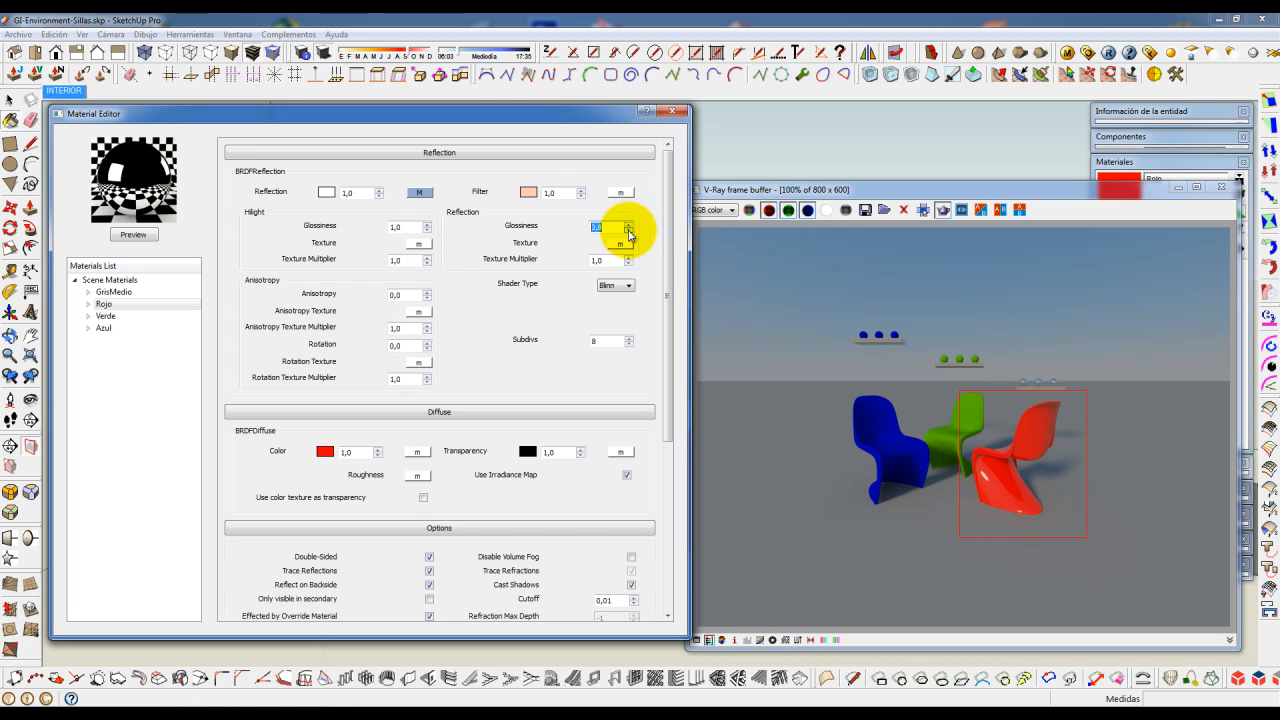
pyautogui.click(628, 231)
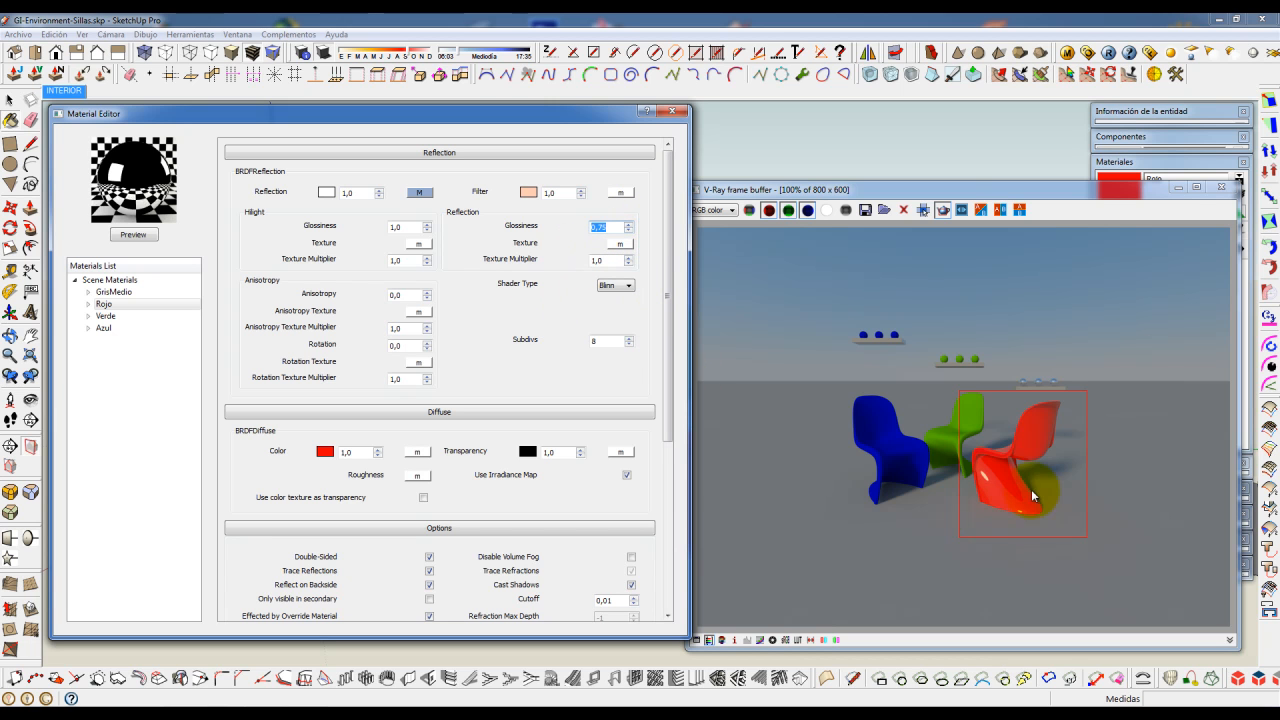
pyautogui.click(528, 192)
pyautogui.click(617, 347)
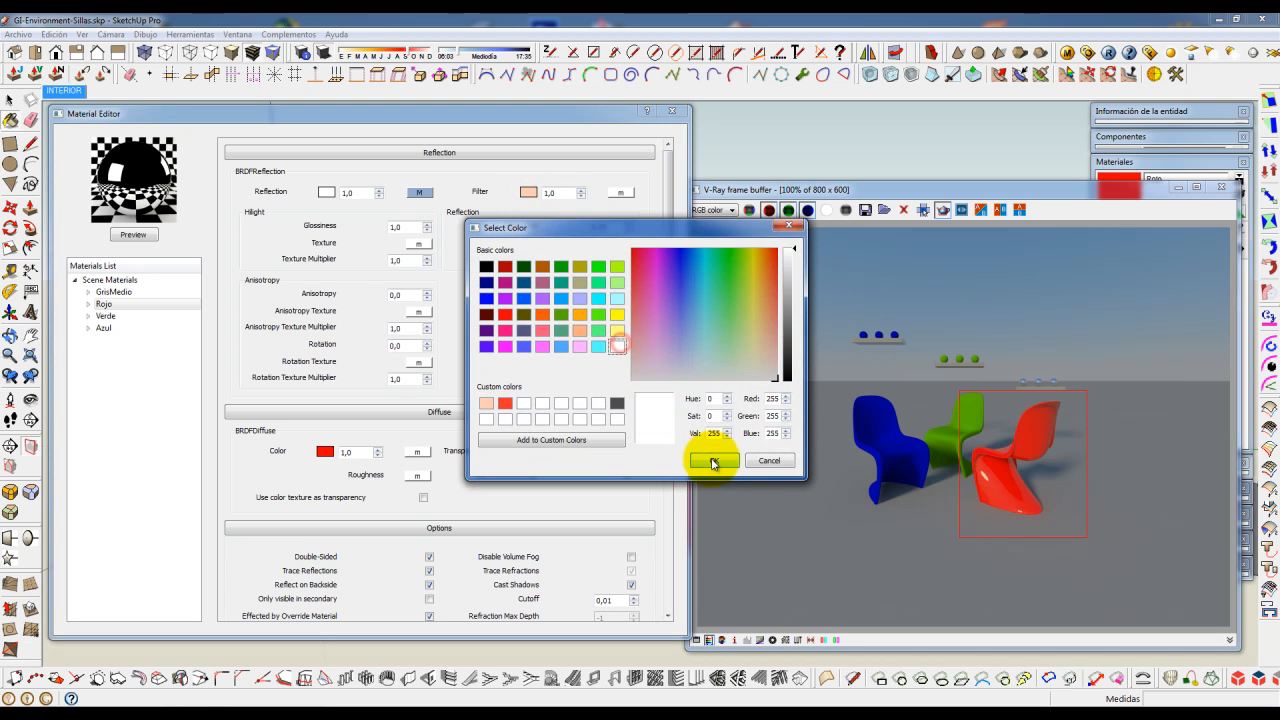
pyautogui.click(714, 460)
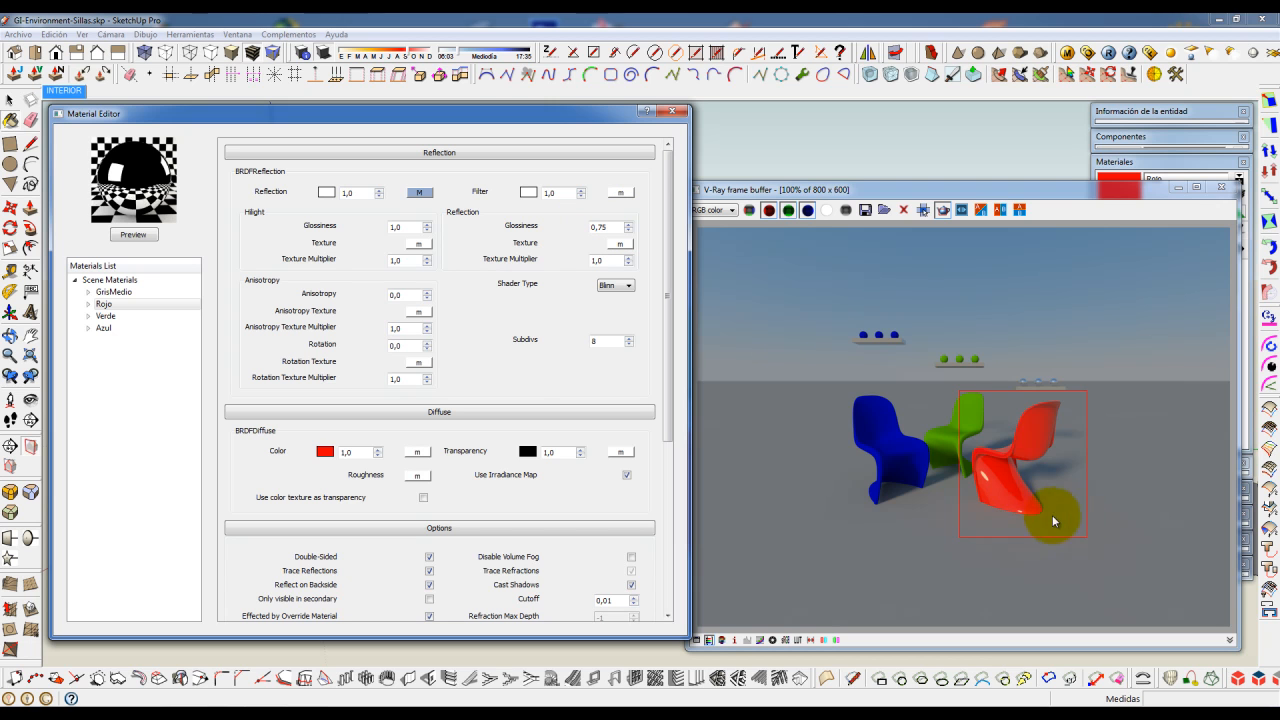
# - Raise Rojo's reflection glossiness to 1,0 and bring it back down to 0,75
pyautogui.click(595, 343)
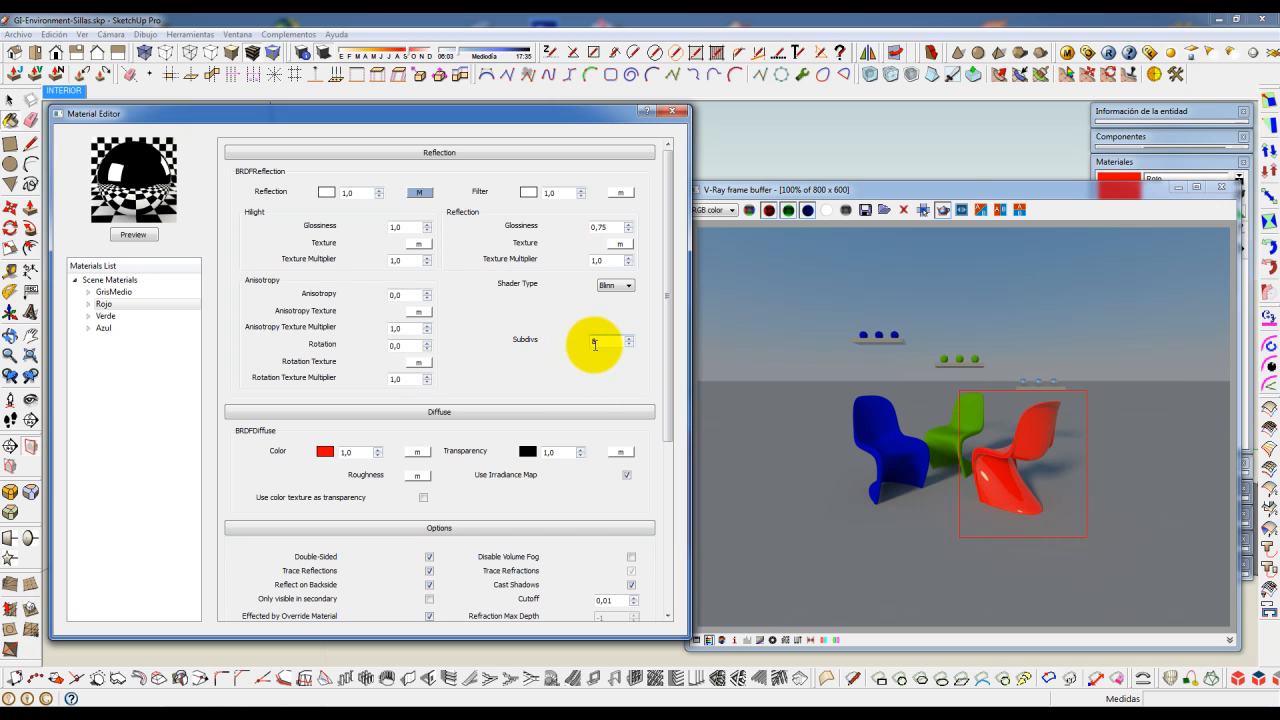
pyautogui.click(627, 227)
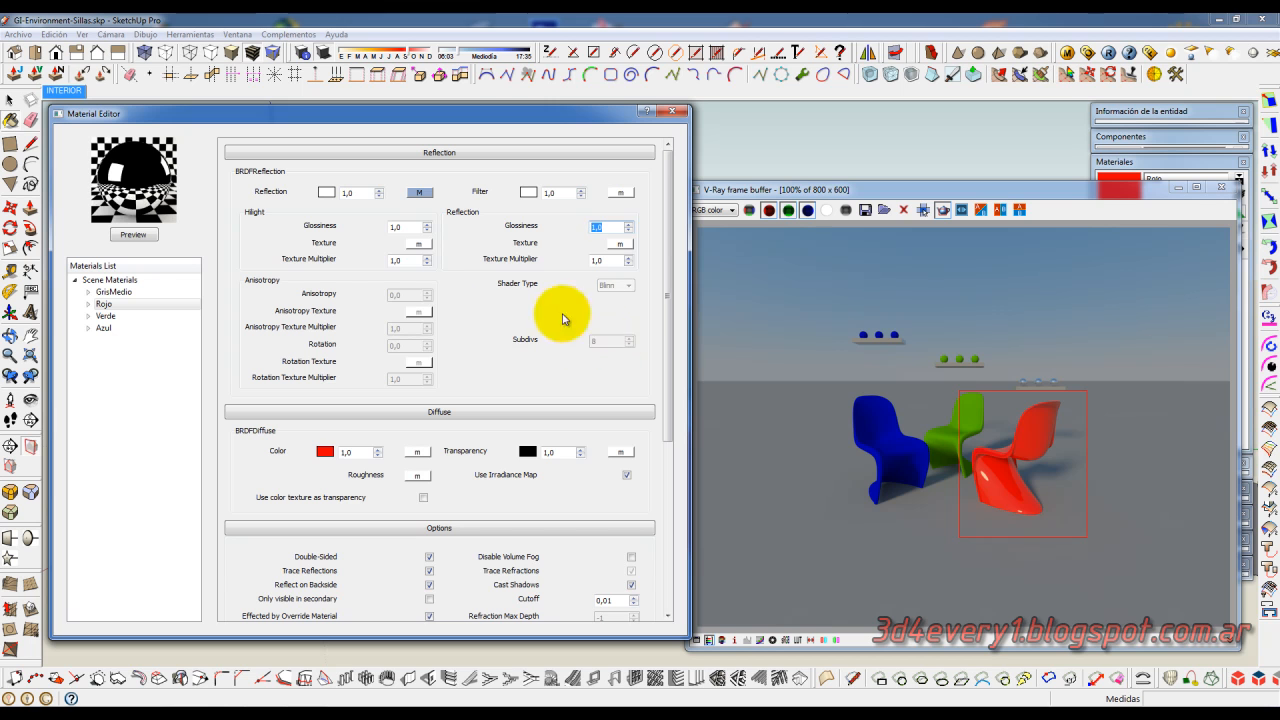
pyautogui.click(627, 231)
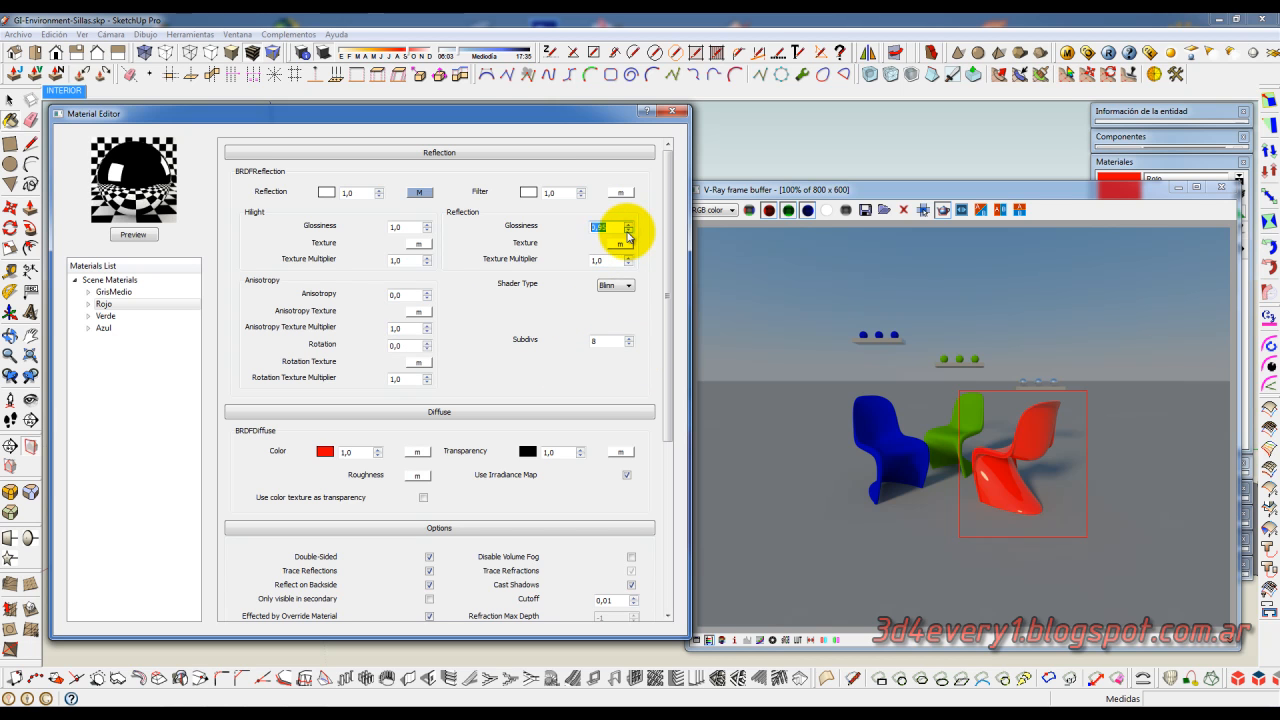
pyautogui.click(628, 235)
pyautogui.click(628, 235)
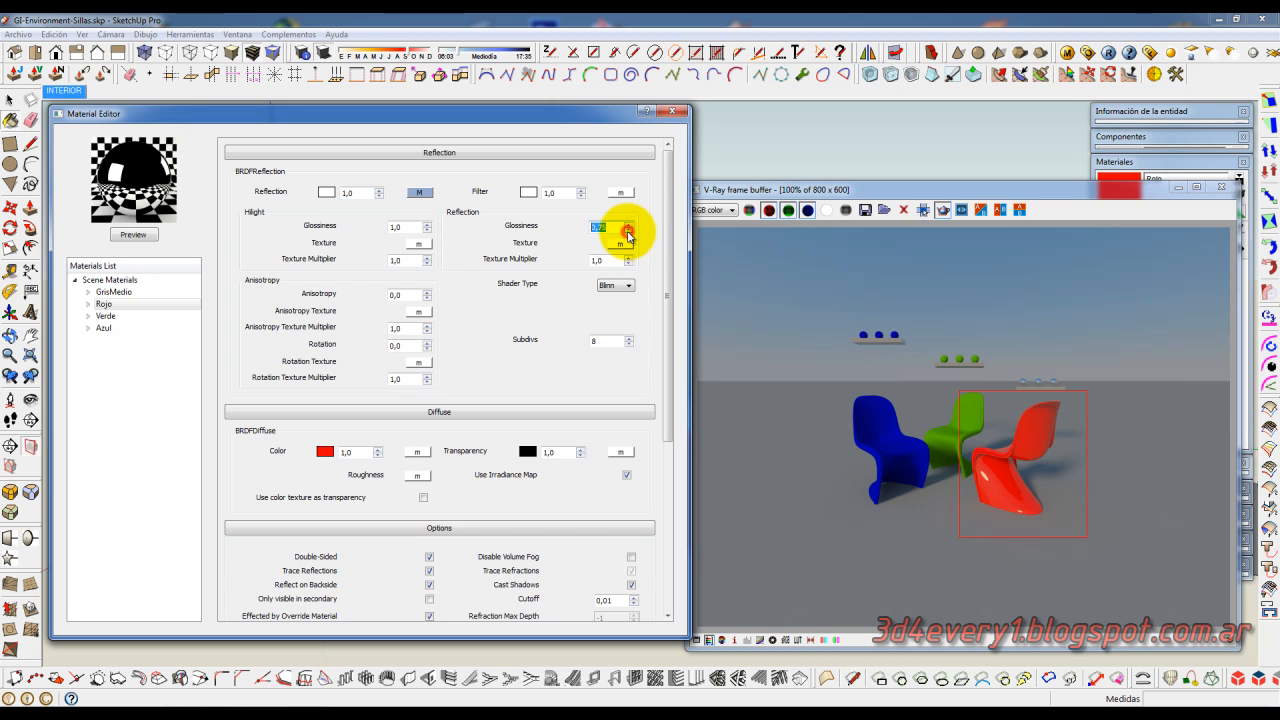
# - Check the reflection subdivisions of Rojo and render the red chair's region with the reduced glossiness
pyautogui.doubleClick(604, 341)
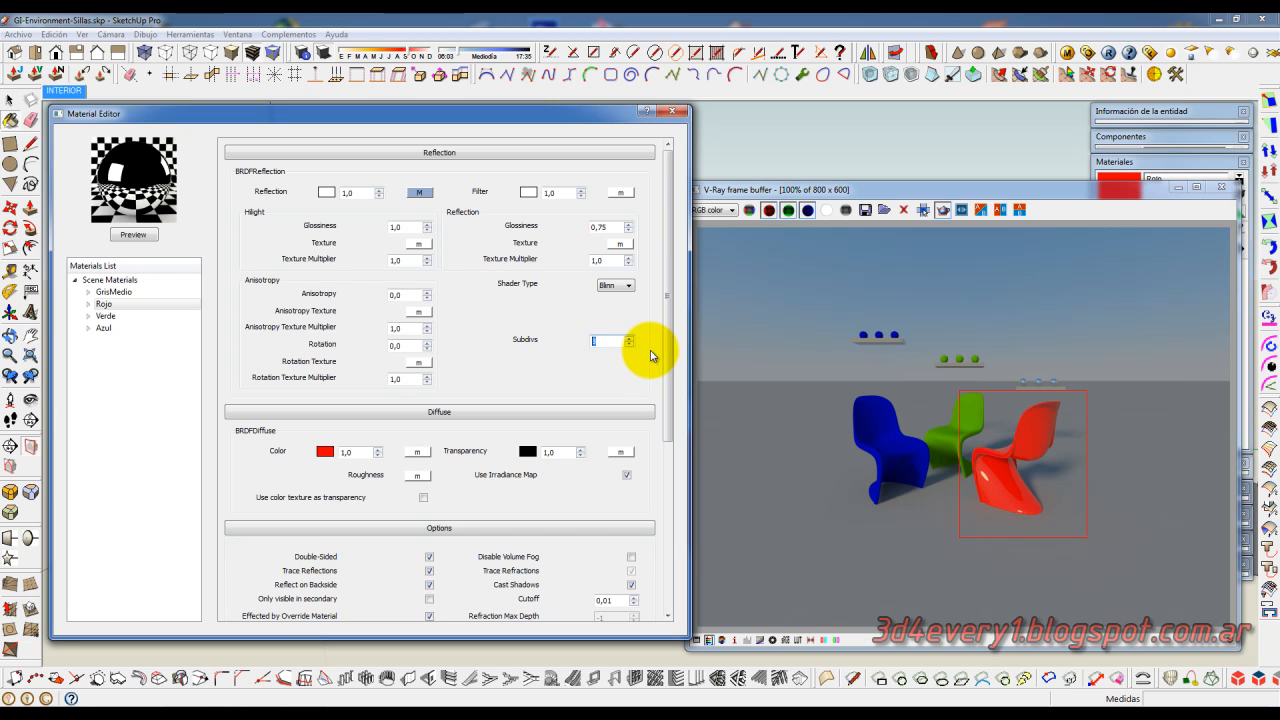
pyautogui.write('1')
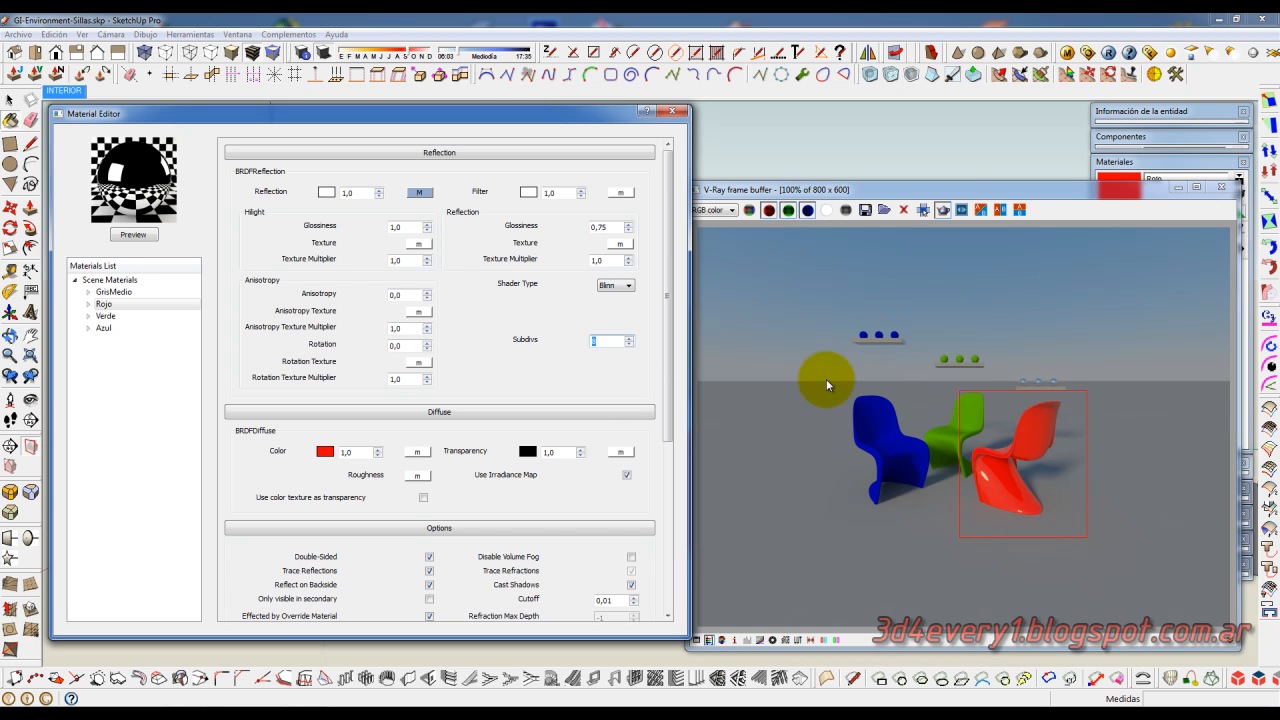
pyautogui.doubleClick(600, 341)
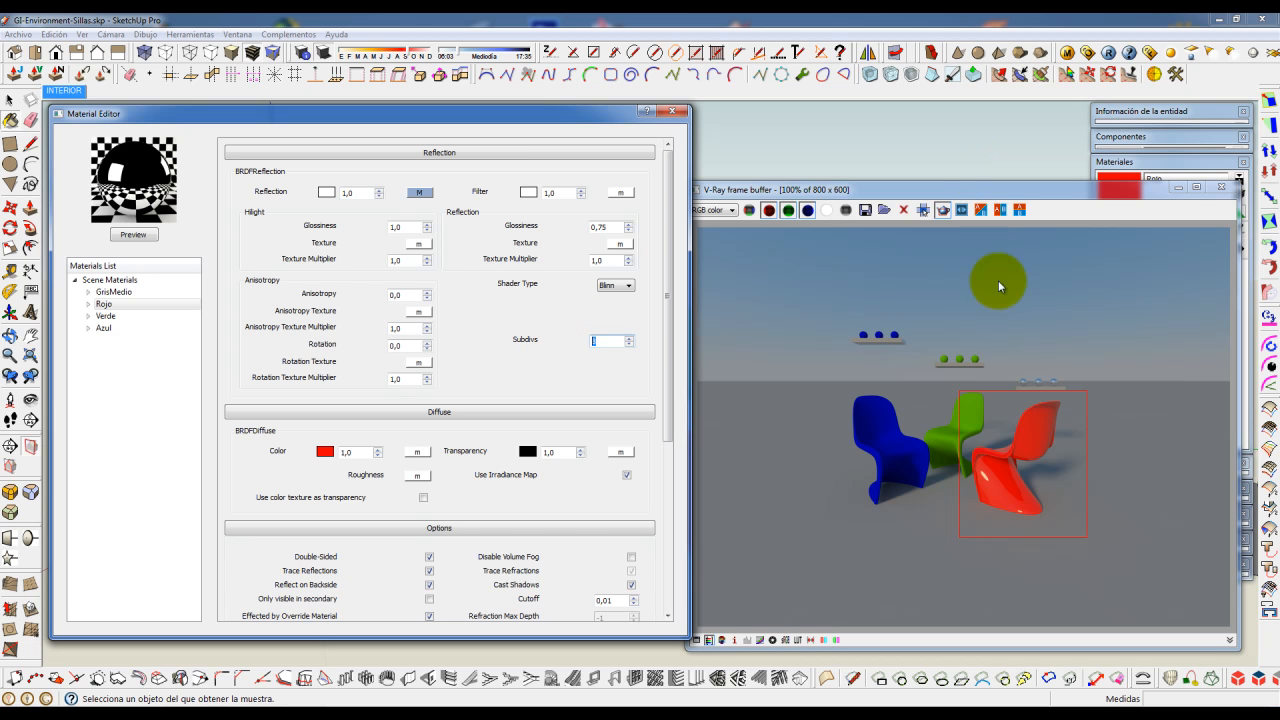
pyautogui.click(1108, 53)
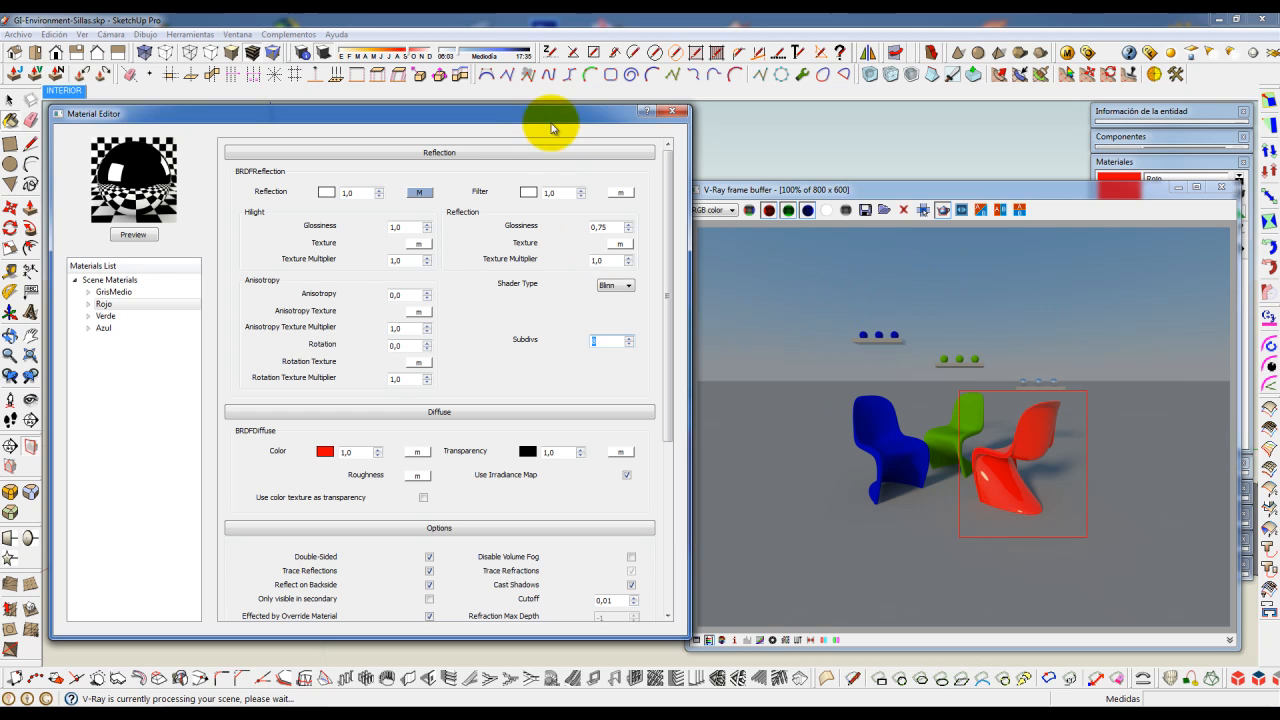
pyautogui.moveTo(563, 110); pyautogui.dragTo(553, 124)
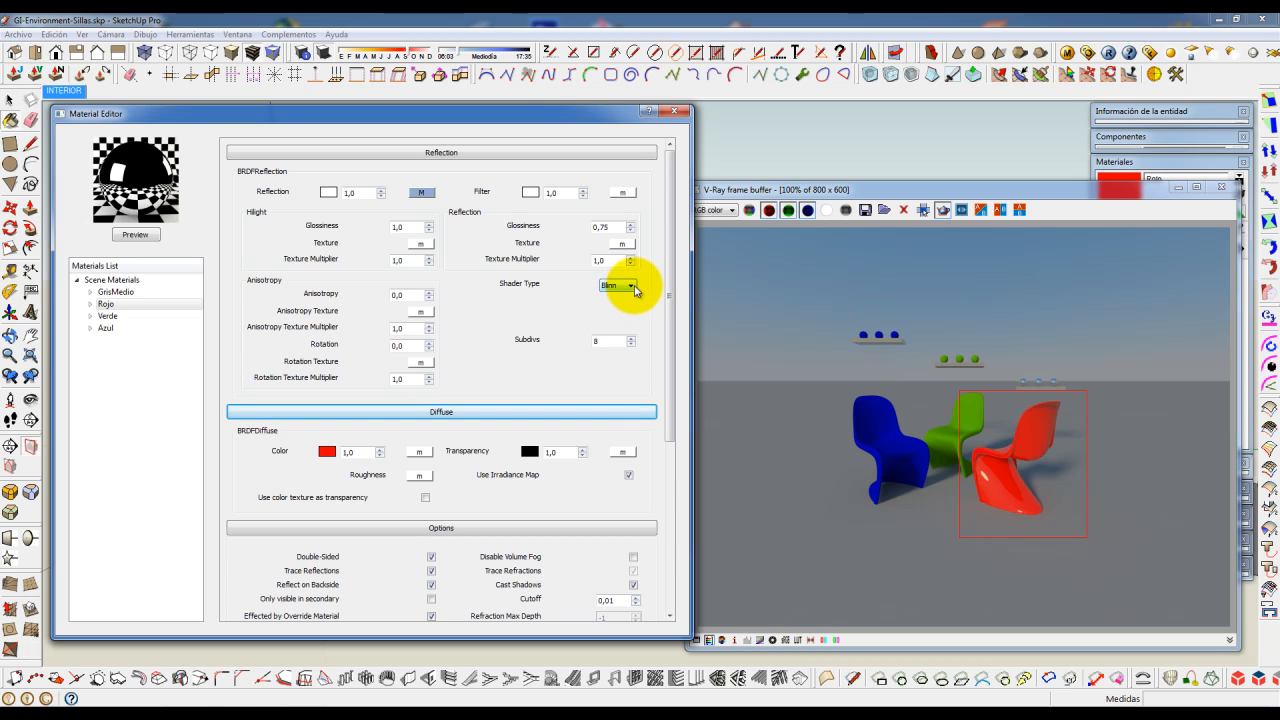
pyautogui.click(631, 287)
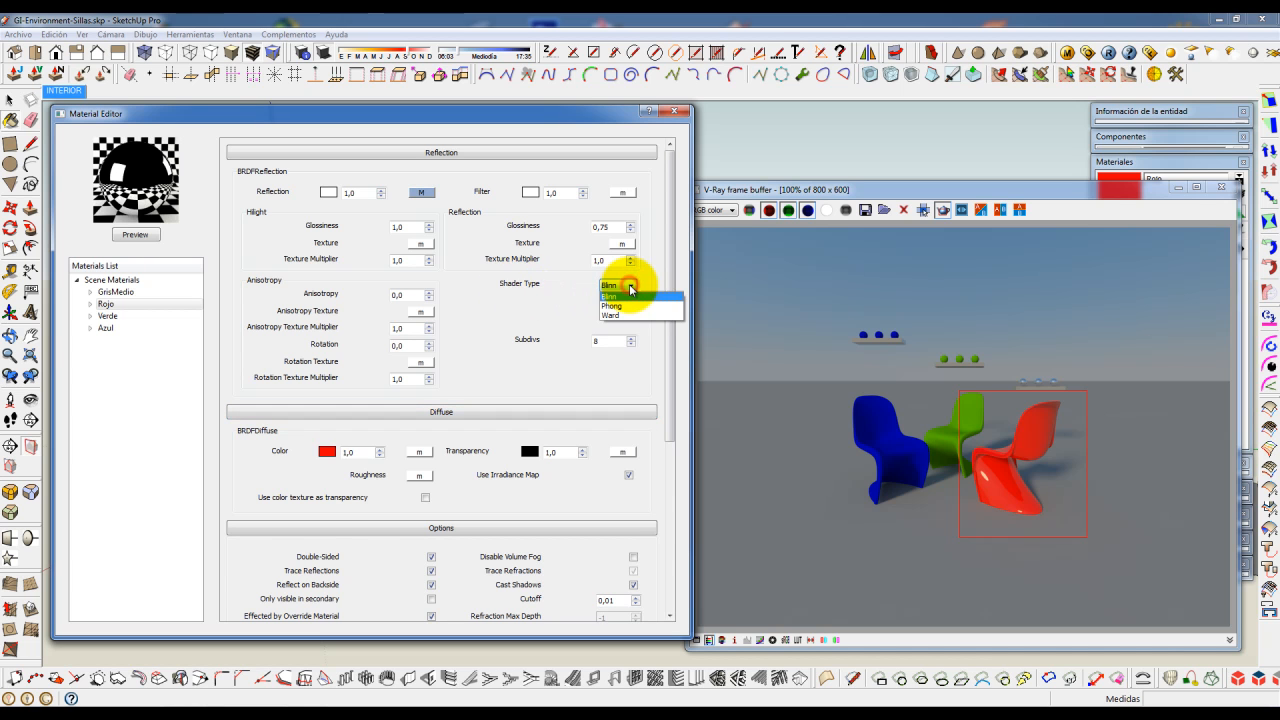
pyautogui.click(648, 284)
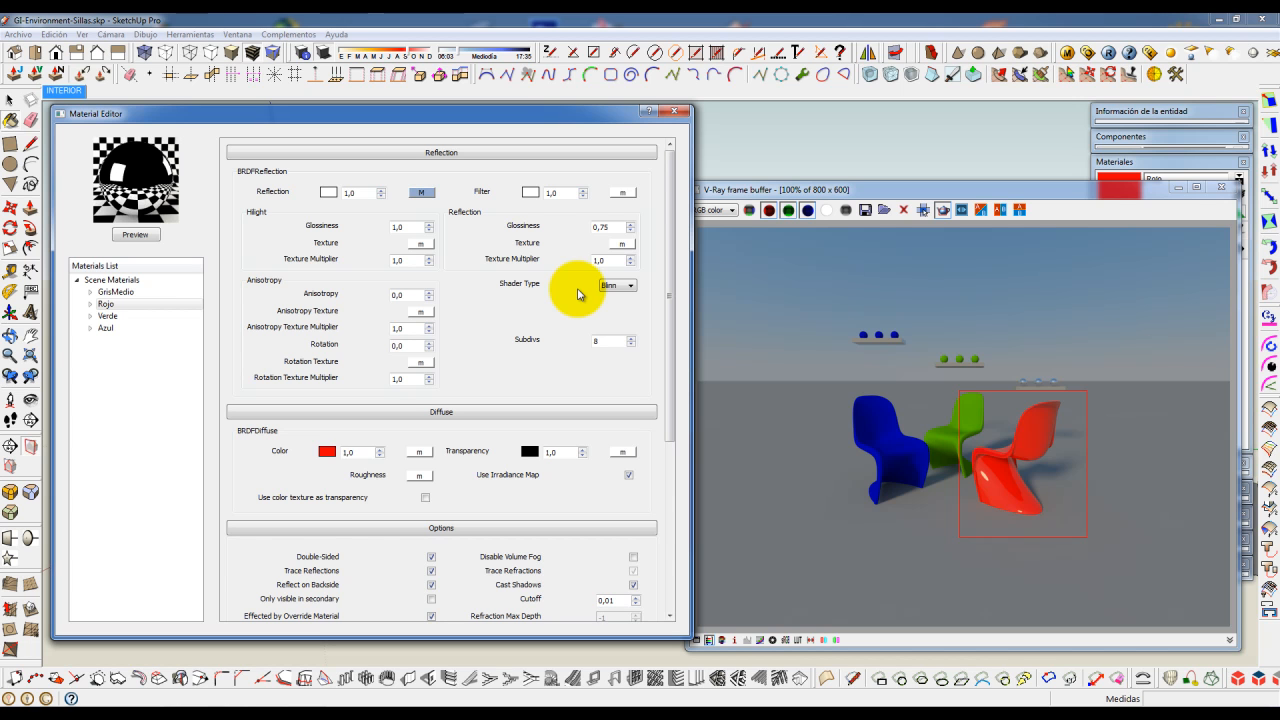
pyautogui.click(908, 191)
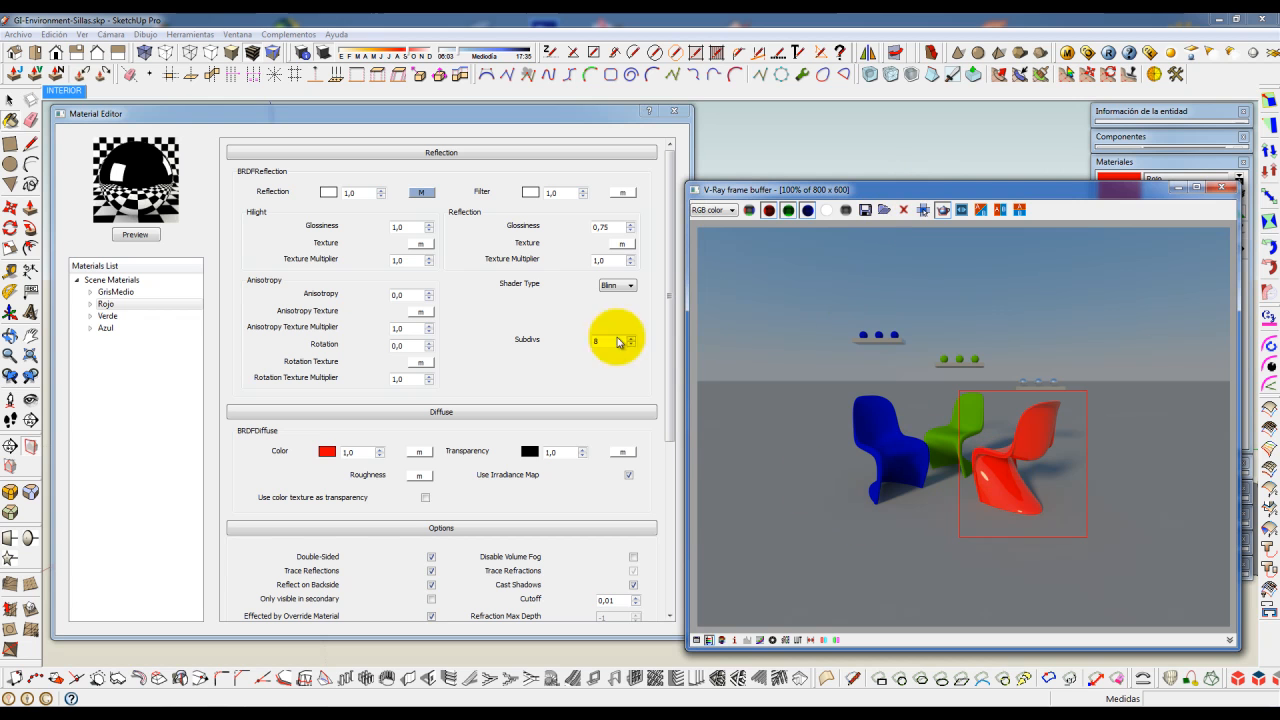
# - Add a reflection layer to the Verde material
pyautogui.click(111, 318)
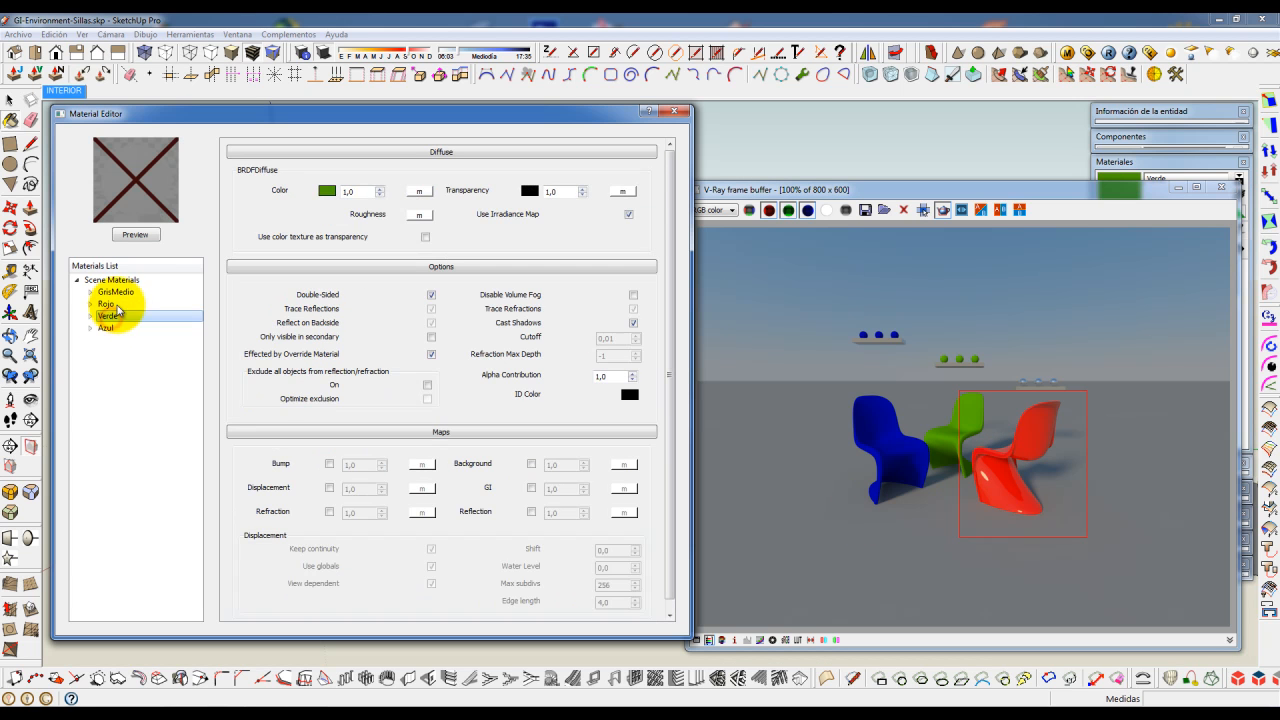
pyautogui.rightClick(111, 318)
pyautogui.moveTo(150, 325)
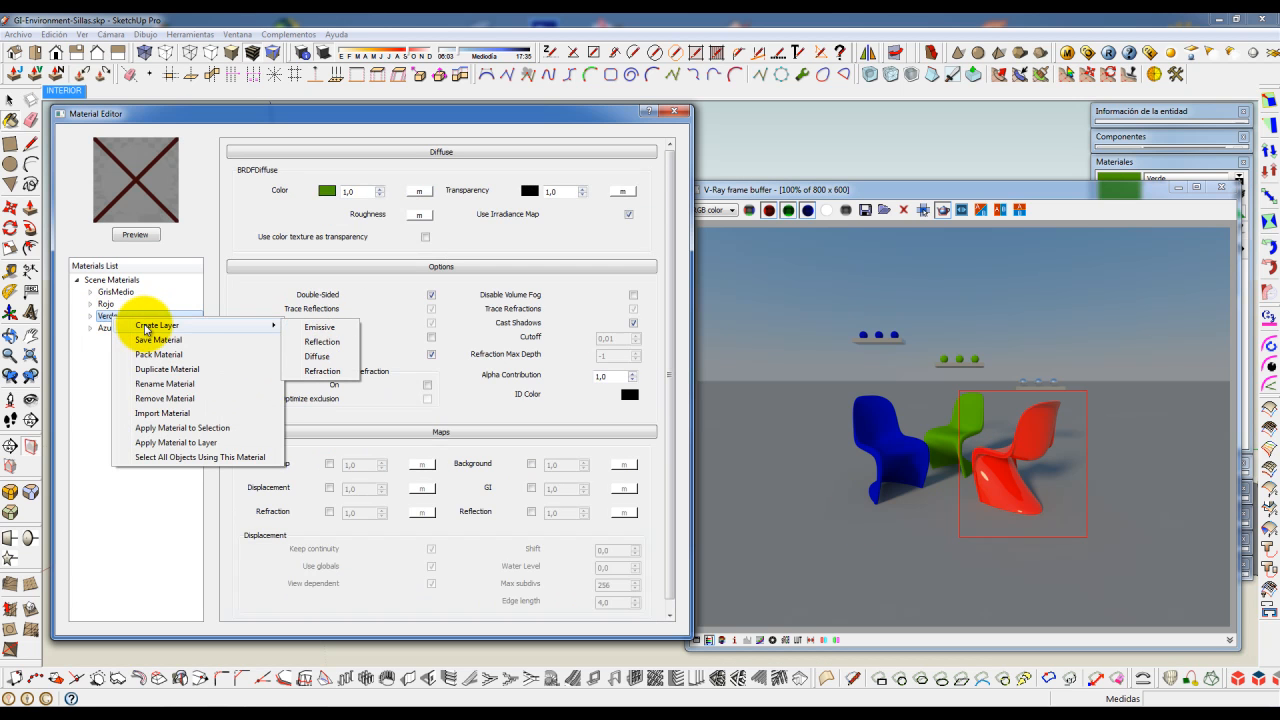
pyautogui.click(322, 342)
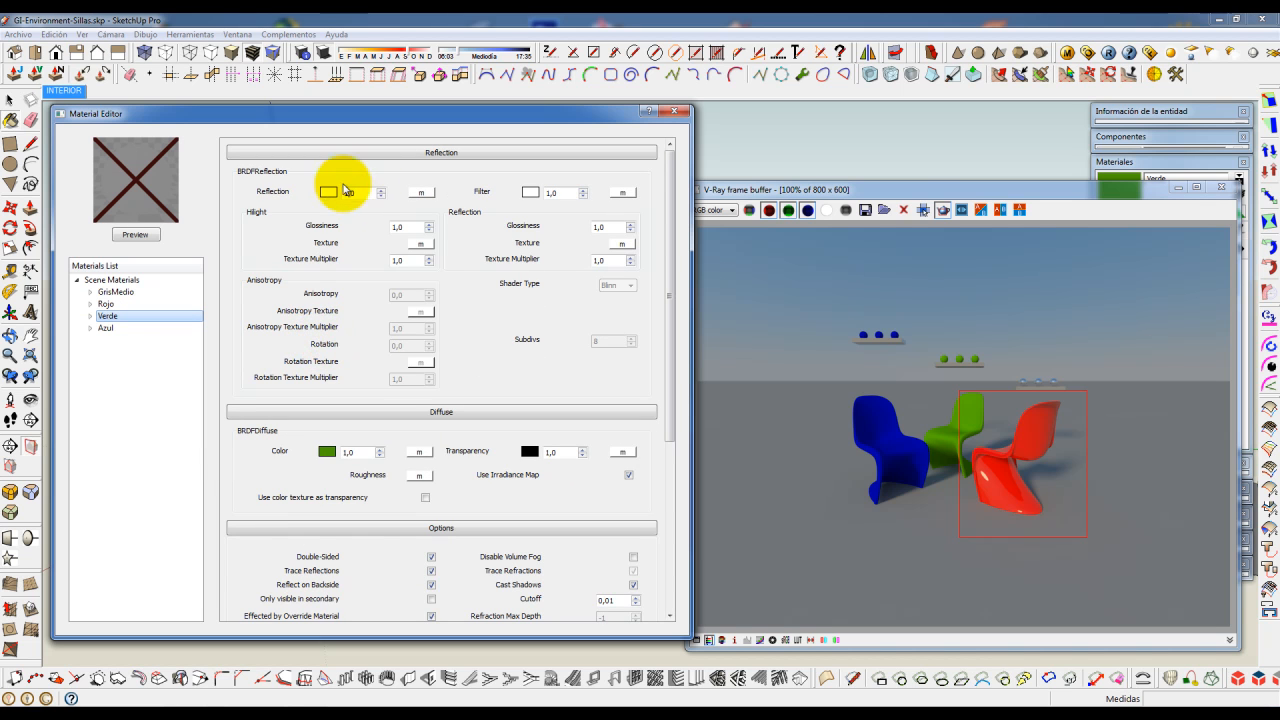
# - Assign a TexFresnel texture with its default values to Verde's reflection and accept it
pyautogui.click(420, 193)
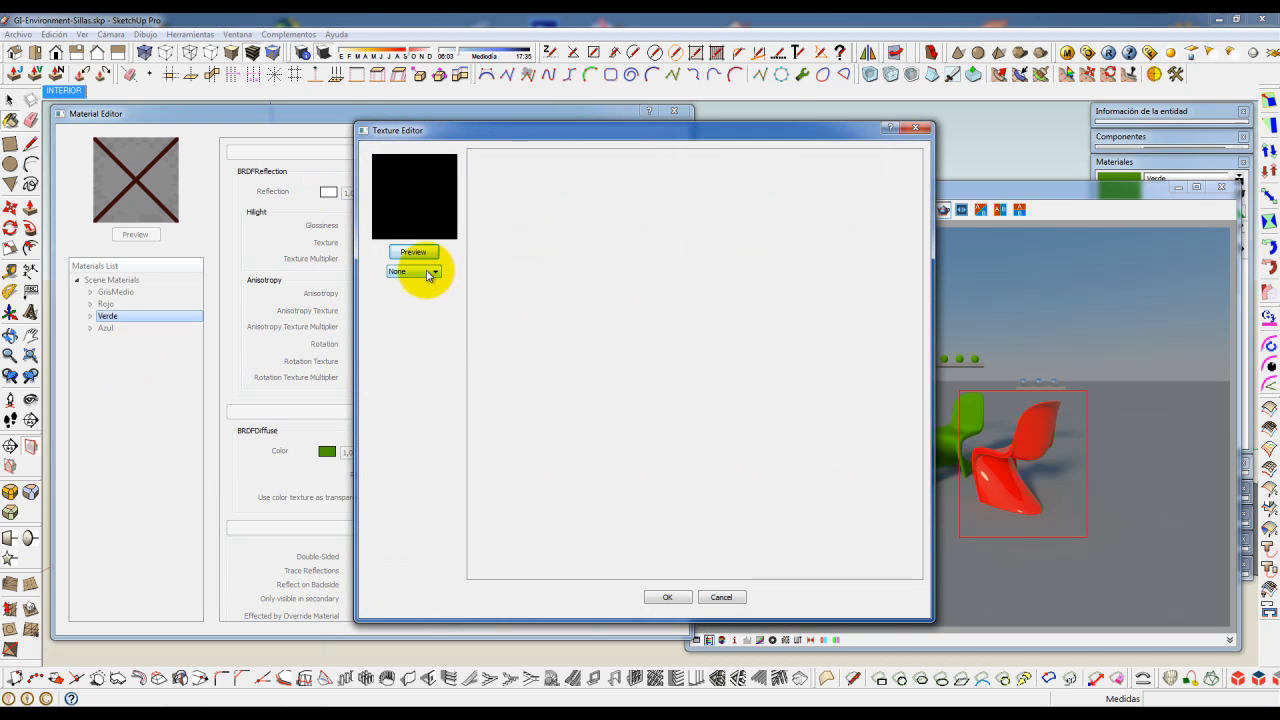
pyautogui.click(428, 273)
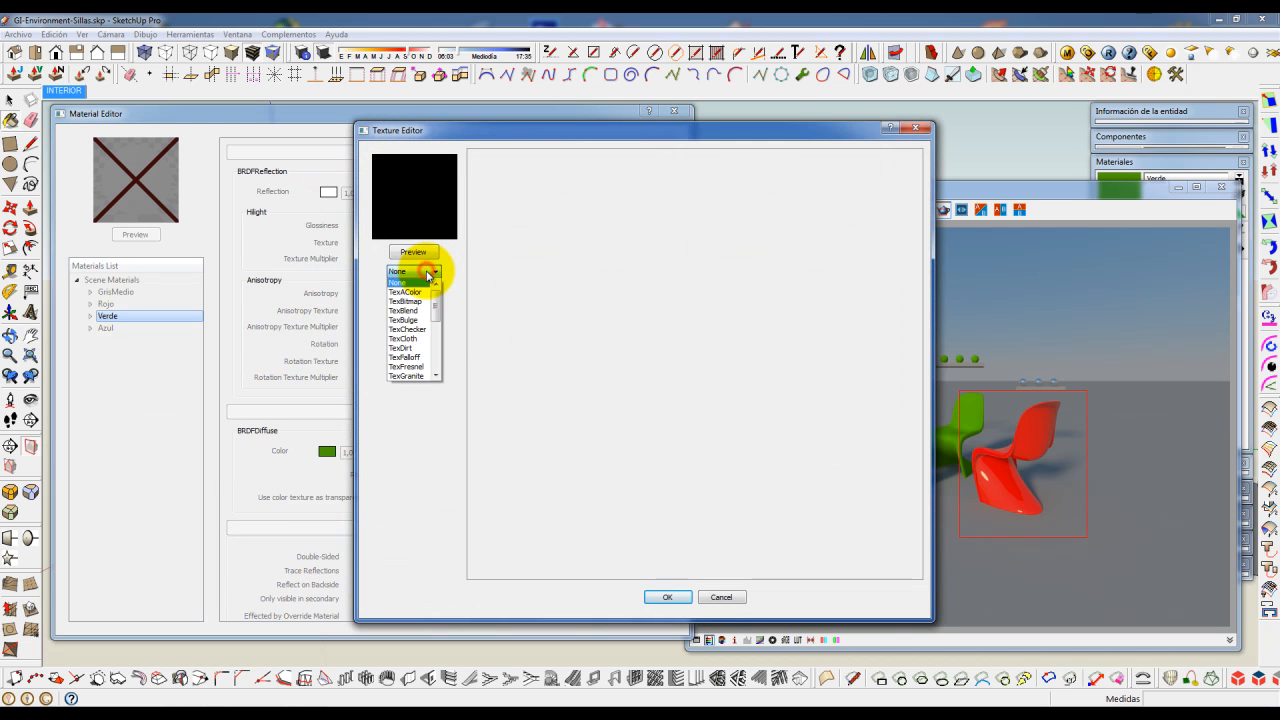
pyautogui.click(408, 366)
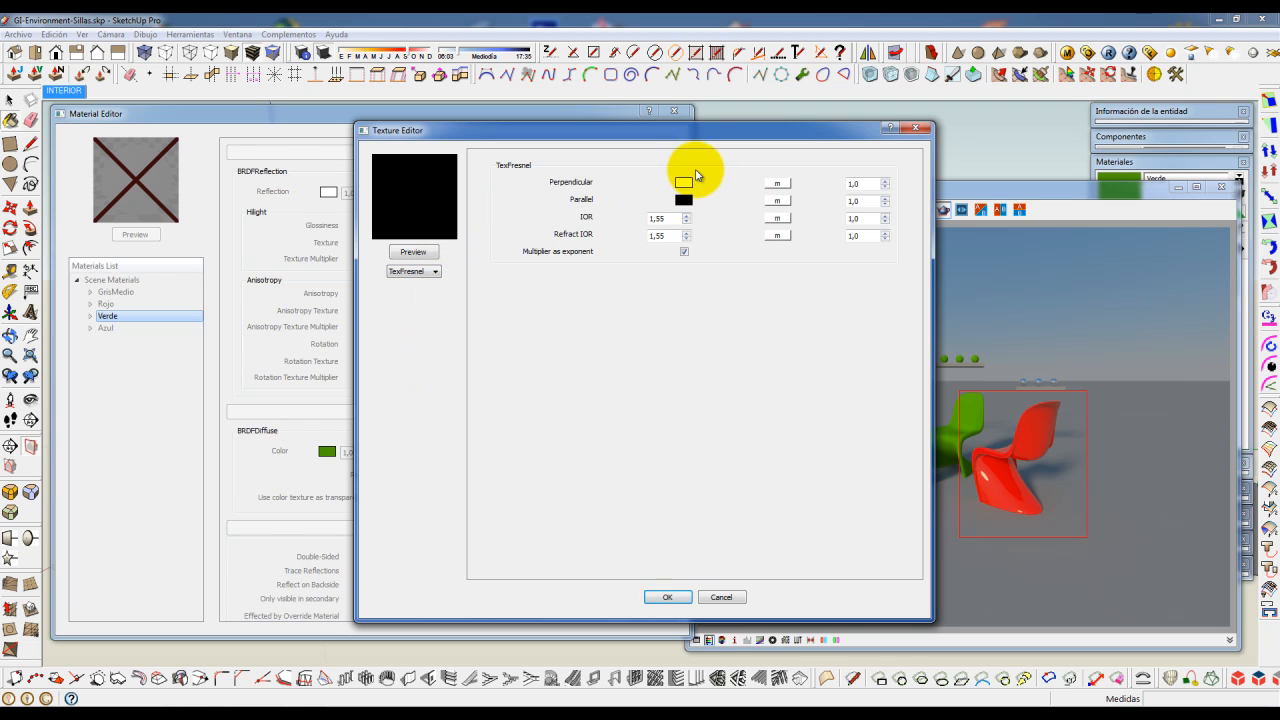
pyautogui.click(668, 597)
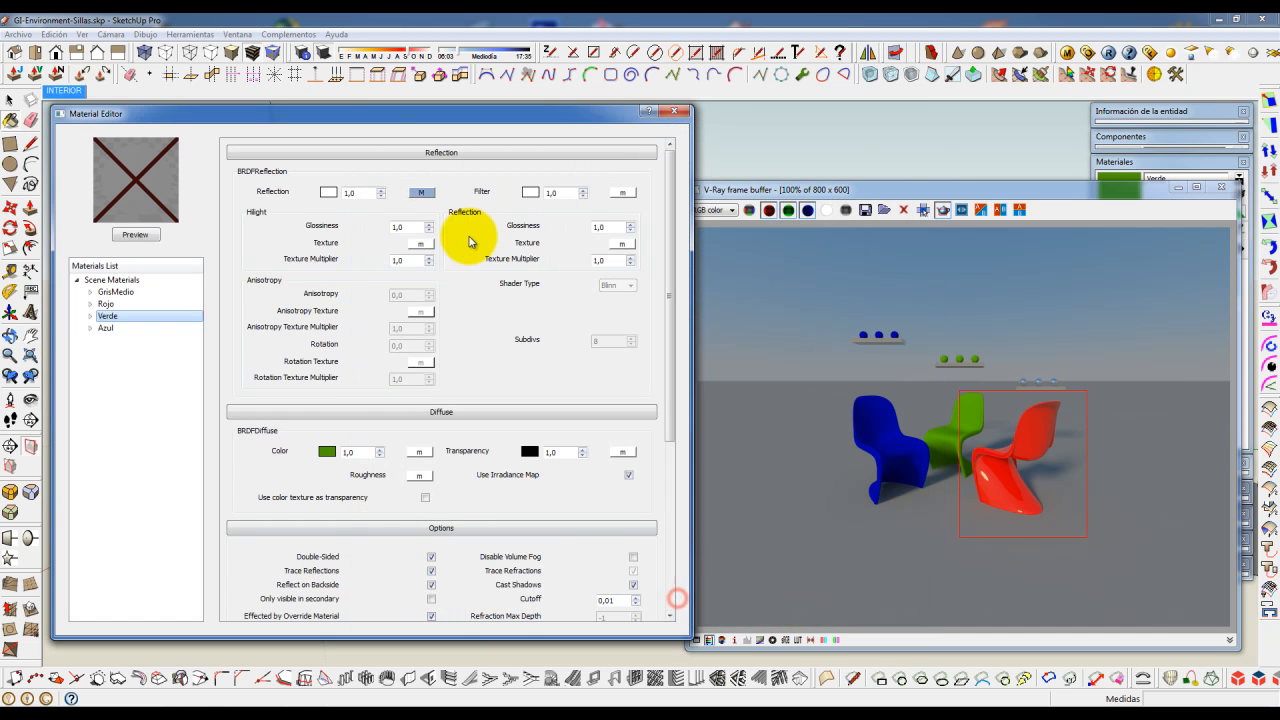
# - Set Verde's reflection glossiness to 0,75 and its shader type to Phong
pyautogui.click(629, 230)
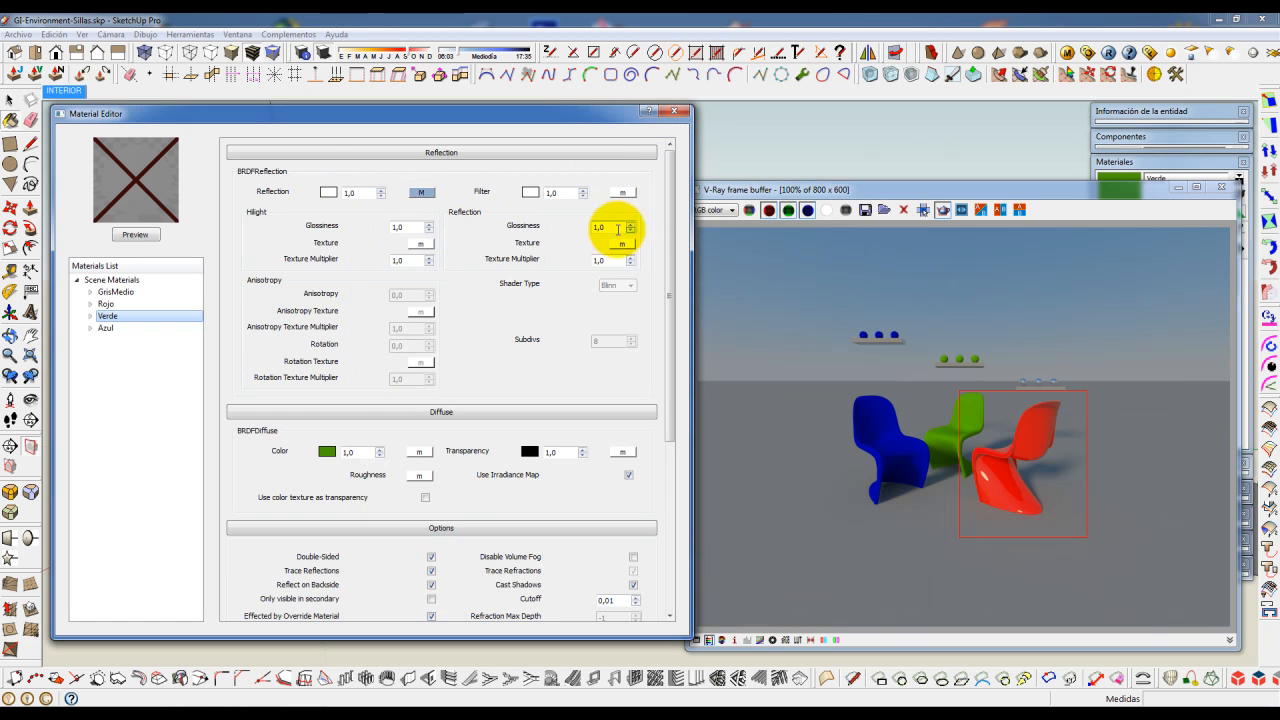
pyautogui.click(632, 233)
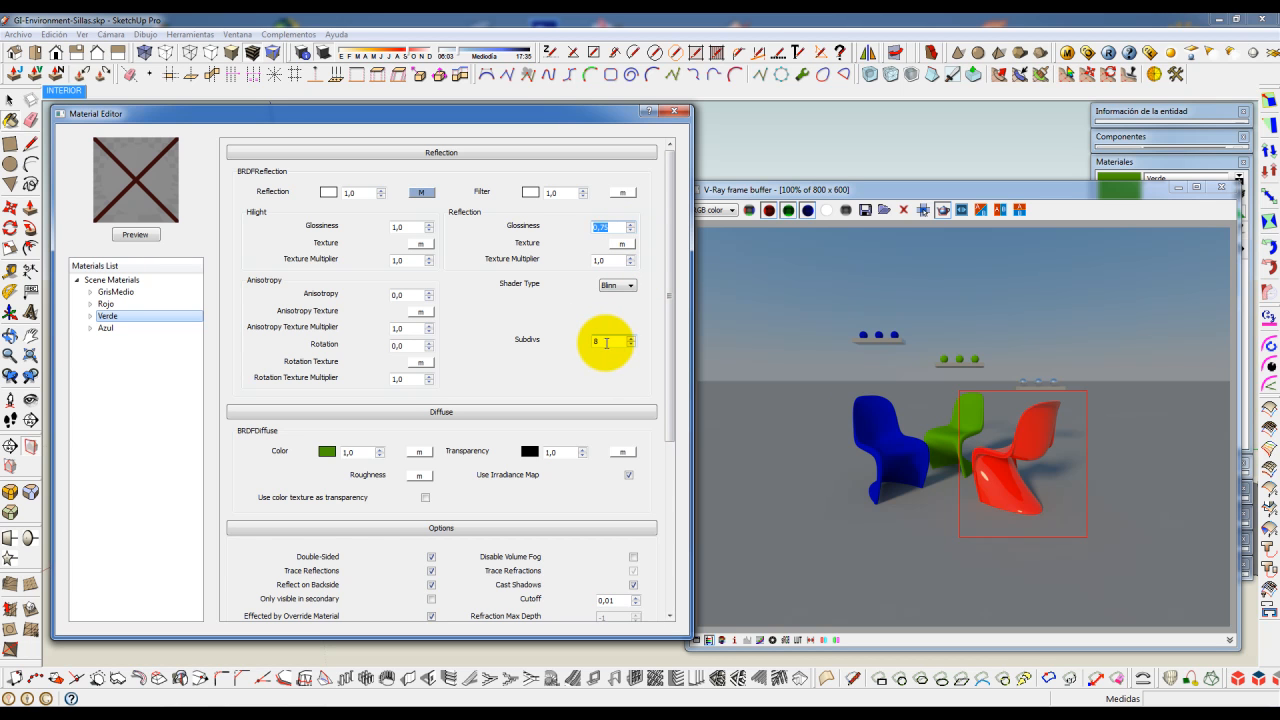
pyautogui.click(625, 287)
pyautogui.click(614, 306)
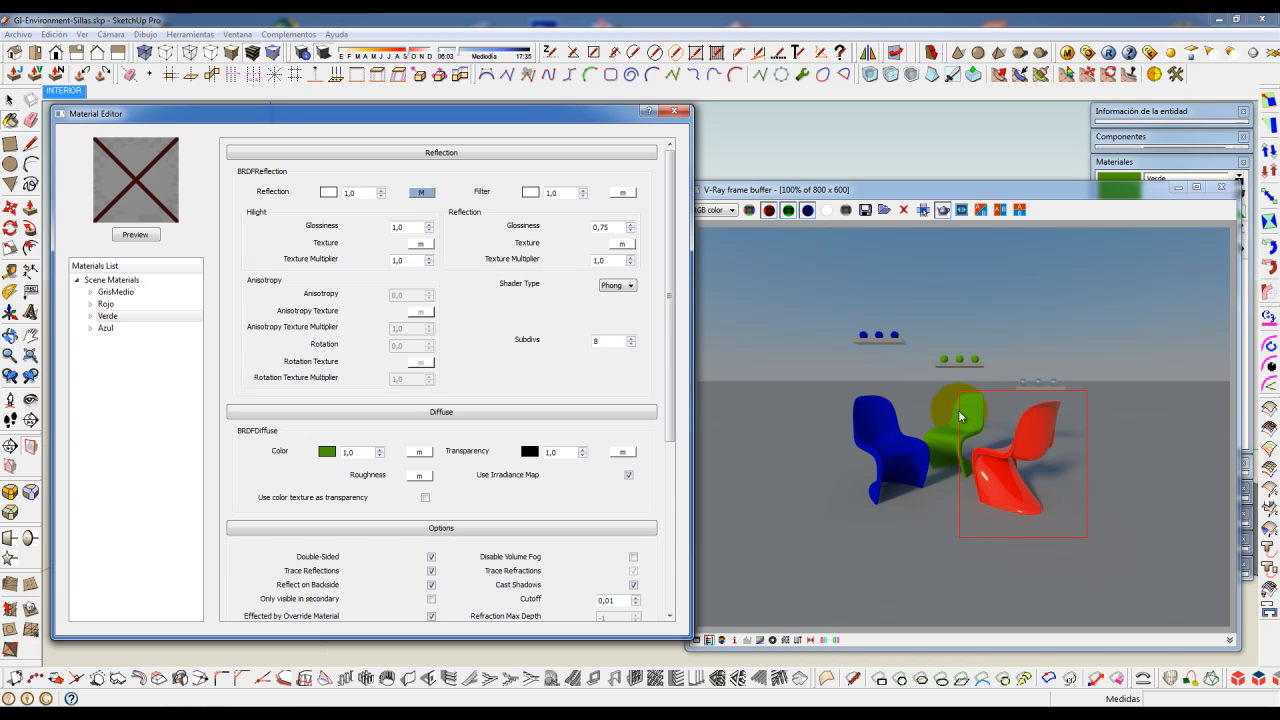
# - Add a reflection layer to the Azul material
pyautogui.click(110, 328)
pyautogui.rightClick(114, 329)
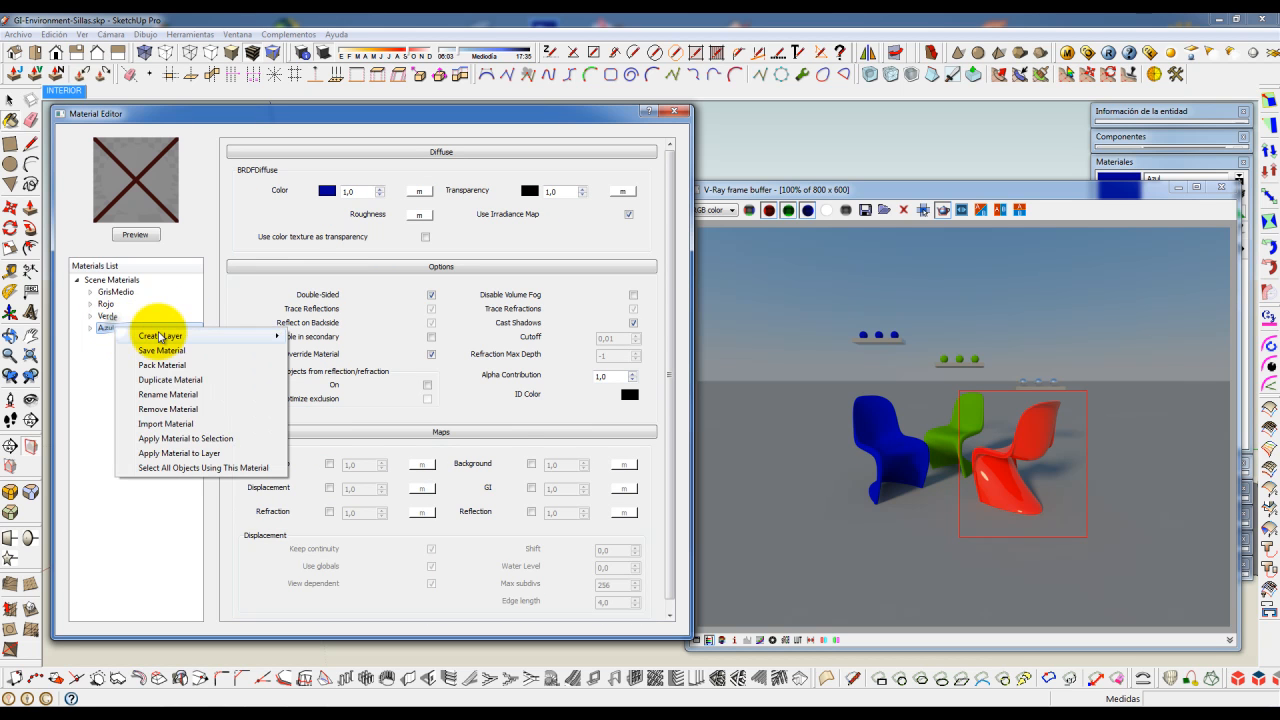
pyautogui.moveTo(160, 338)
pyautogui.click(335, 353)
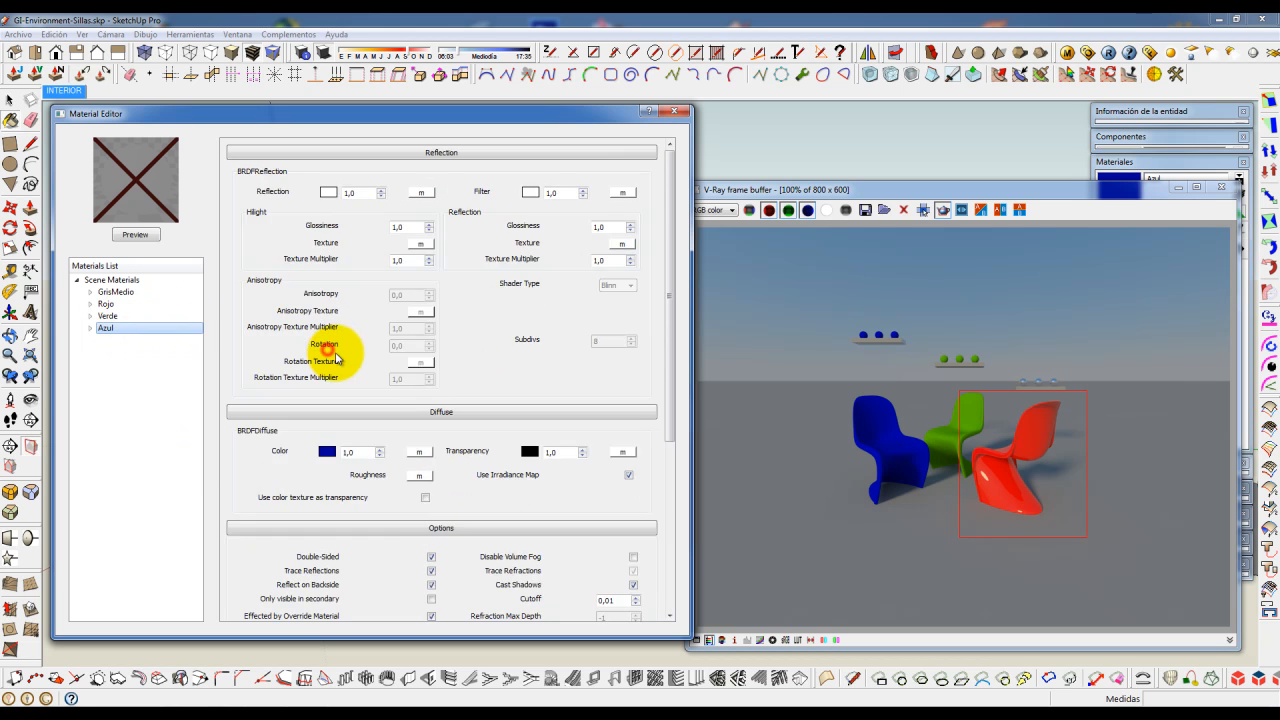
# - Assign a TexFresnel texture with its default values to Azul's reflection and accept it
pyautogui.click(422, 194)
pyautogui.click(414, 271)
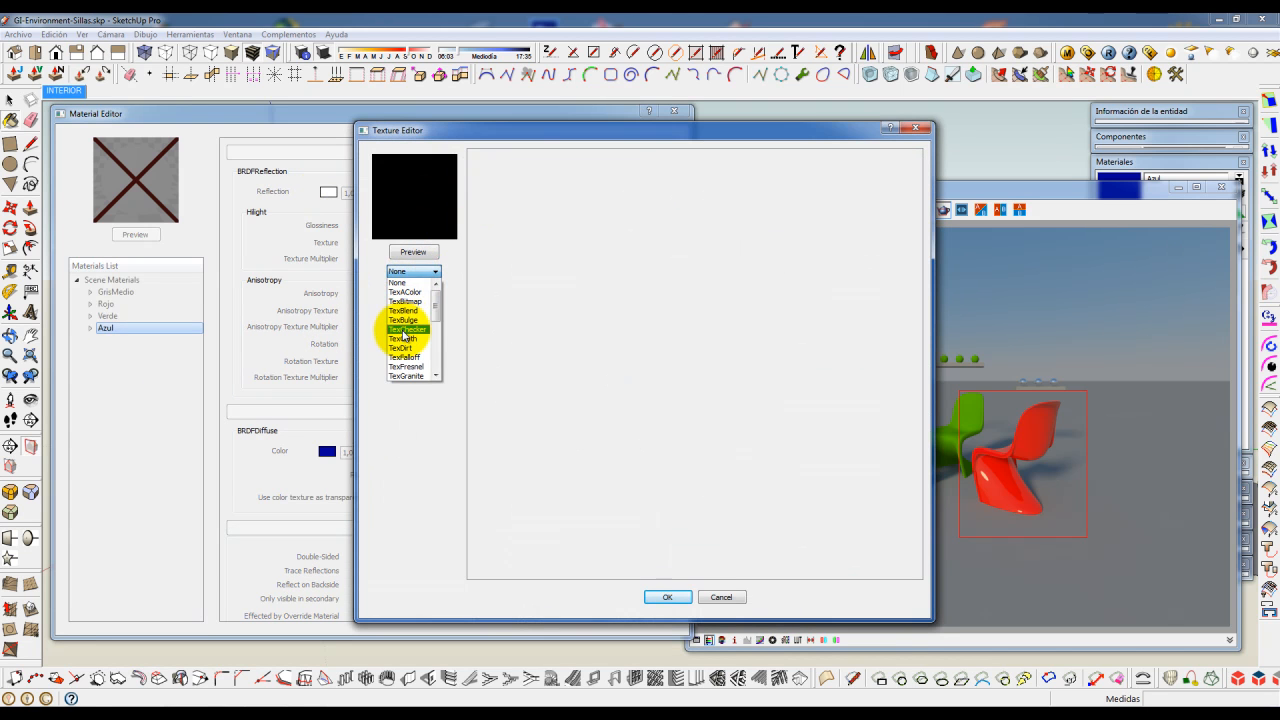
pyautogui.click(410, 366)
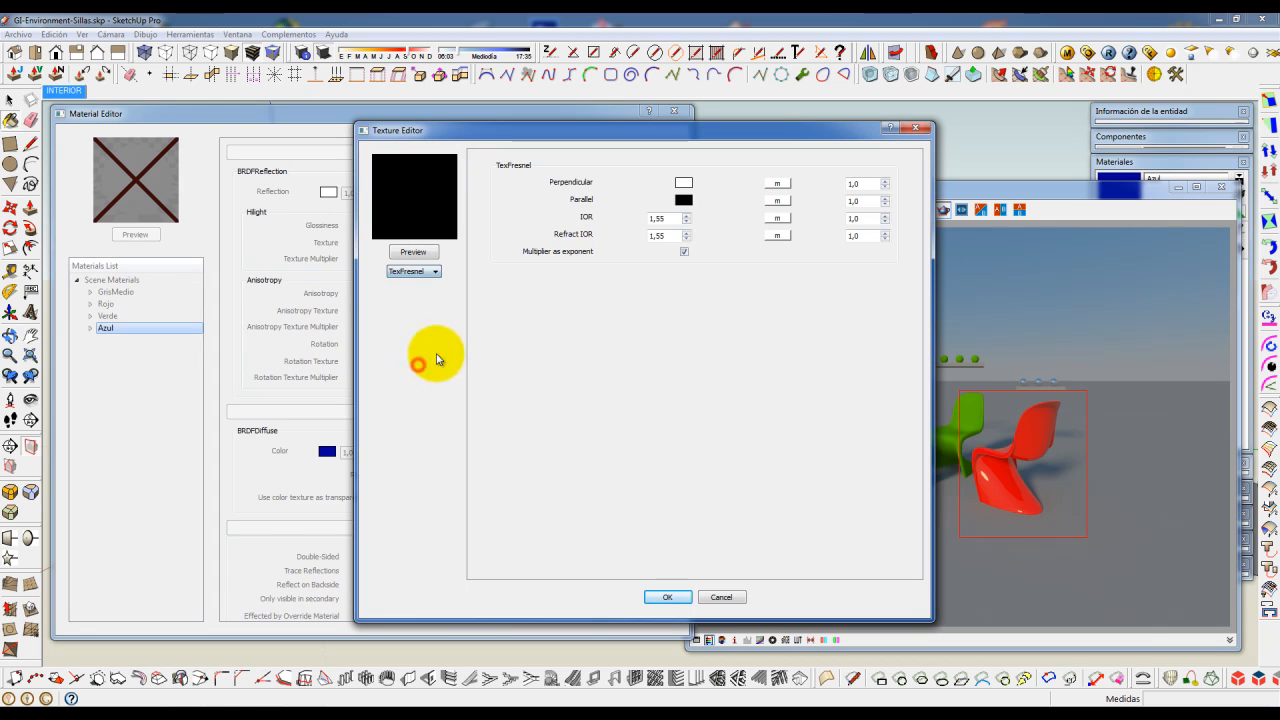
pyautogui.click(672, 596)
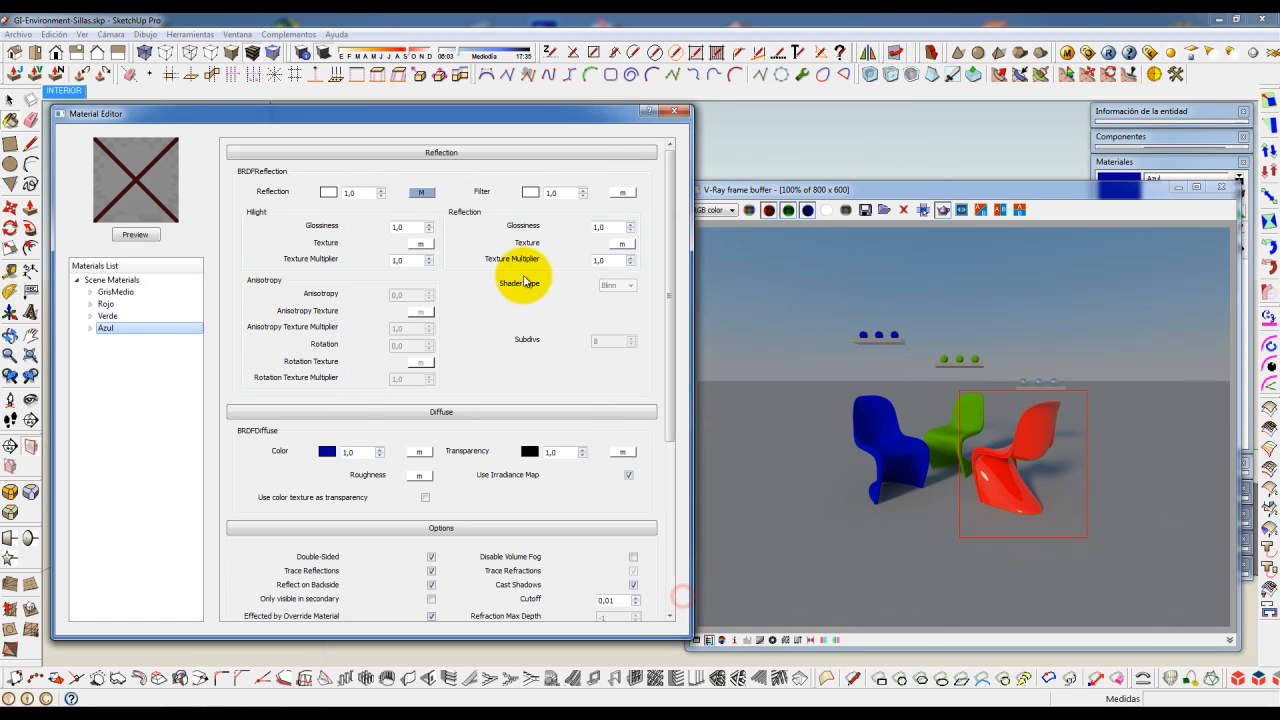
# - Set Azul's reflection glossiness to 0,75 and its shader type to Ward
pyautogui.click(630, 231)
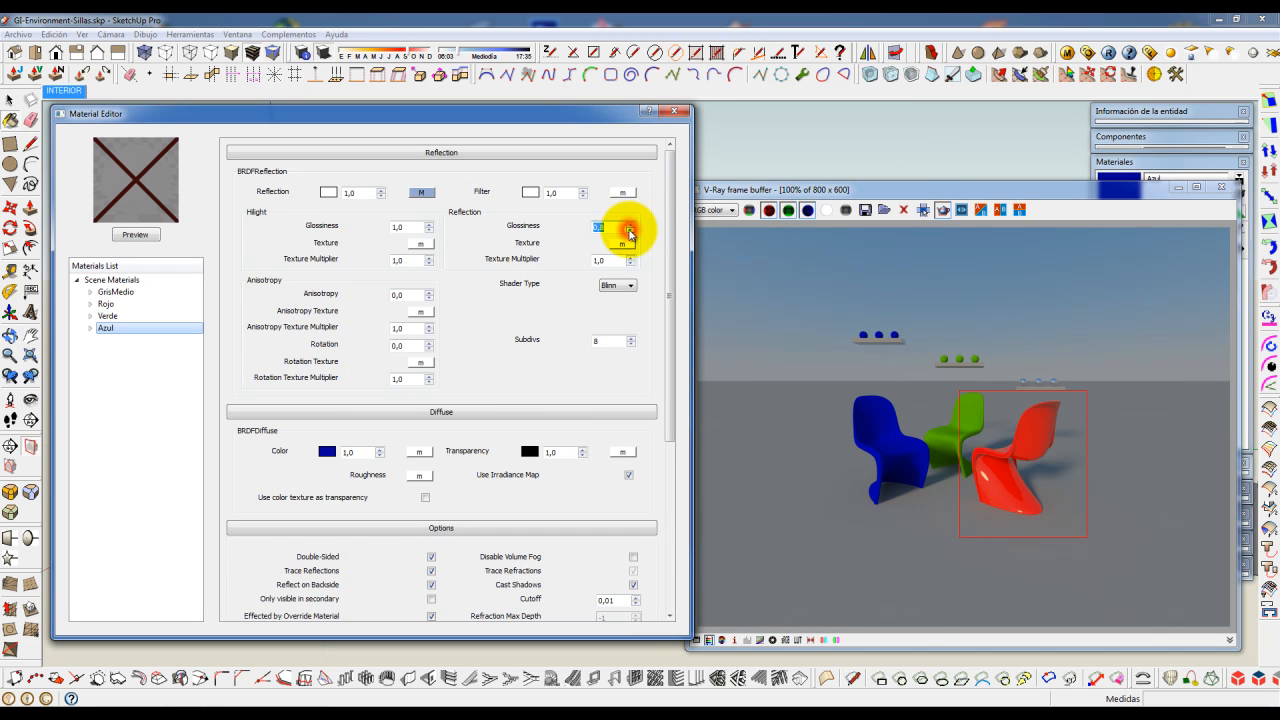
pyautogui.click(631, 285)
pyautogui.click(612, 315)
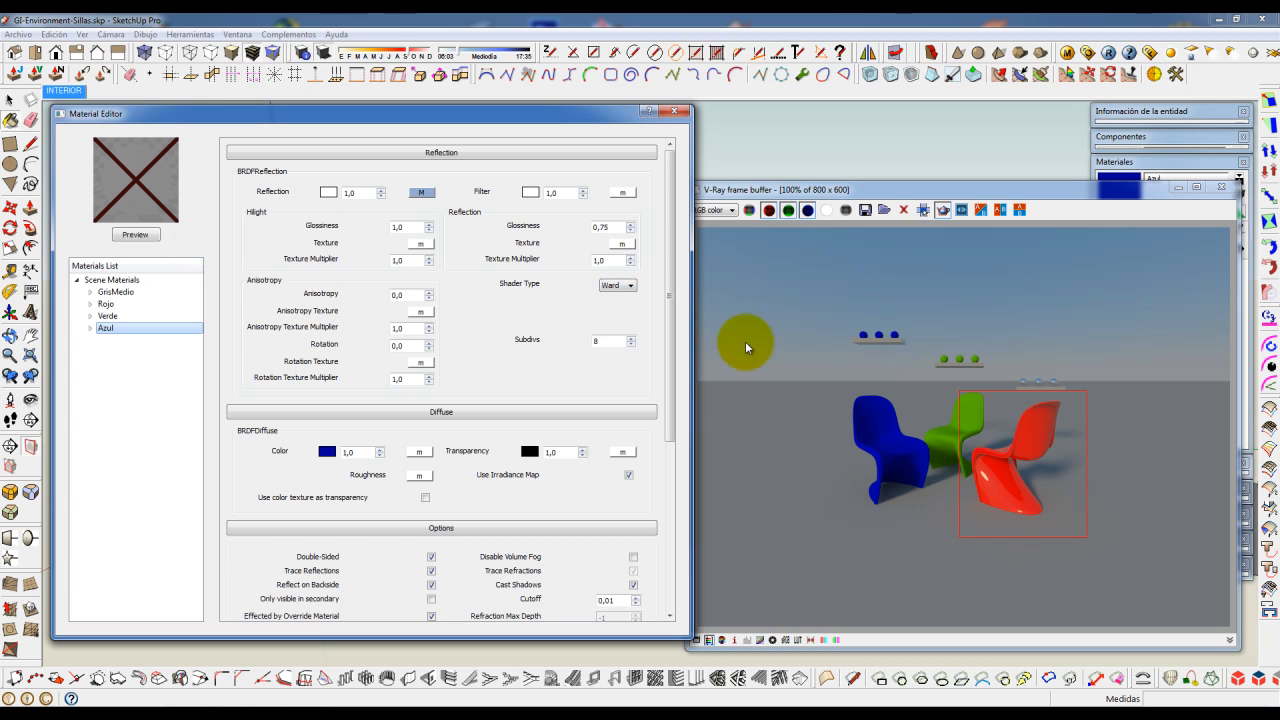
# - Reopen the V-Ray frame buffer, define a render region around all three chairs and render it
pyautogui.click(834, 376)
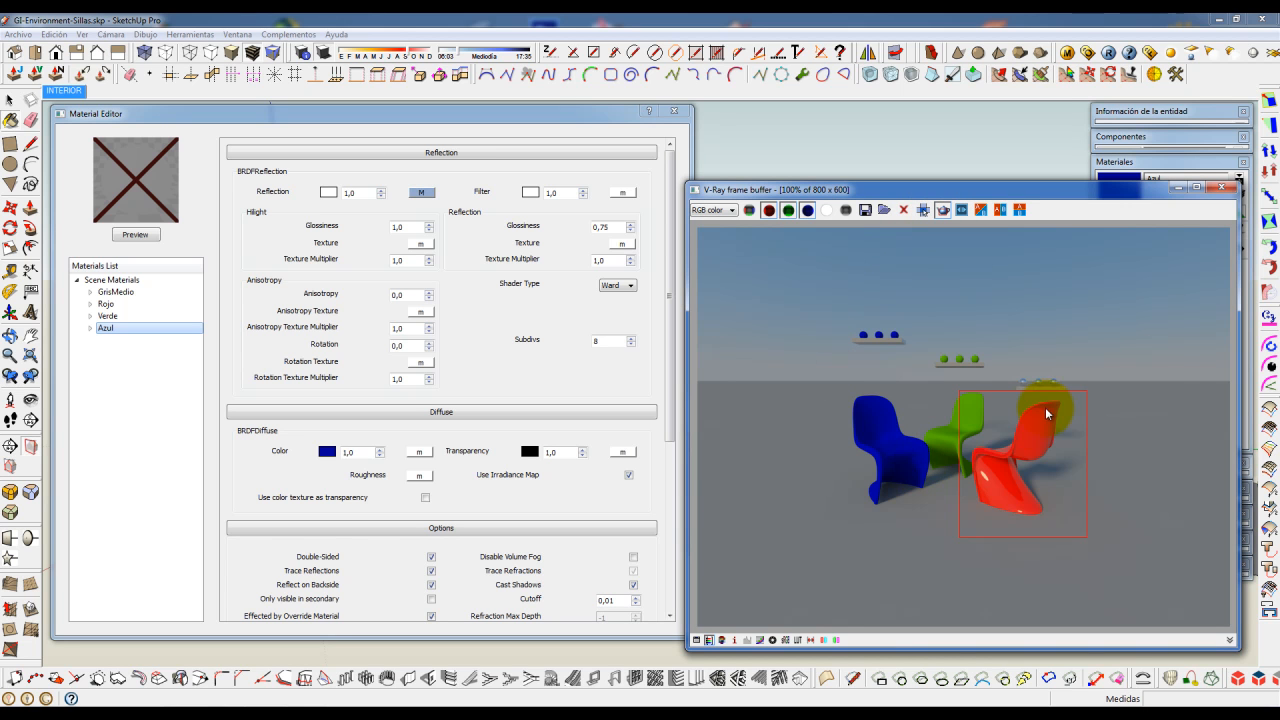
pyautogui.moveTo(1035, 193); pyautogui.dragTo(887, 135)
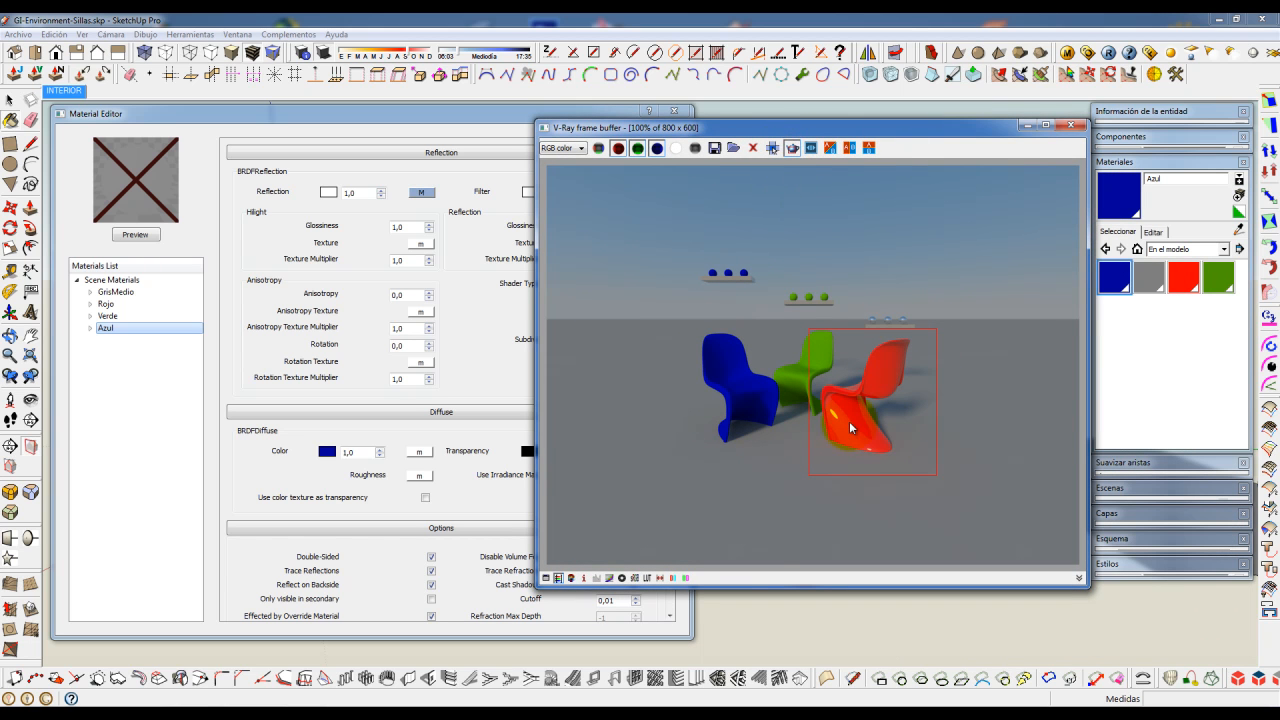
pyautogui.click(735, 556)
pyautogui.click(1071, 125)
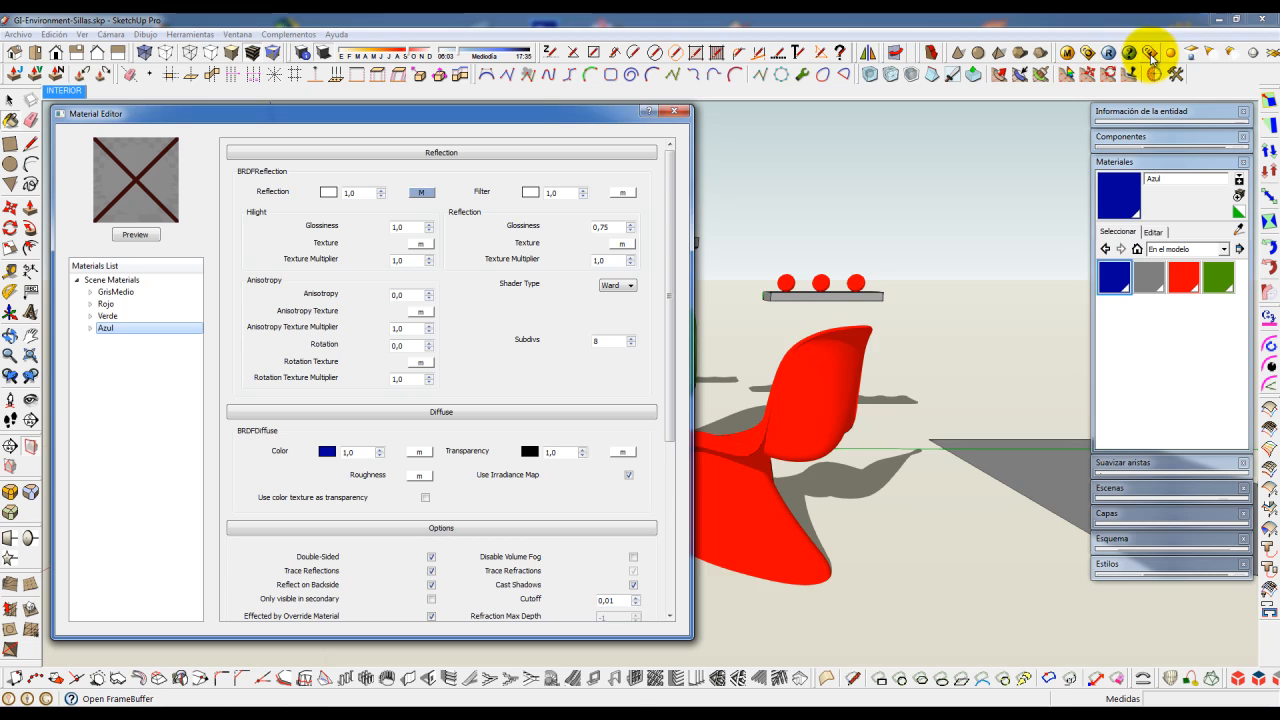
pyautogui.click(1130, 52)
pyautogui.click(790, 145)
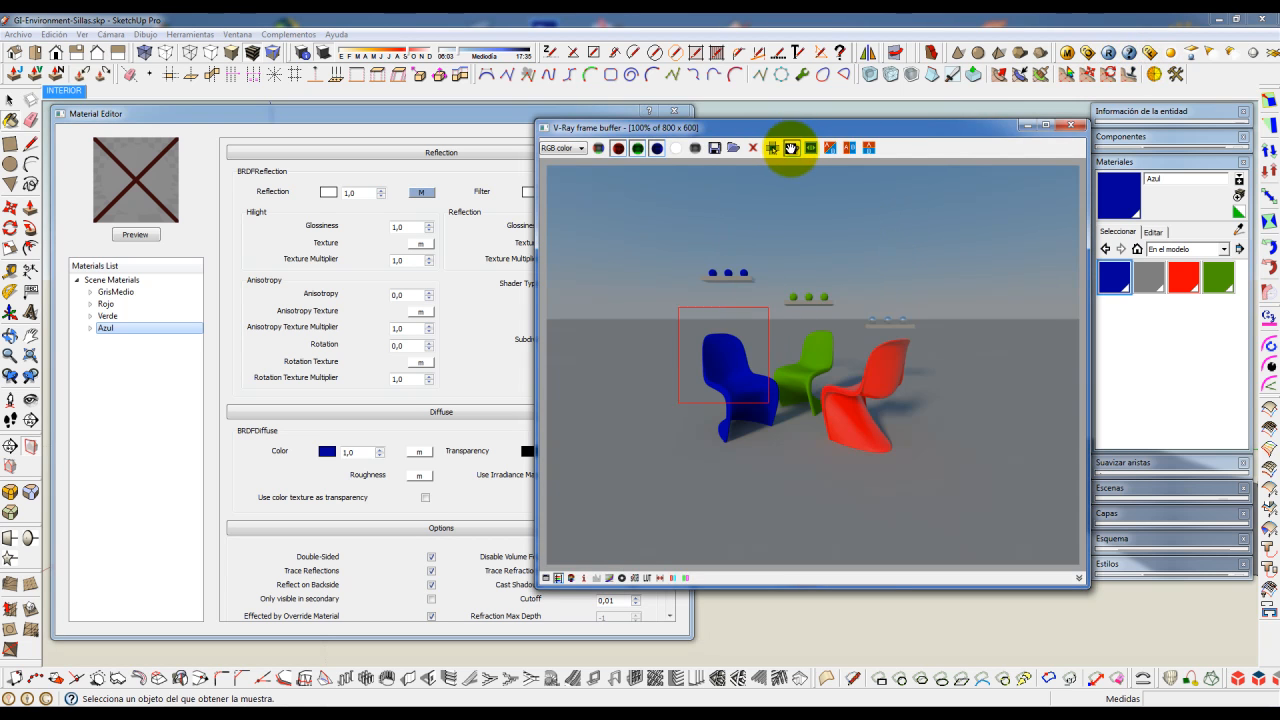
pyautogui.moveTo(668, 312); pyautogui.dragTo(930, 463)
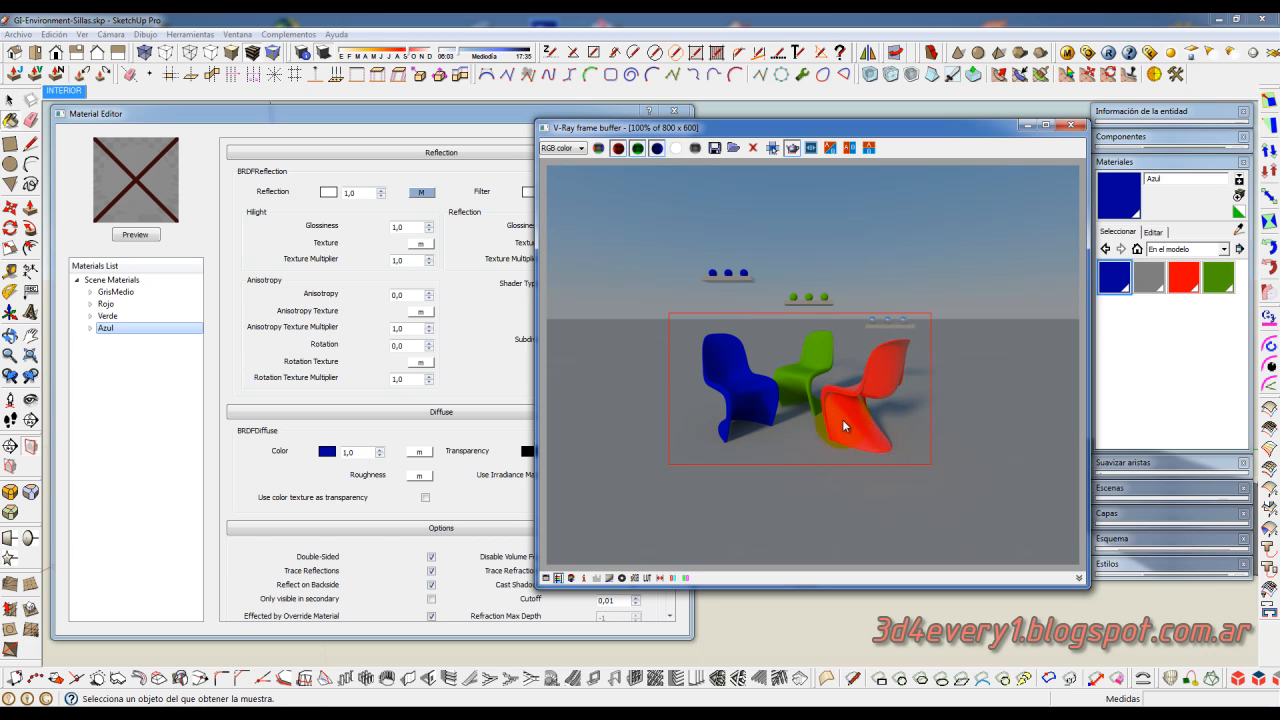
pyautogui.click(1109, 53)
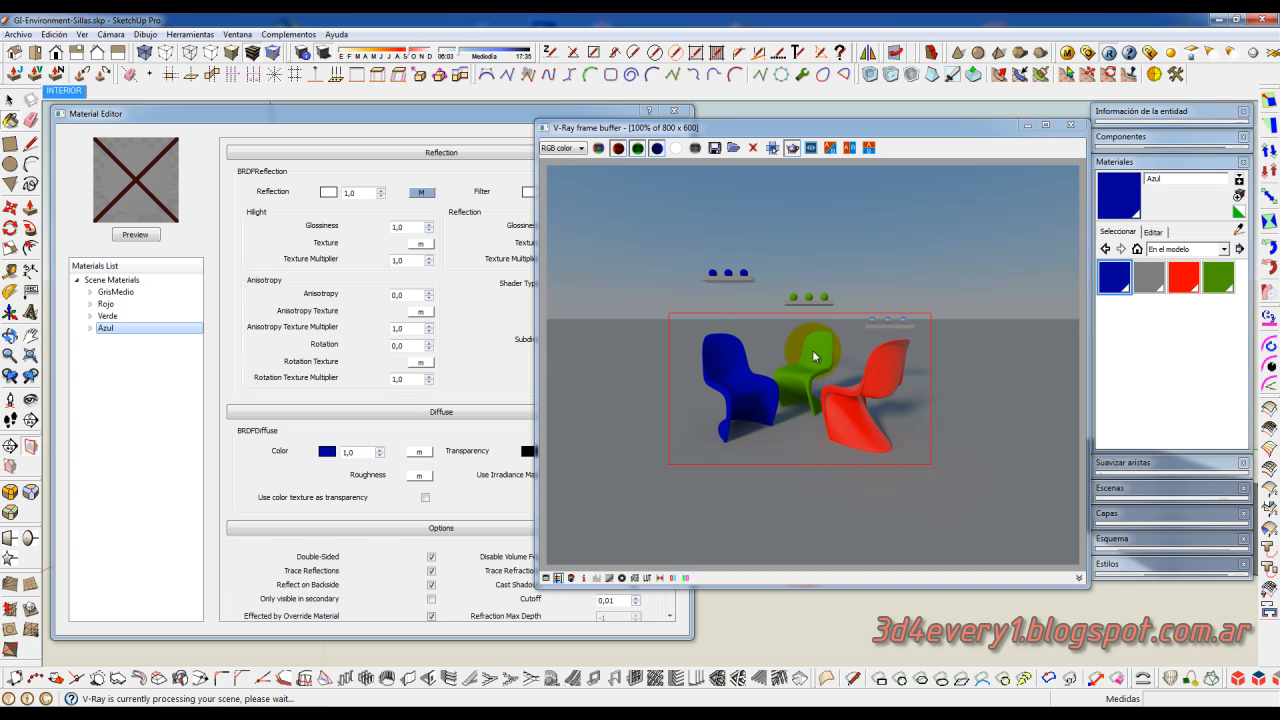
pyautogui.click(731, 414)
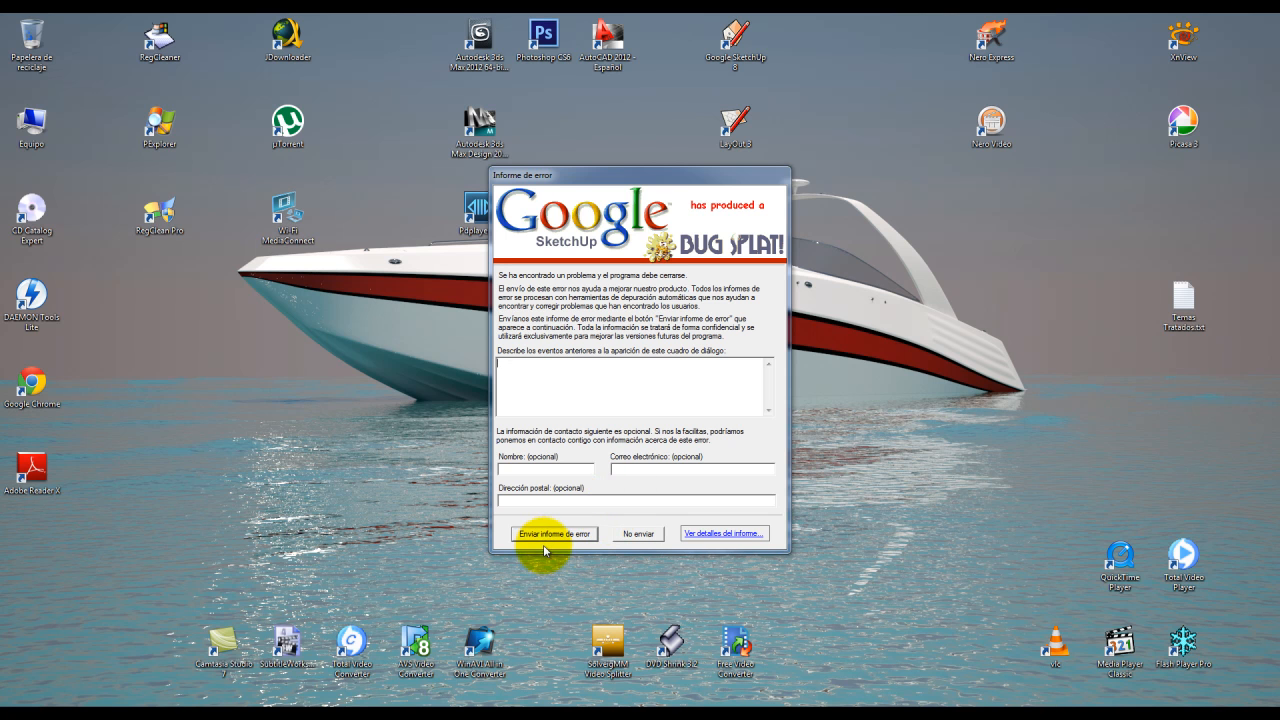
pyautogui.moveTo(672, 178)
pyautogui.mouseDown()
pyautogui.moveTo(735, 115)
pyautogui.moveTo(718, 105)
pyautogui.mouseUp()
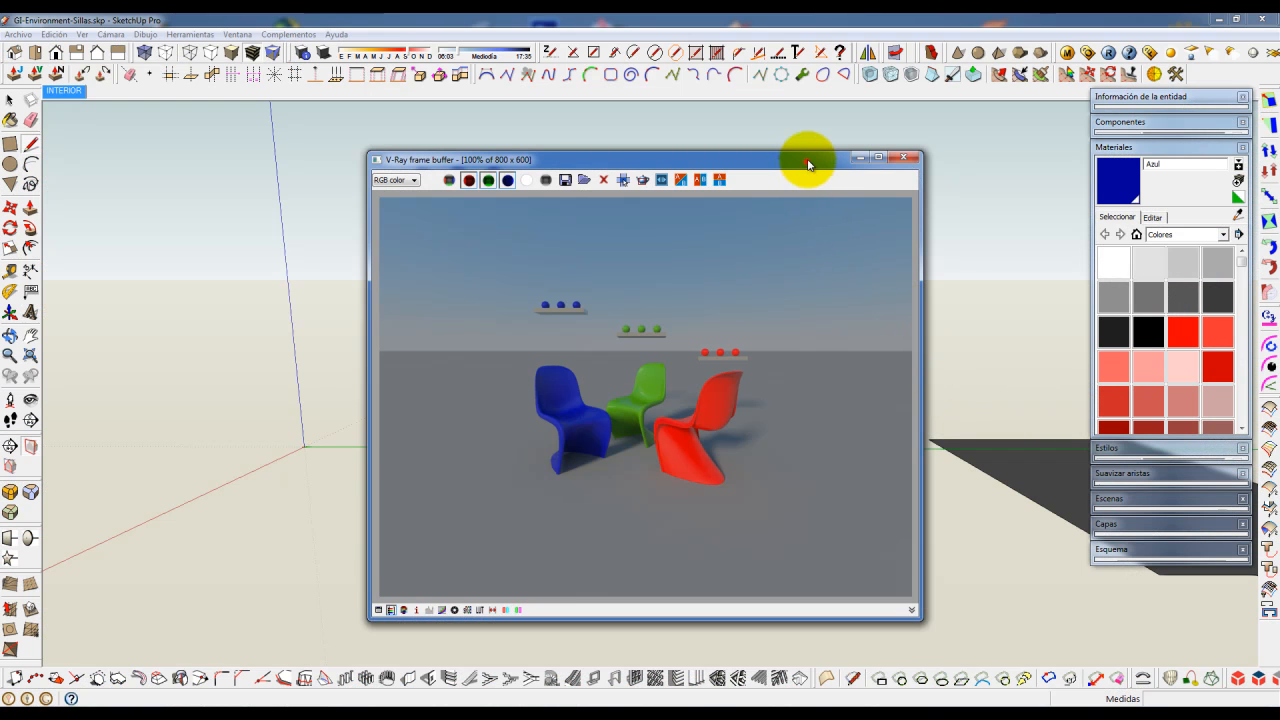
pyautogui.moveTo(806, 163); pyautogui.dragTo(817, 129)
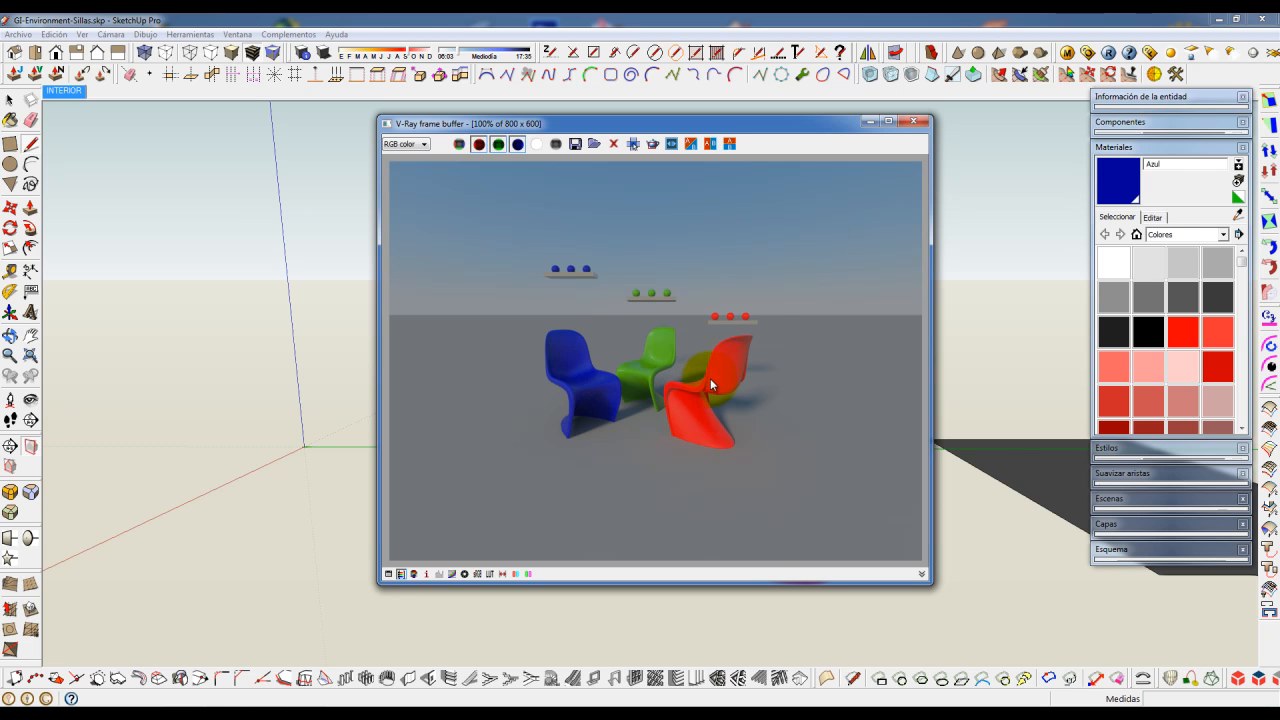
# - Set the IOR of the TexFresnel texture in Rojo's reflection to 20 and accept it
pyautogui.doubleClick(700, 355)
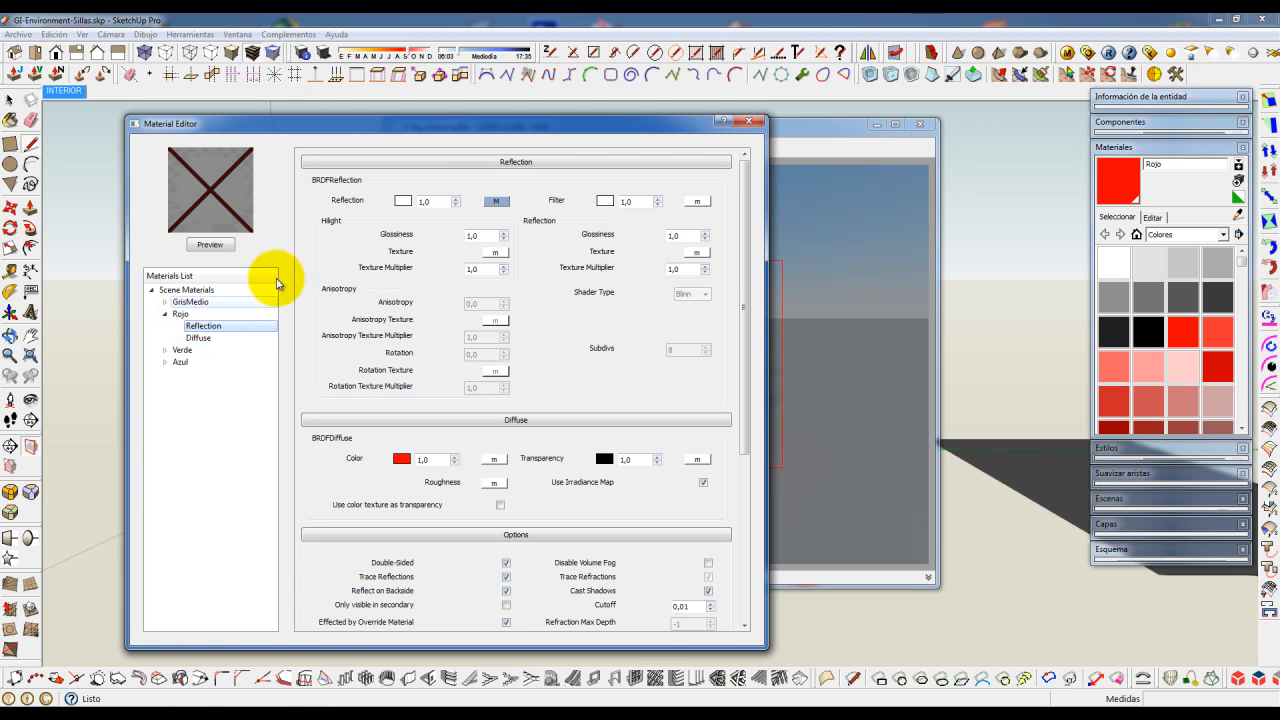
pyautogui.click(496, 201)
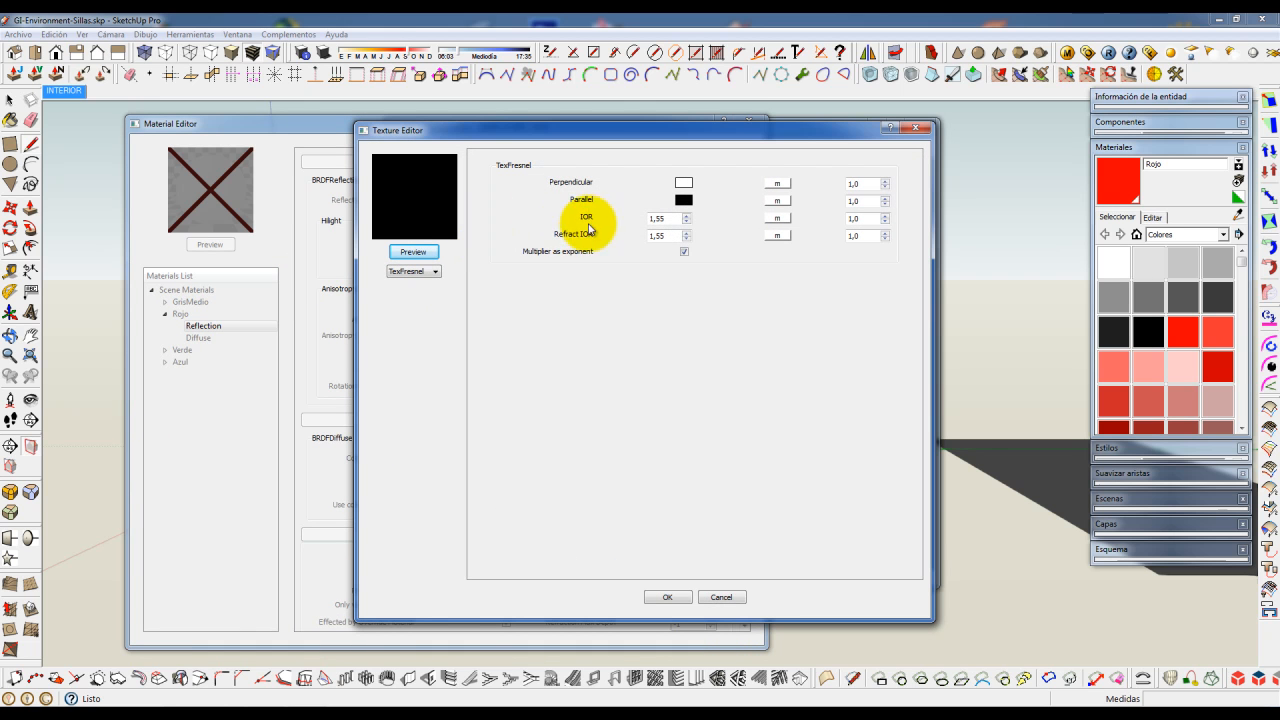
pyautogui.doubleClick(657, 218)
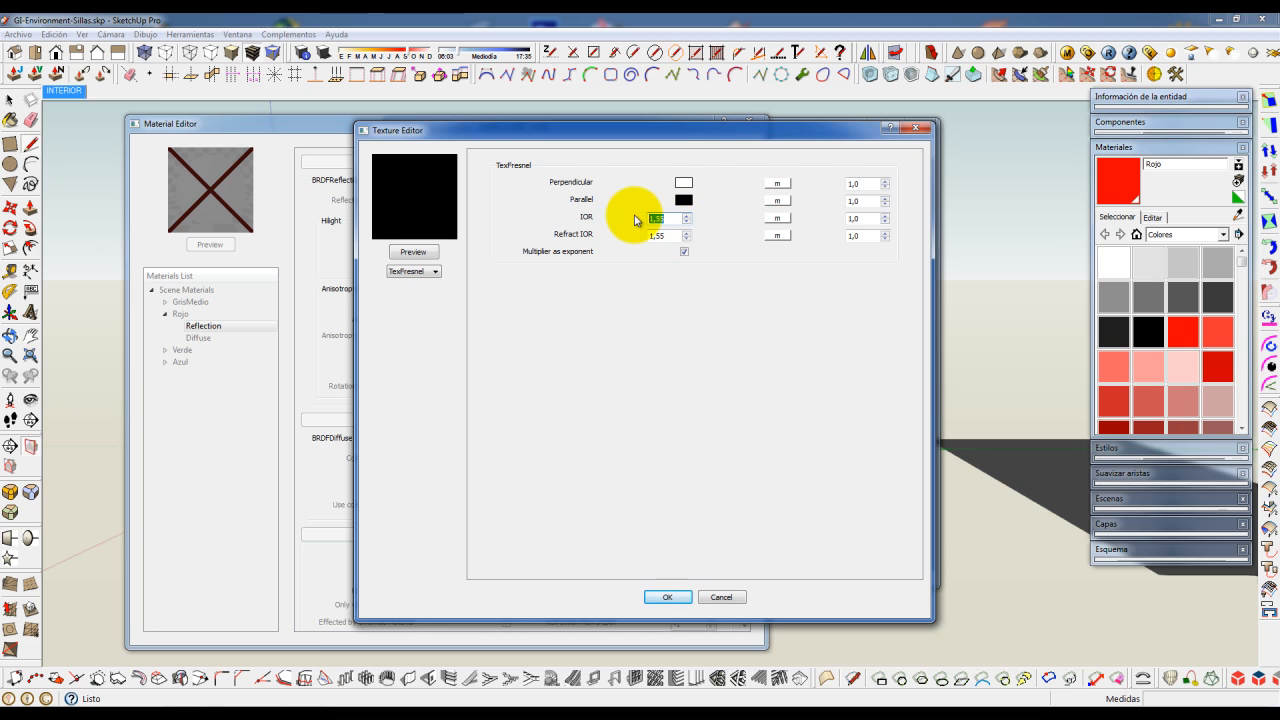
pyautogui.moveTo(701, 133); pyautogui.dragTo(689, 120)
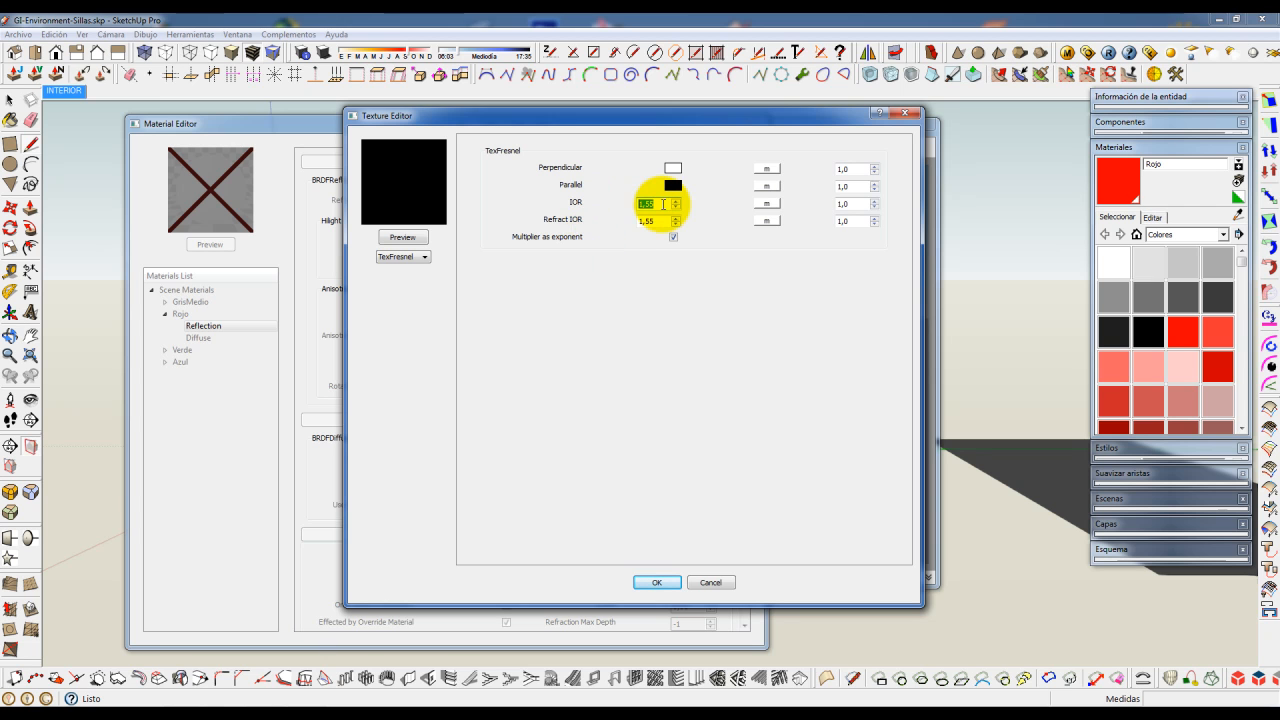
pyautogui.write('20')
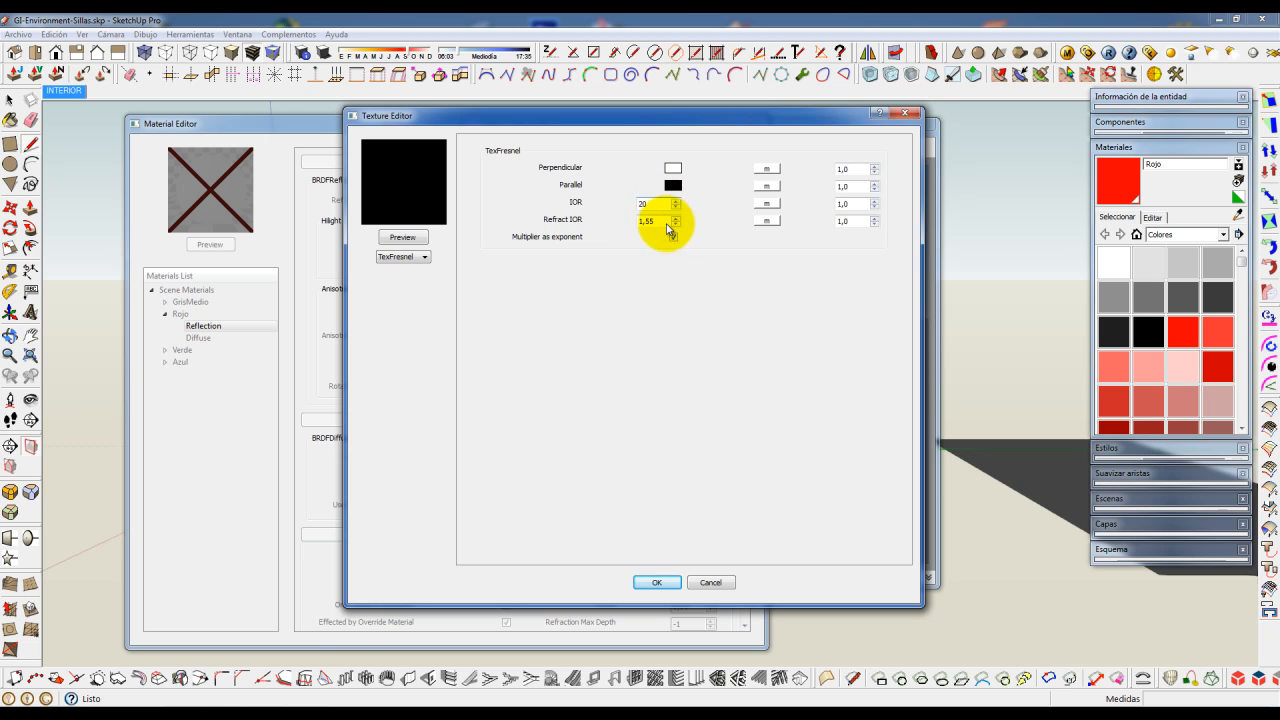
pyautogui.click(678, 588)
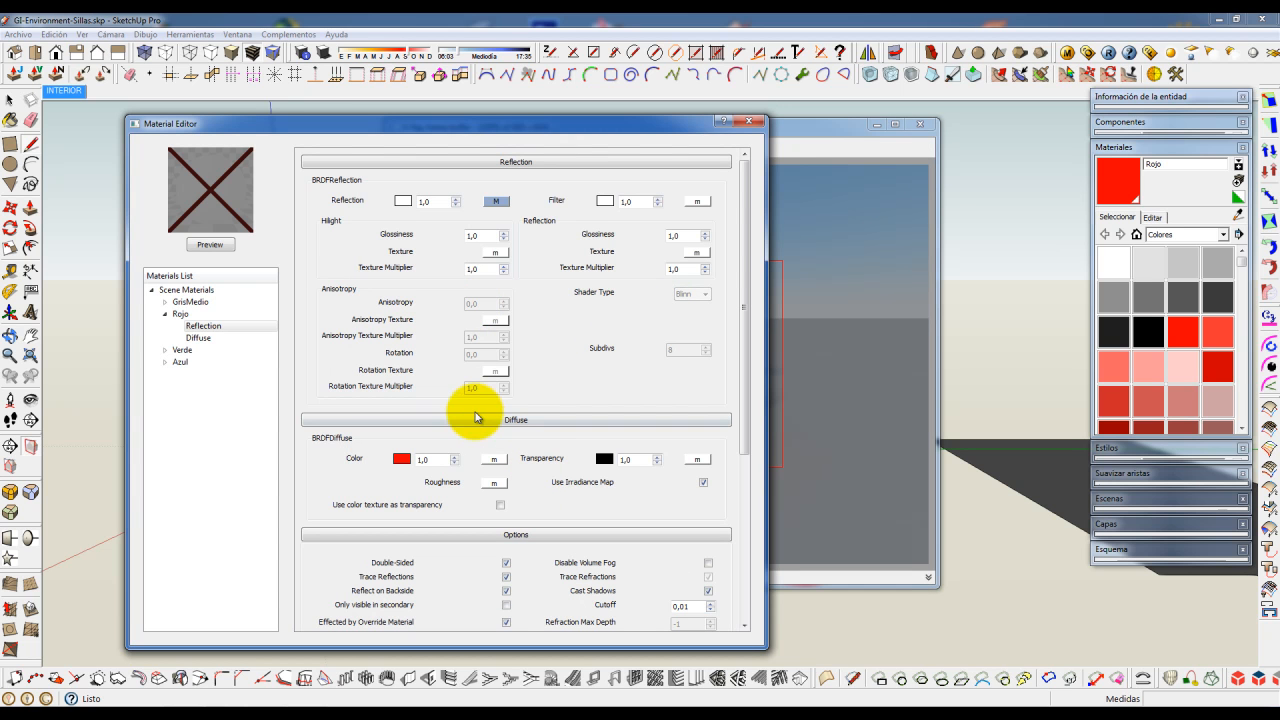
# - Redraw the render region around the red chair and its spheres in the frame buffer and render it
pyautogui.moveTo(618, 124); pyautogui.dragTo(567, 120)
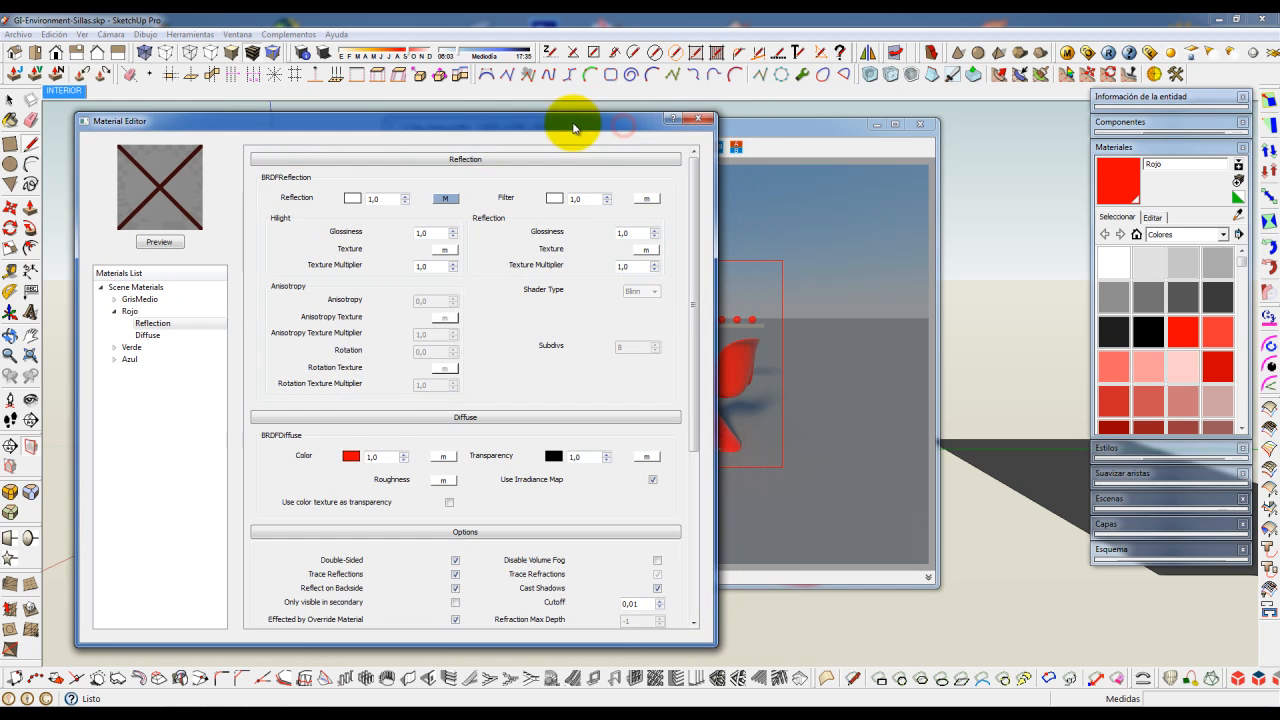
pyautogui.click(810, 130)
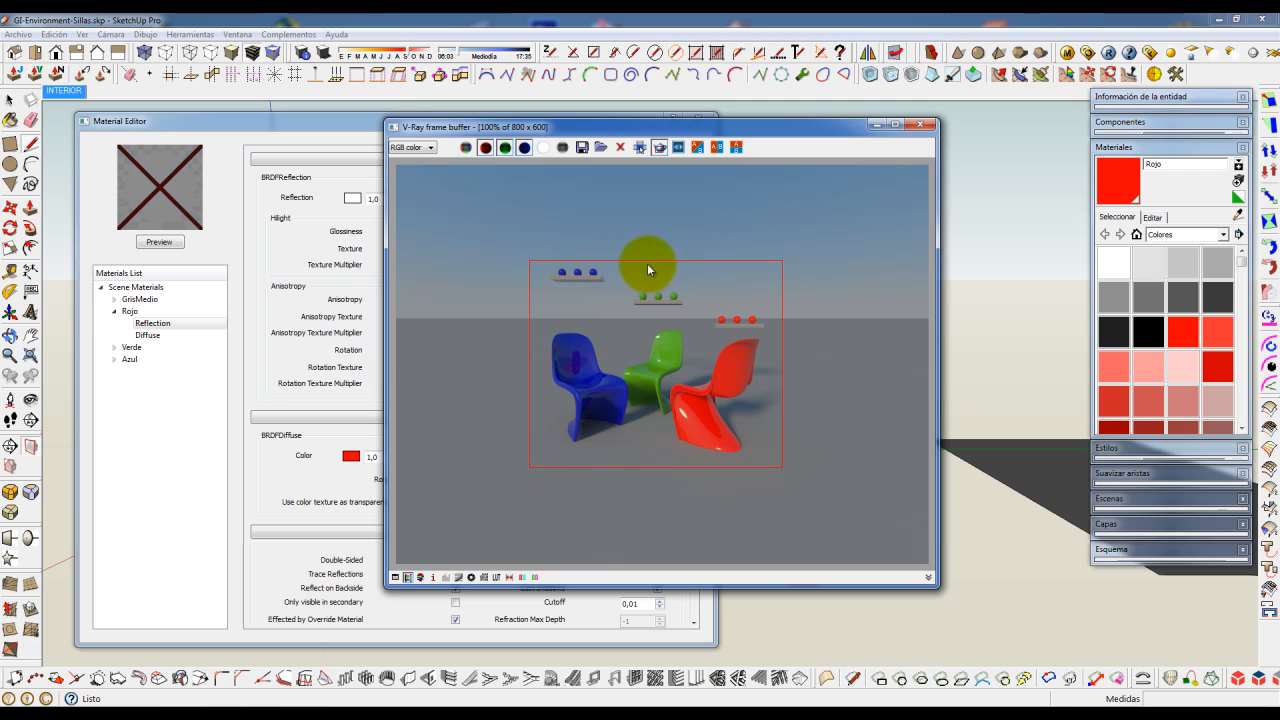
pyautogui.moveTo(664, 267); pyautogui.dragTo(785, 475)
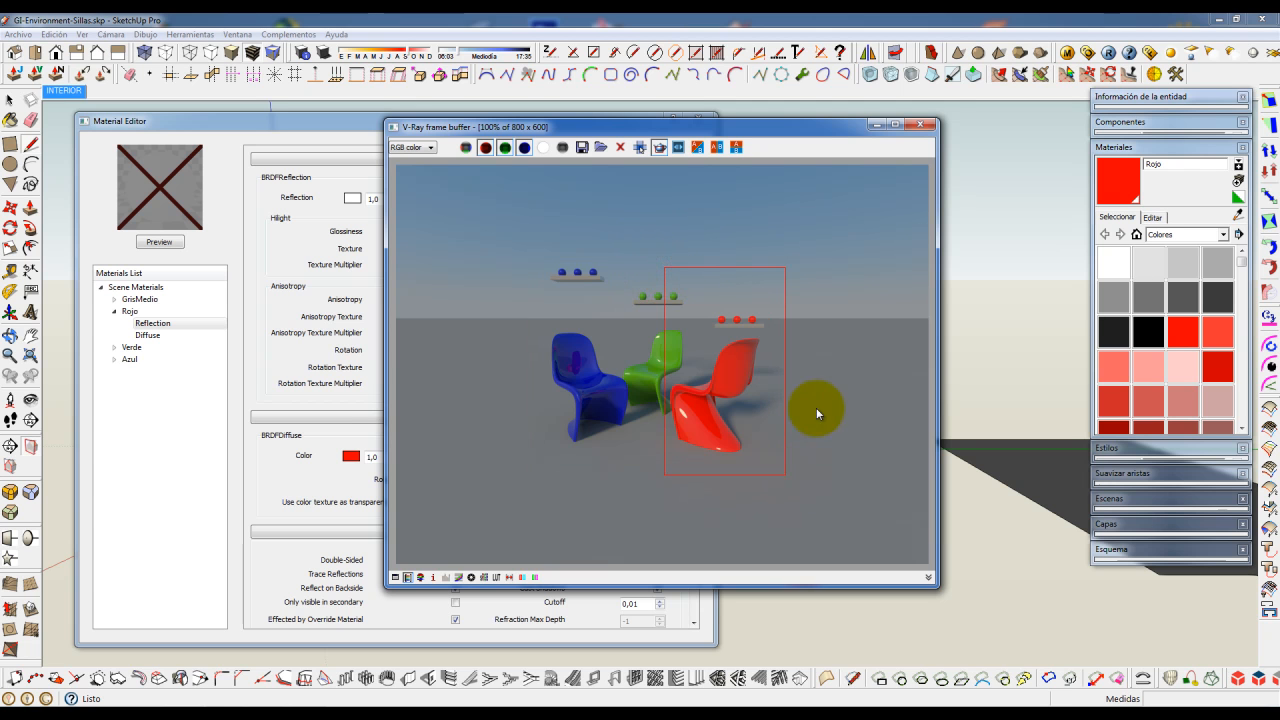
pyautogui.click(1108, 52)
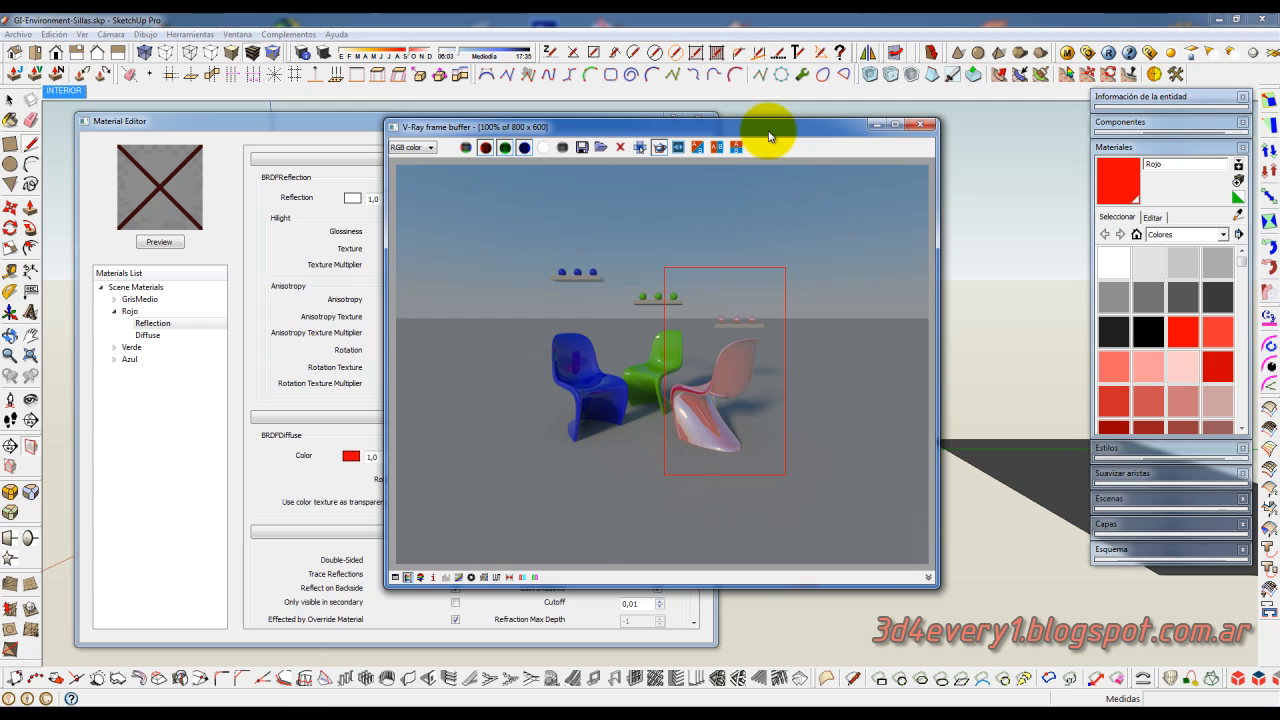
# - Set Rojo's reflection filter to a light red (Red 255, Green 121, Blue 116) and render the red chair's region again
pyautogui.moveTo(769, 134); pyautogui.dragTo(912, 168)
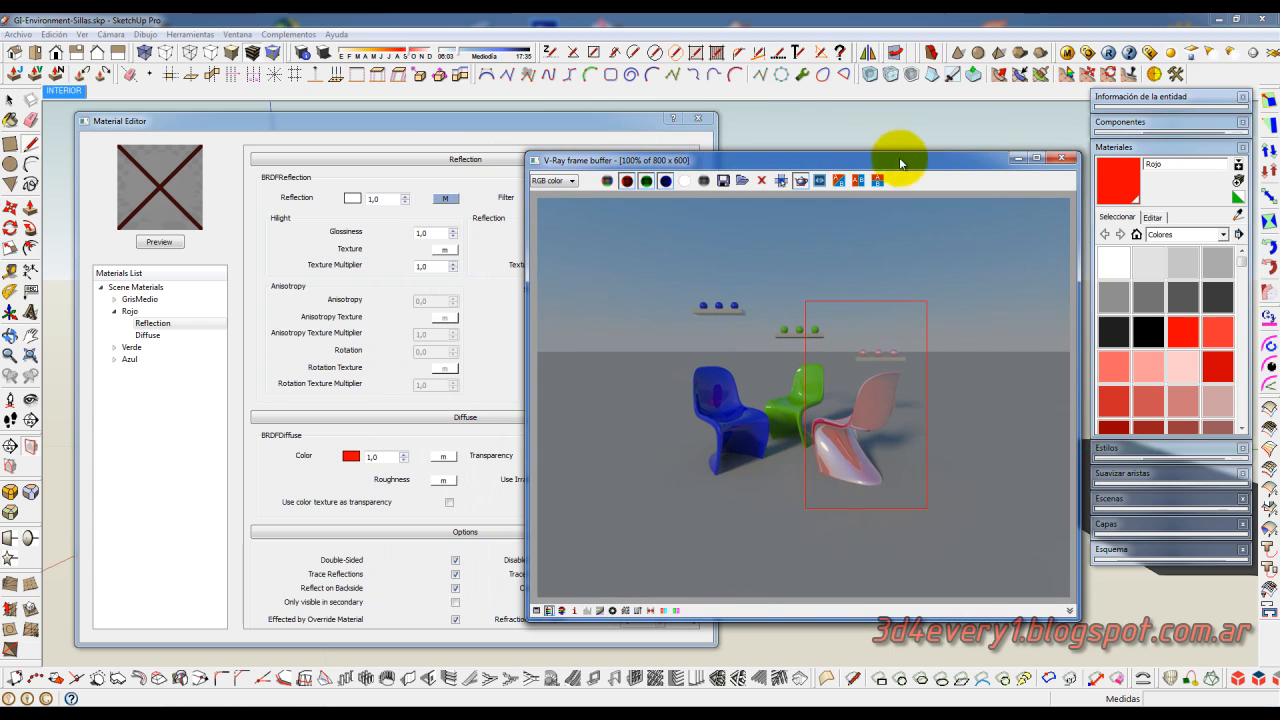
pyautogui.click(599, 127)
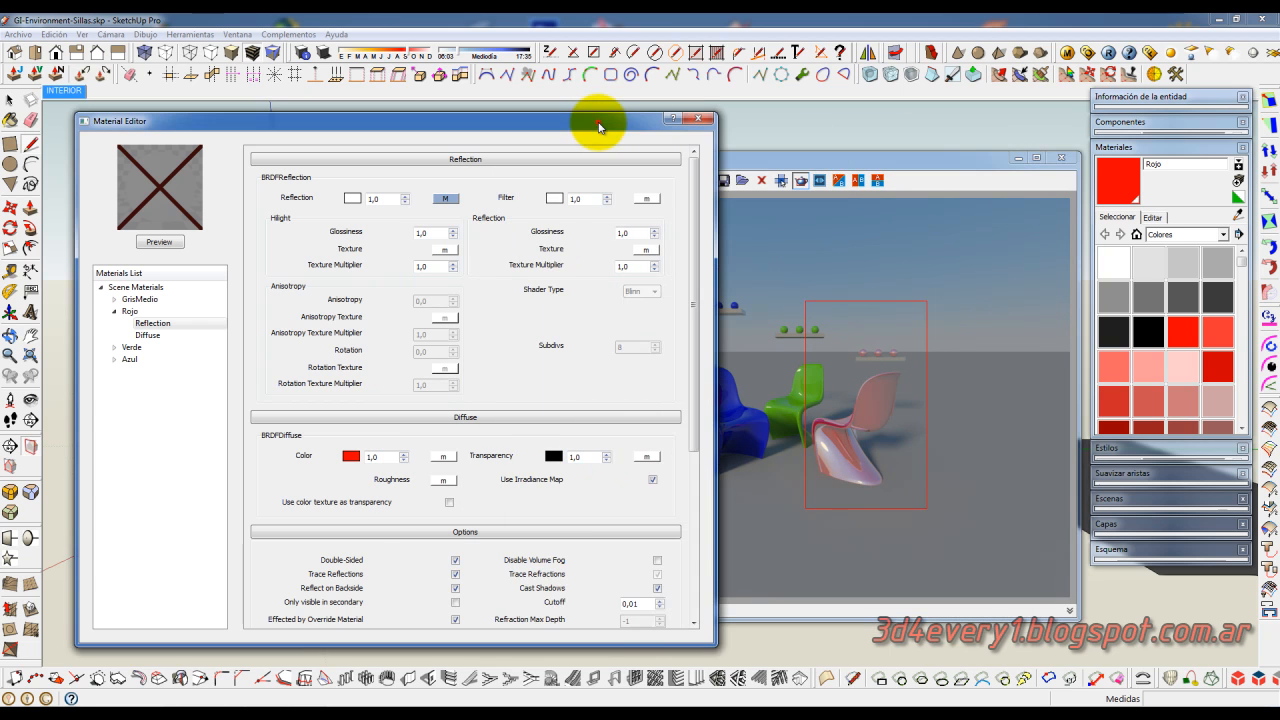
pyautogui.click(553, 198)
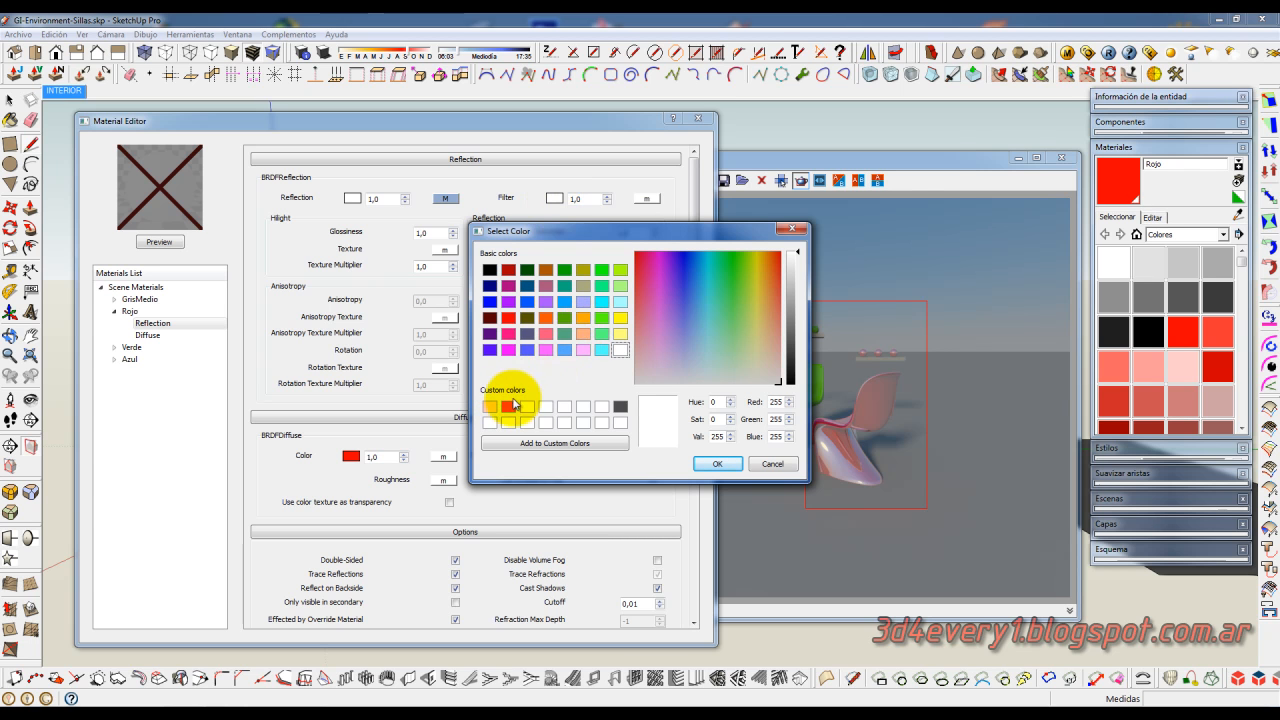
pyautogui.click(508, 406)
pyautogui.moveTo(778, 262); pyautogui.dragTo(781, 315)
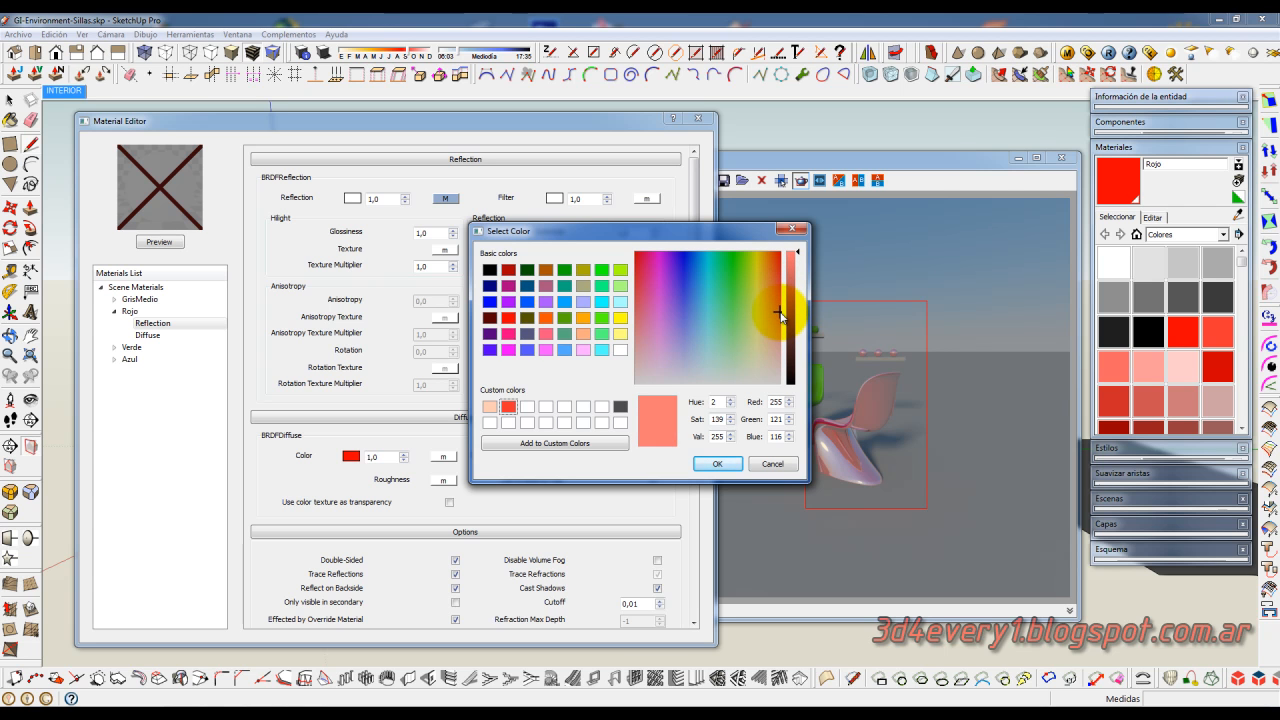
pyautogui.click(717, 463)
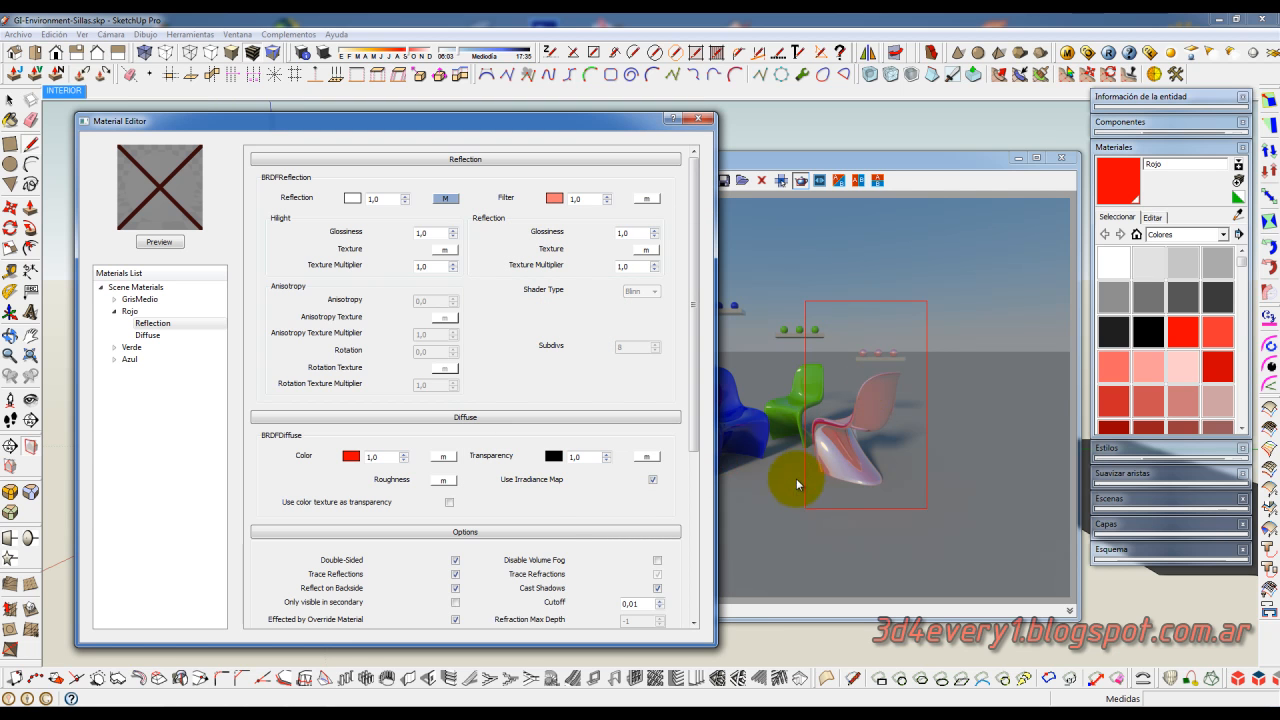
pyautogui.click(1108, 52)
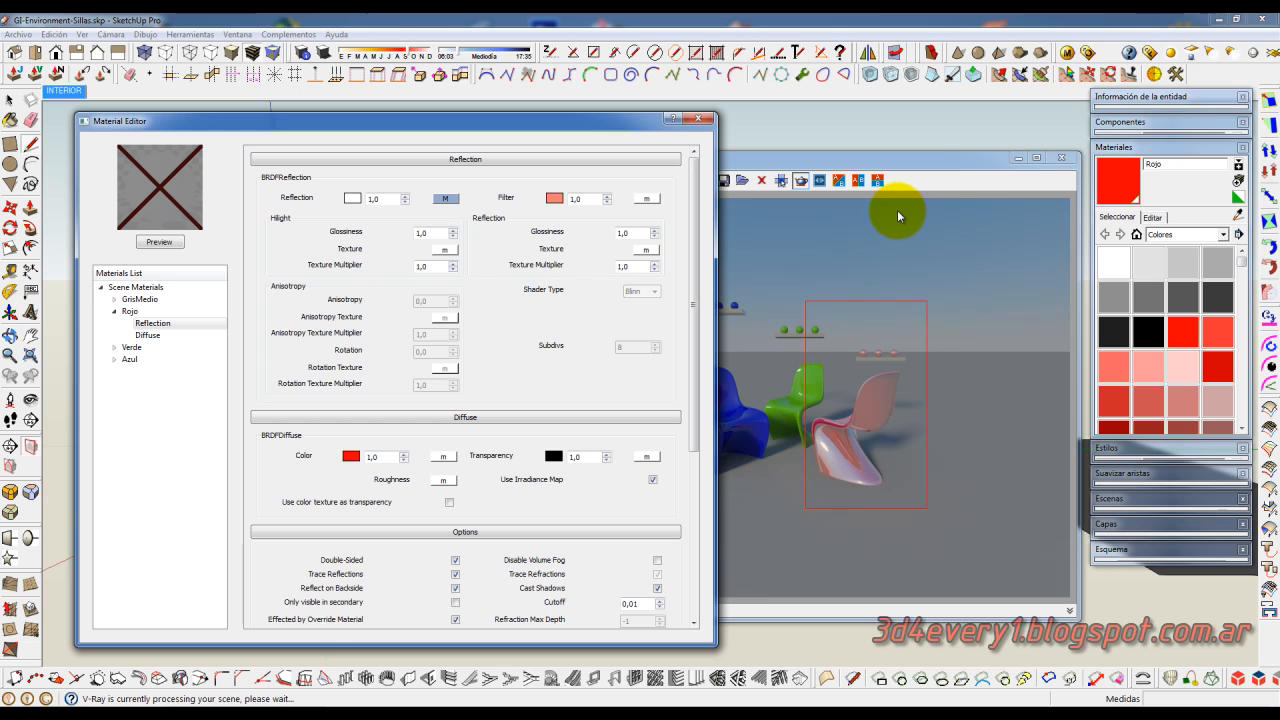
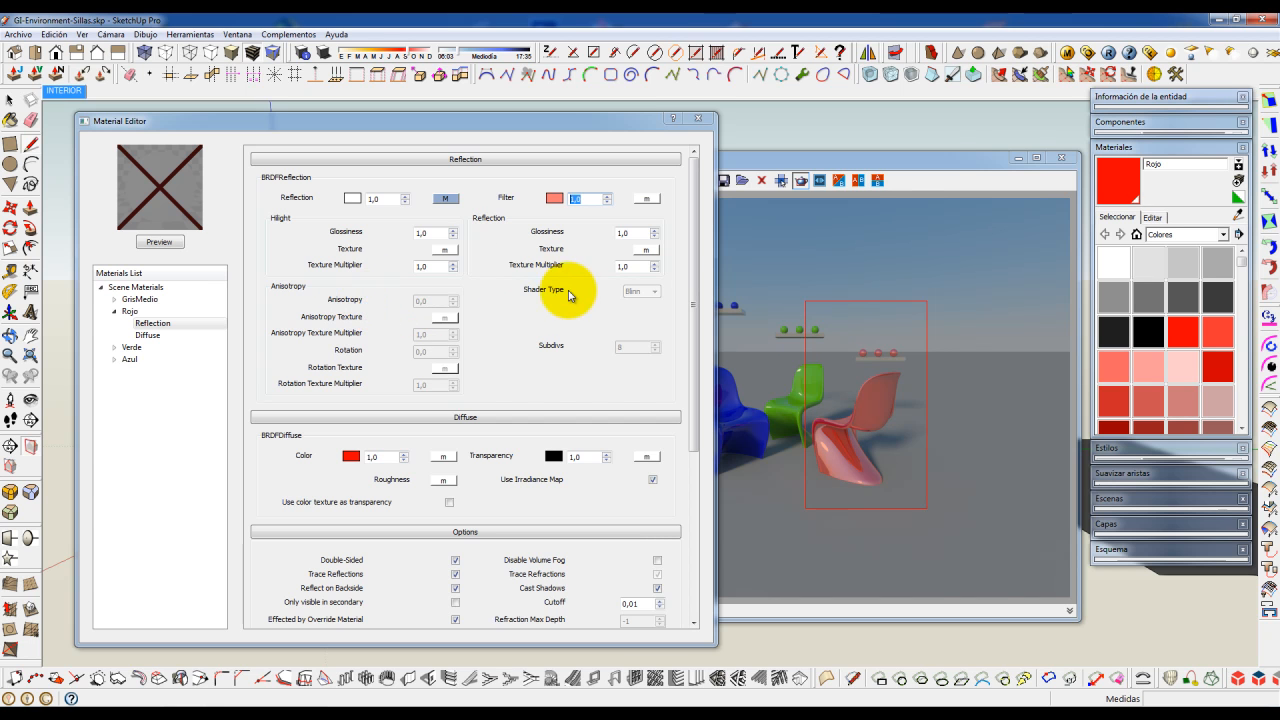
# - Set Rojo's reflection glossiness to 0,95 and anisotropy to -0,05, and preview the reflection layer
pyautogui.click(656, 237)
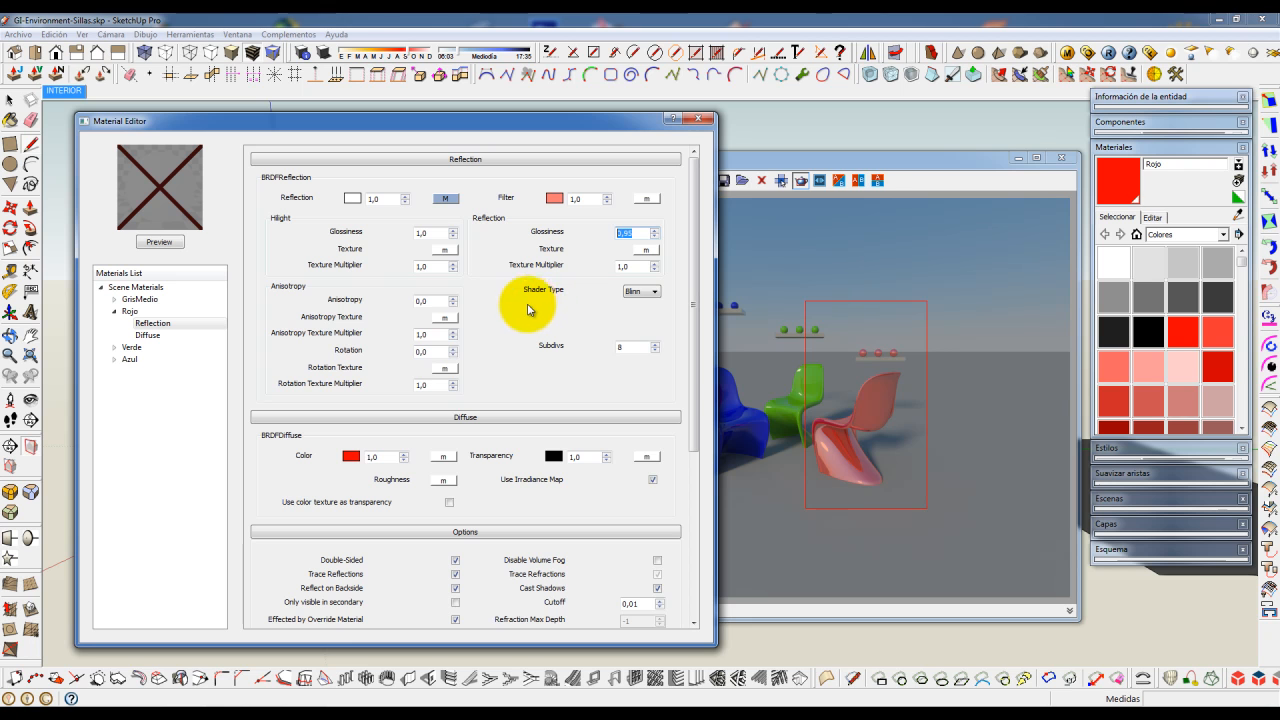
pyautogui.click(451, 299)
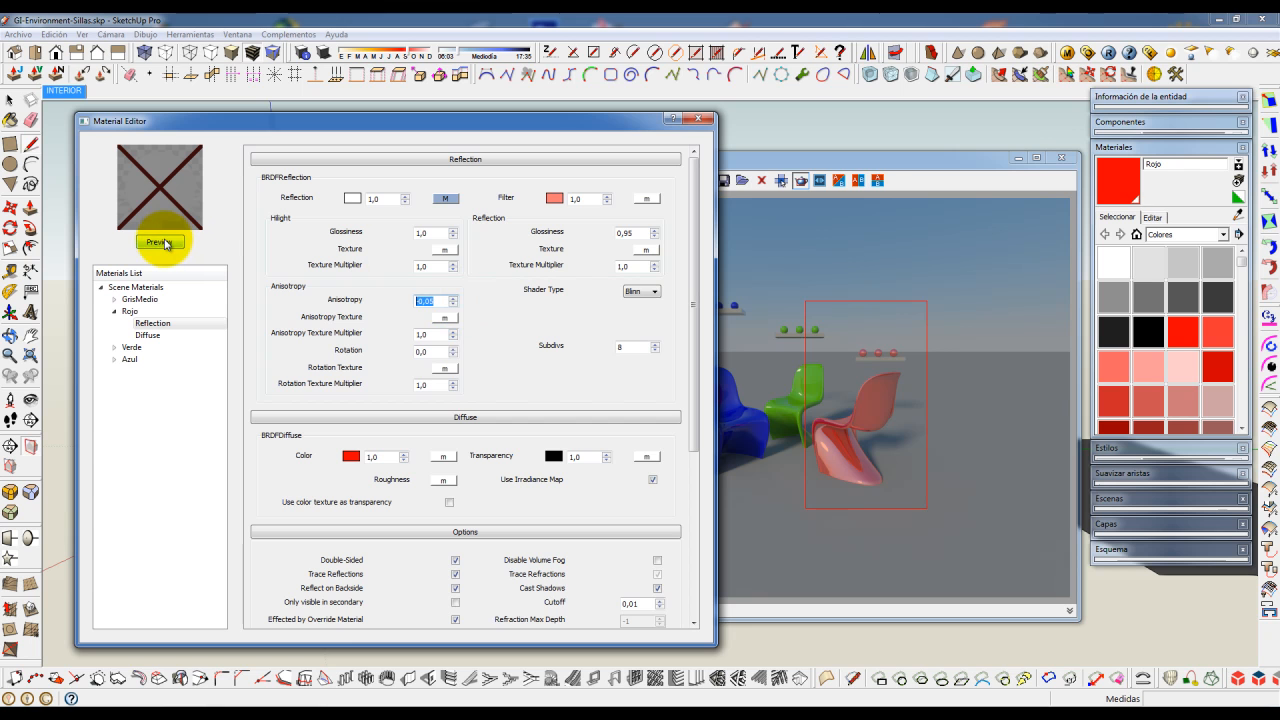
pyautogui.click(163, 242)
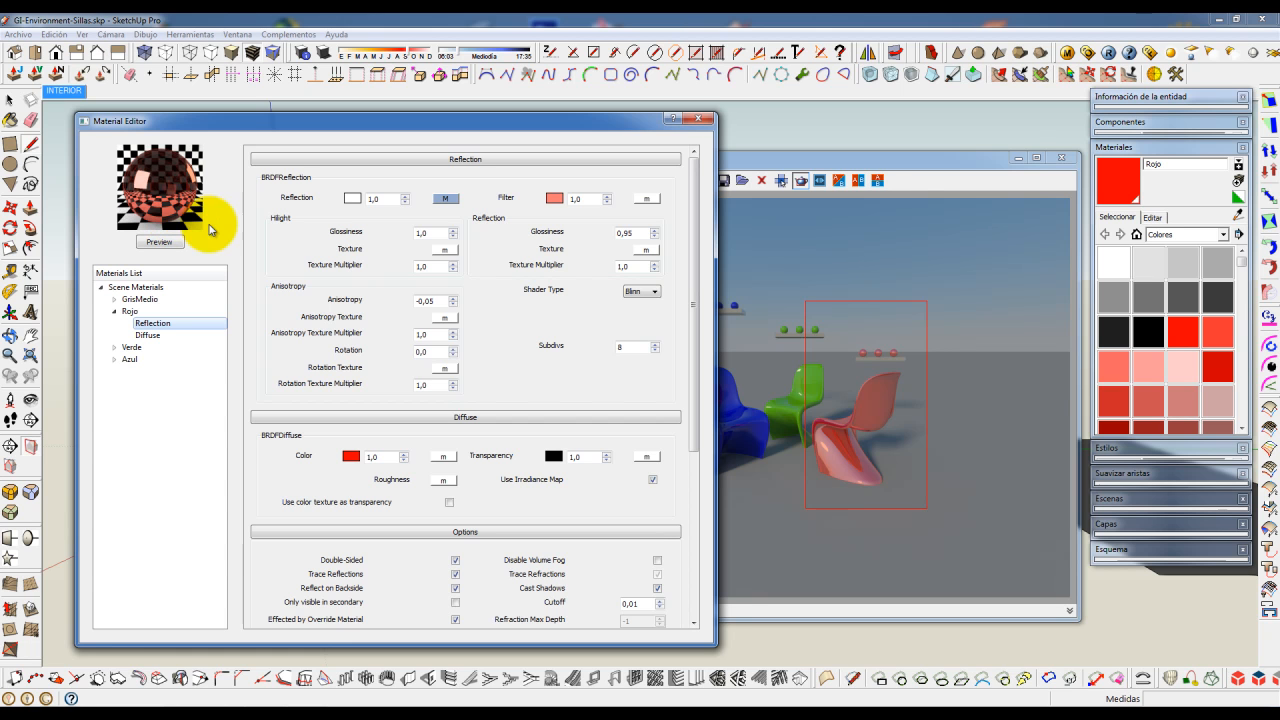
# - Set Rojo's reflection filter to a stronger red (Red 255, Green 65, Blue 52) and preview the reflection layer and the whole material
pyautogui.click(556, 199)
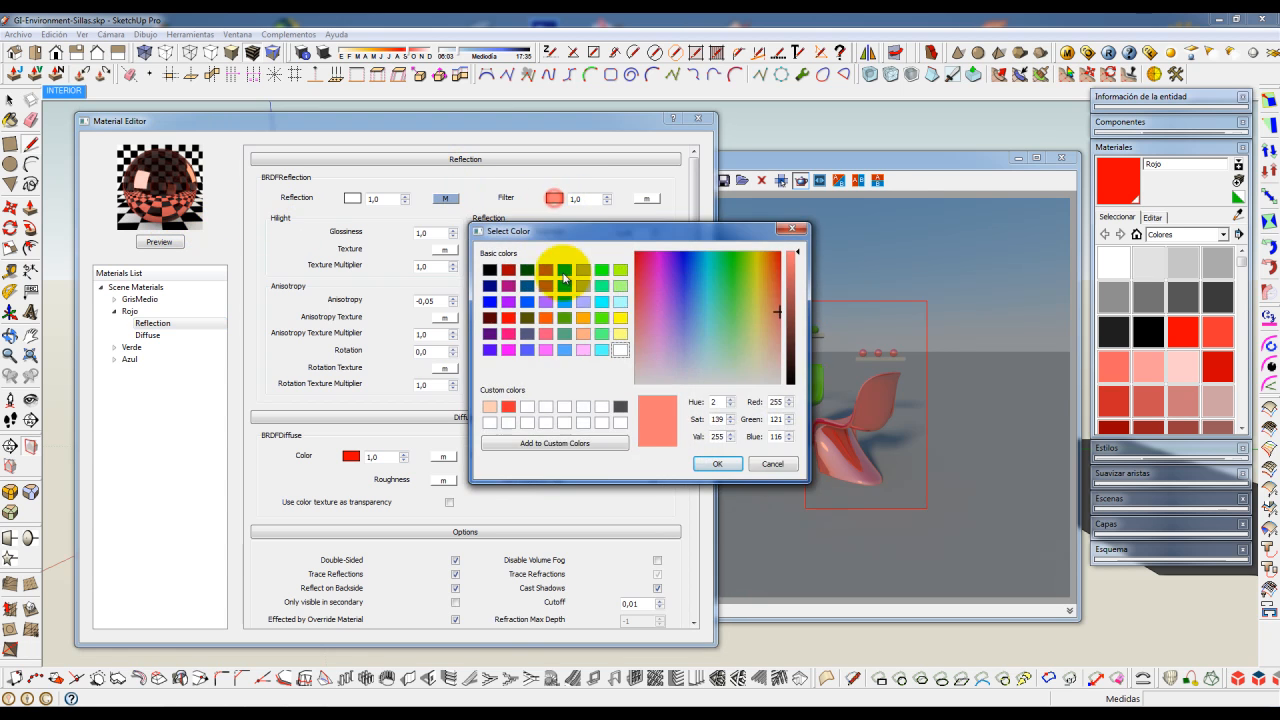
pyautogui.click(778, 284)
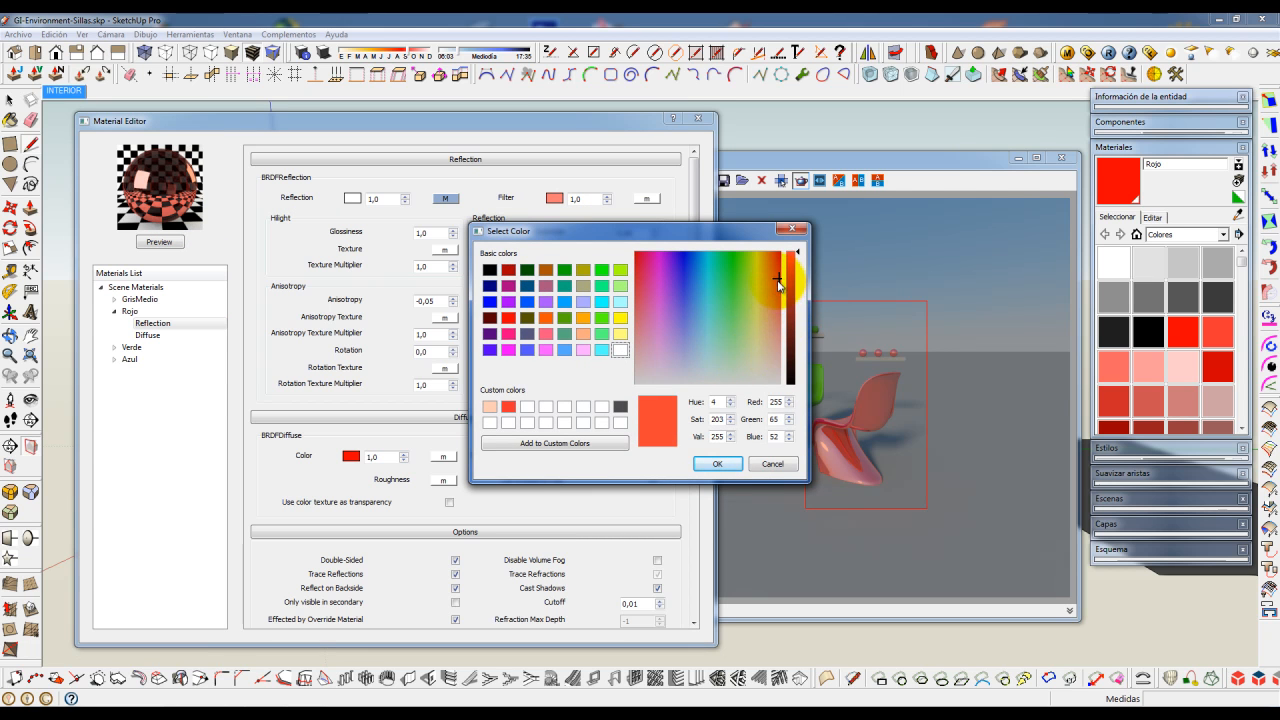
pyautogui.click(717, 463)
pyautogui.click(161, 243)
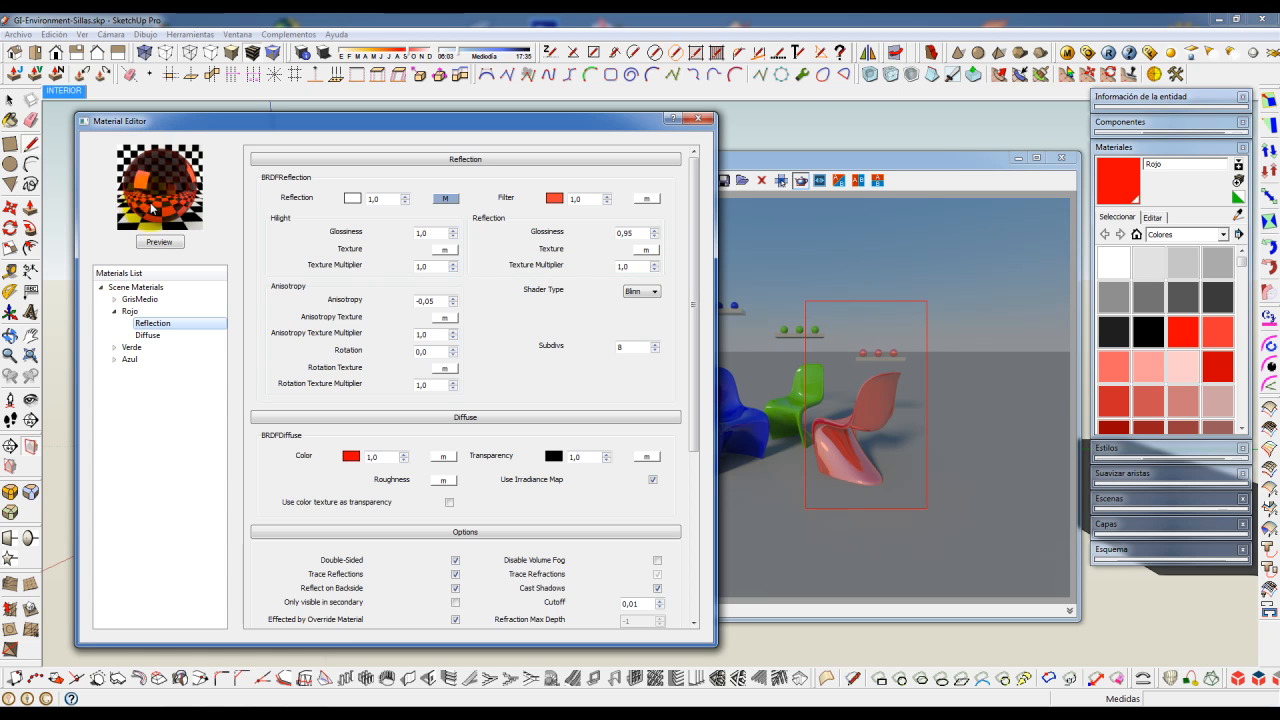
pyautogui.click(125, 313)
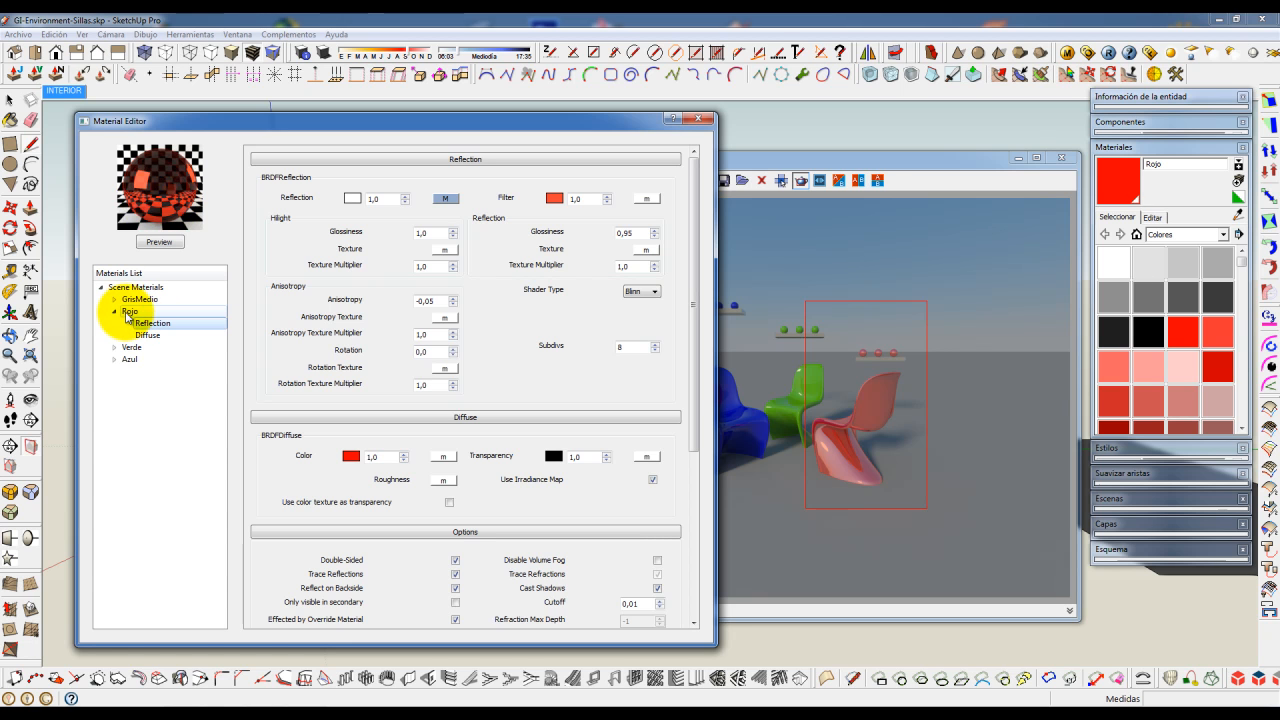
pyautogui.click(128, 313)
pyautogui.click(162, 242)
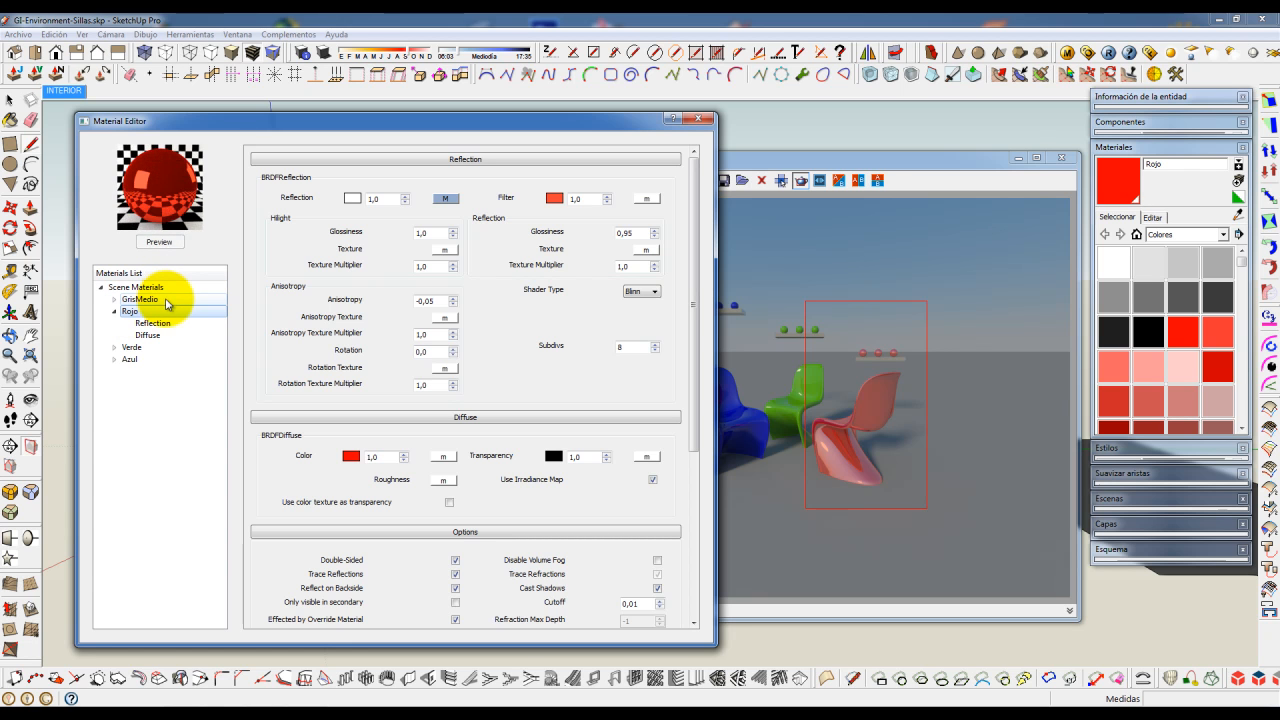
# - Set Rojo's reflection anisotropy to -0,1 and refresh the material preview
pyautogui.click(453, 299)
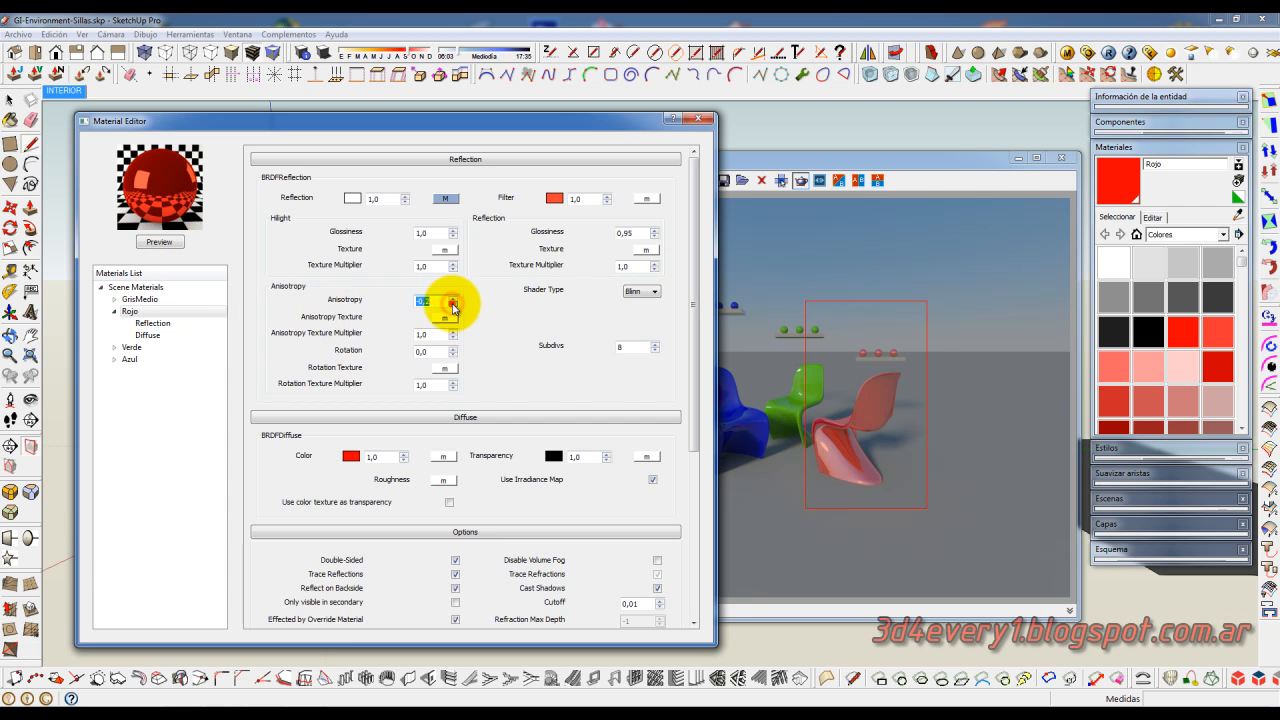
pyautogui.click(453, 300)
pyautogui.click(454, 300)
pyautogui.write('-0,1')
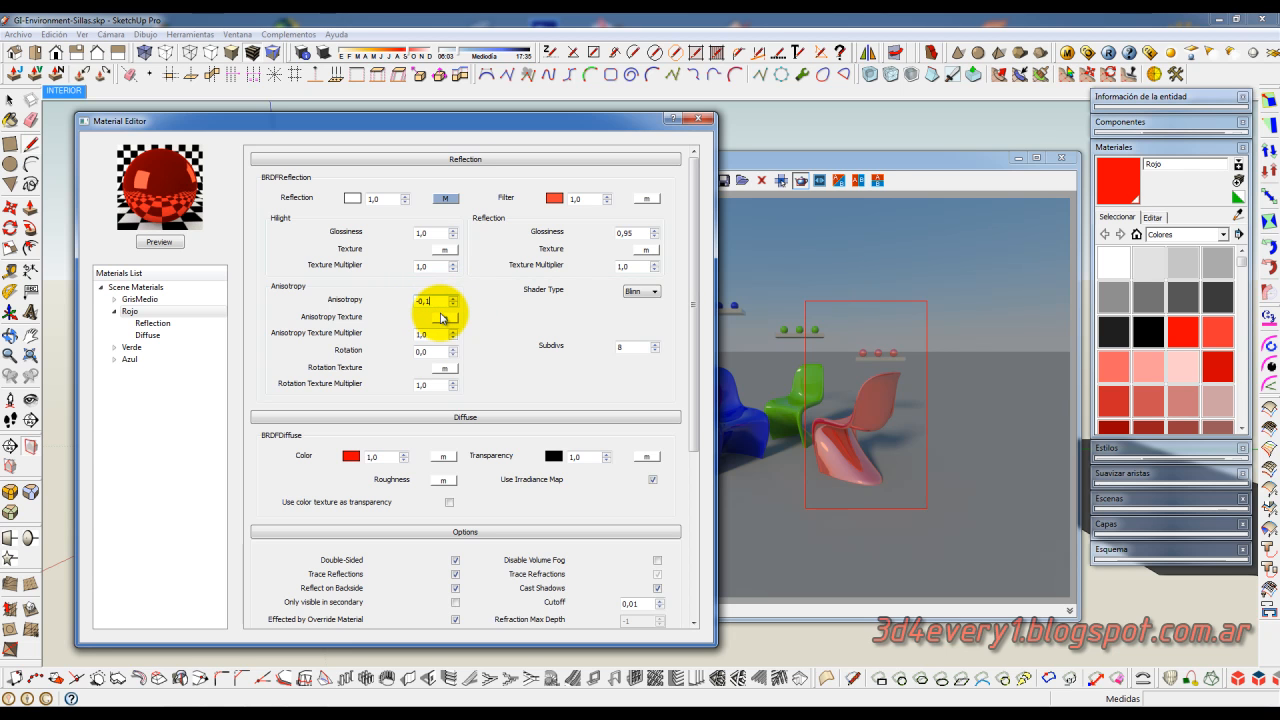
pyautogui.click(164, 242)
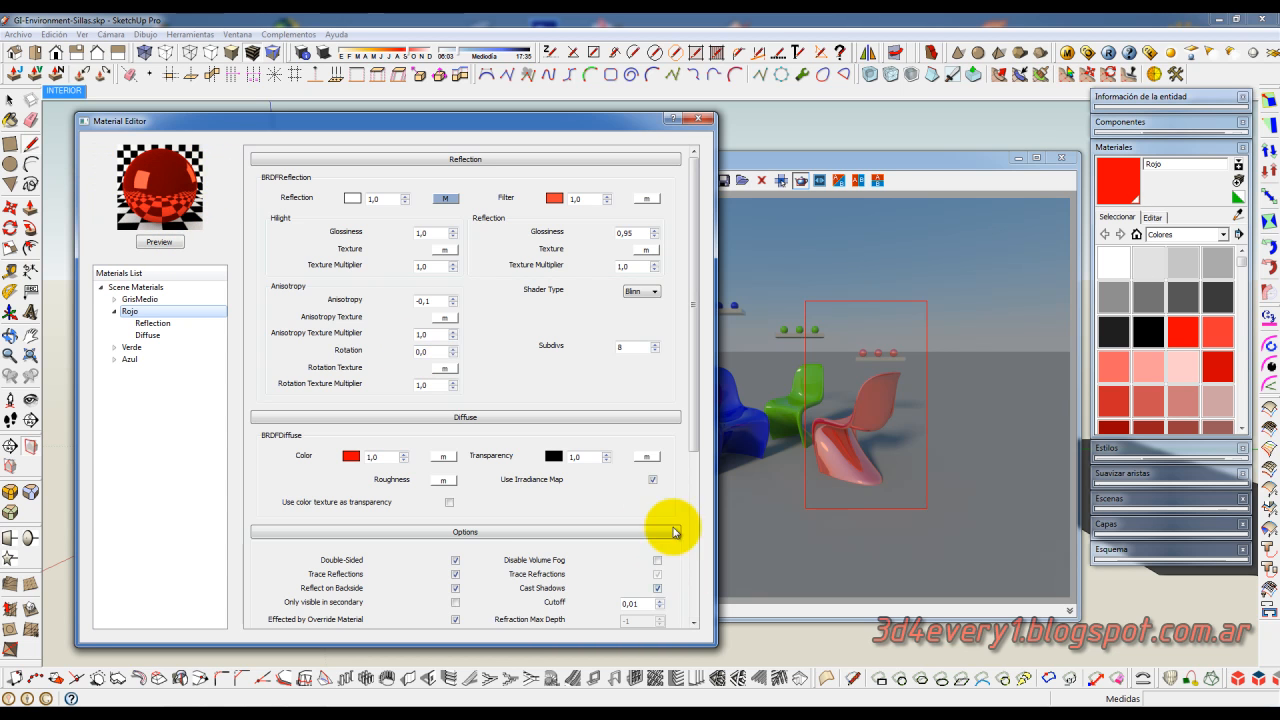
# - Set Rojo's reflection subdivisions to 32 and its reflection glossiness to 0,85, and refresh the preview
pyautogui.doubleClick(632, 347)
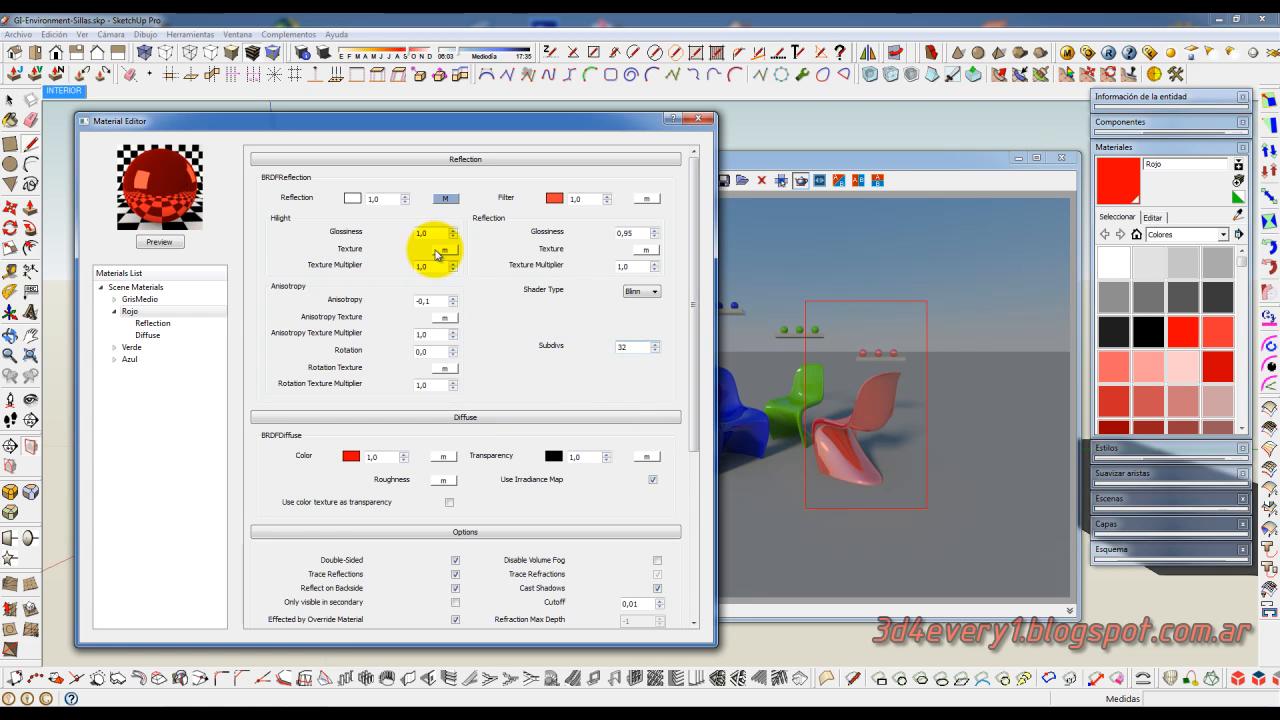
pyautogui.click(656, 237)
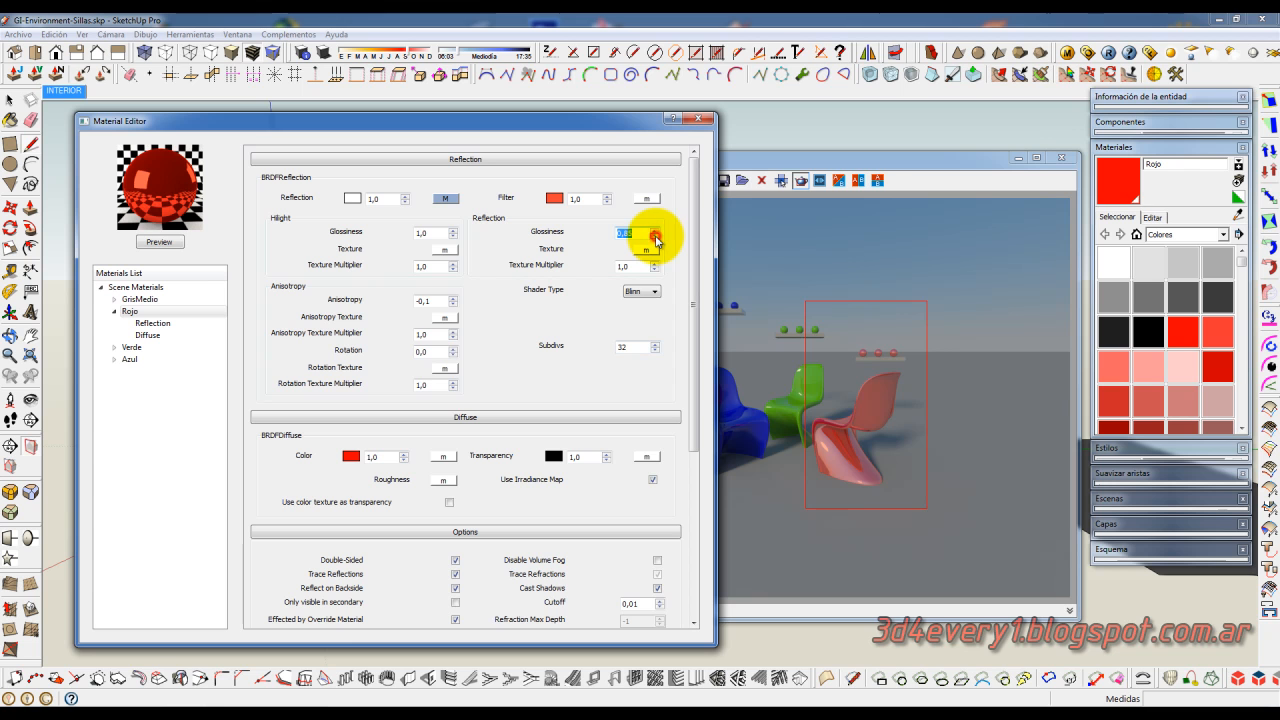
pyautogui.click(159, 241)
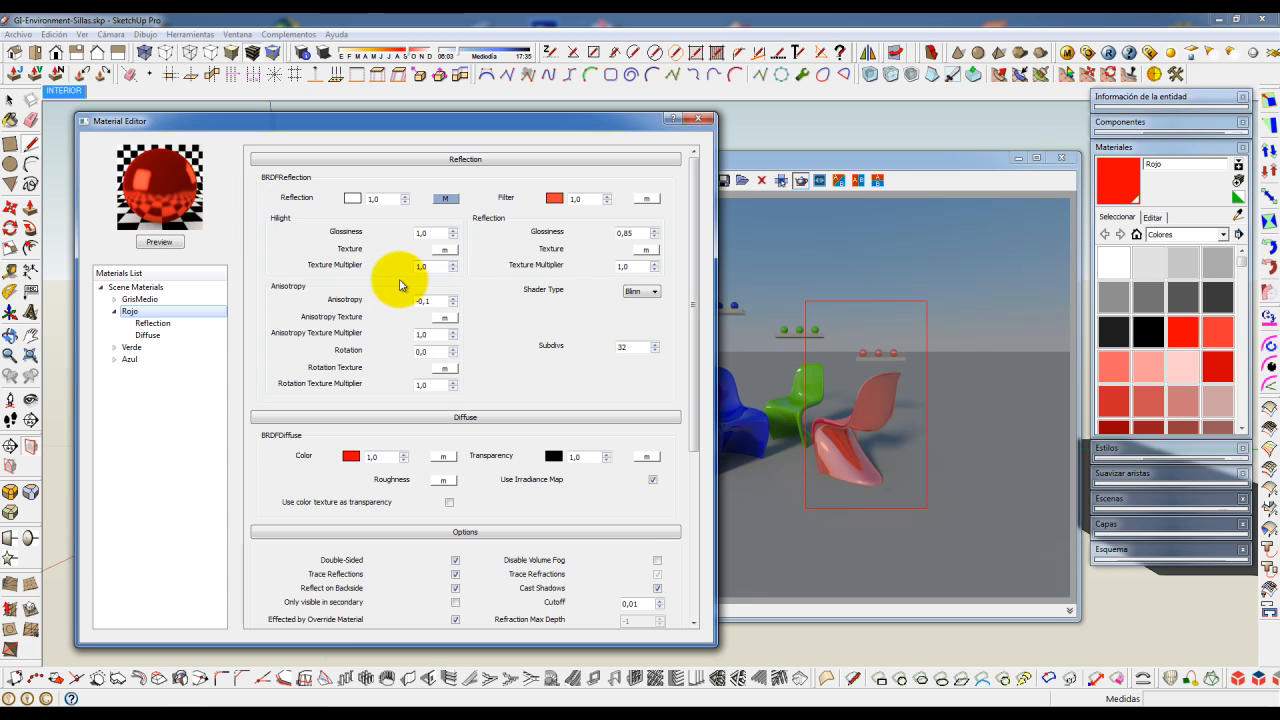
# - Preview Rojo with a positive anisotropy of 0,1 and with a strong one of 0,9
pyautogui.click(418, 299)
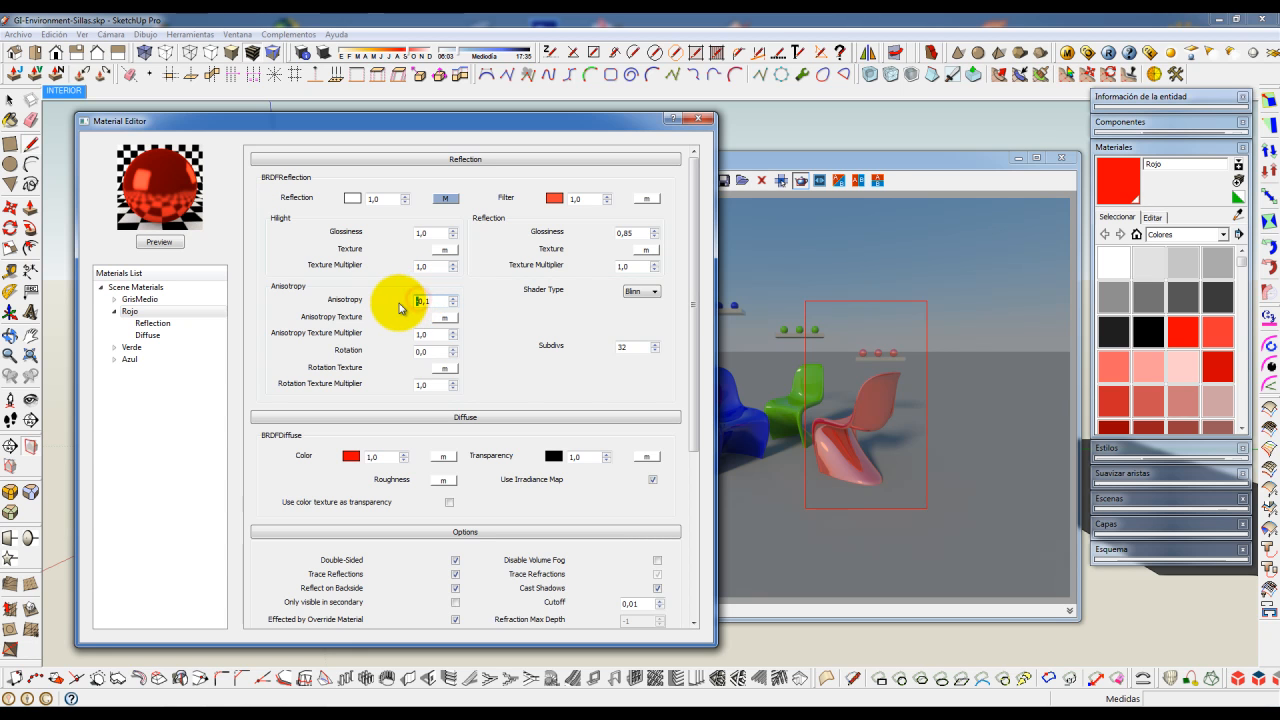
pyautogui.click(159, 243)
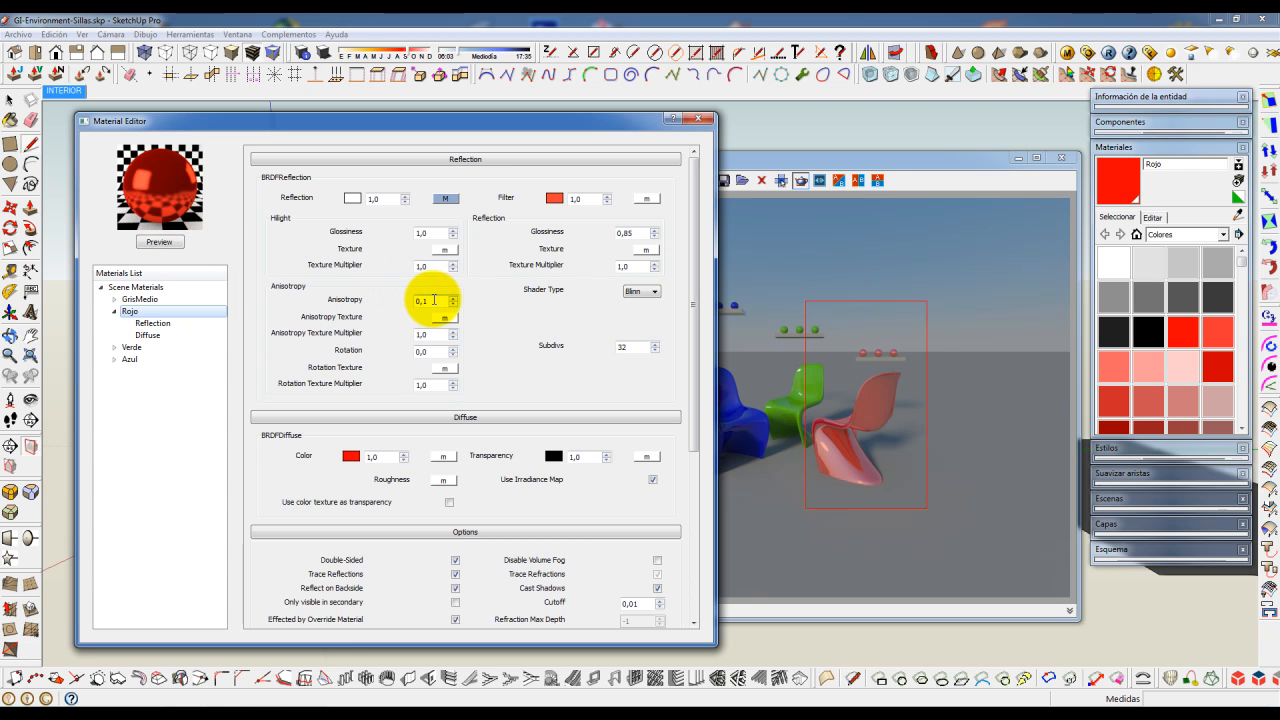
pyautogui.moveTo(433, 300); pyautogui.dragTo(422, 300)
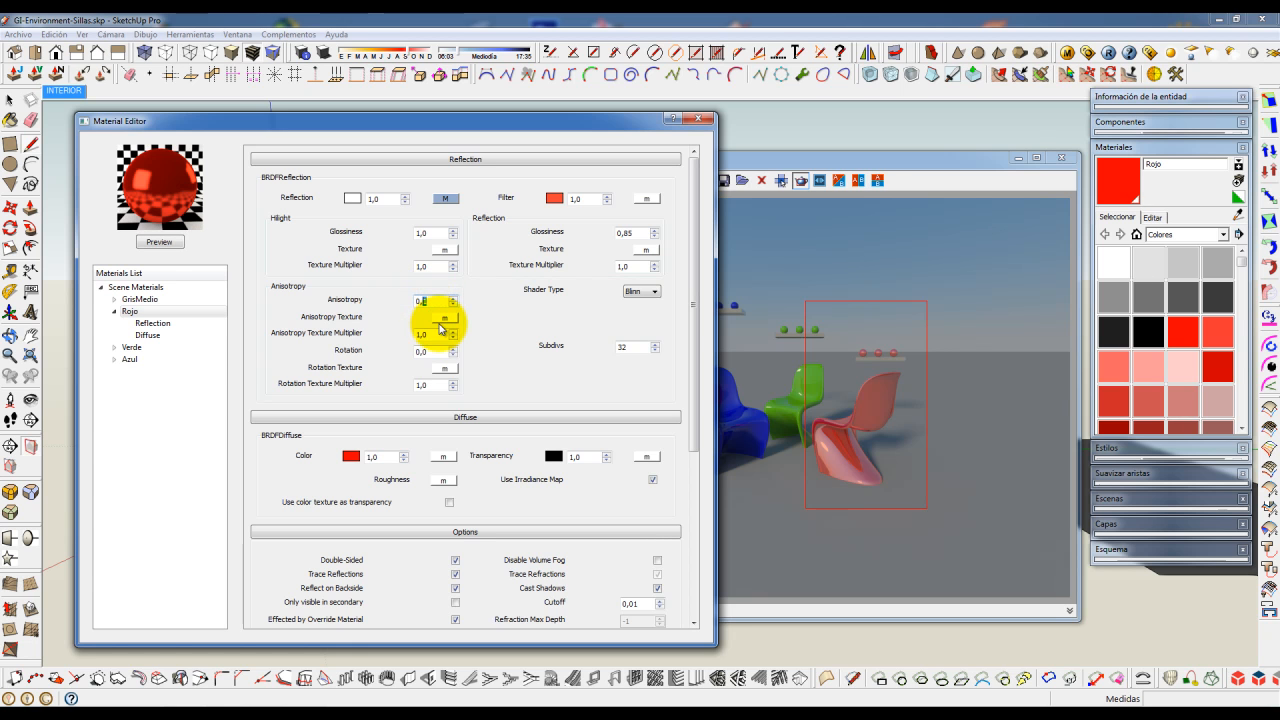
pyautogui.write('9')
pyautogui.click(155, 242)
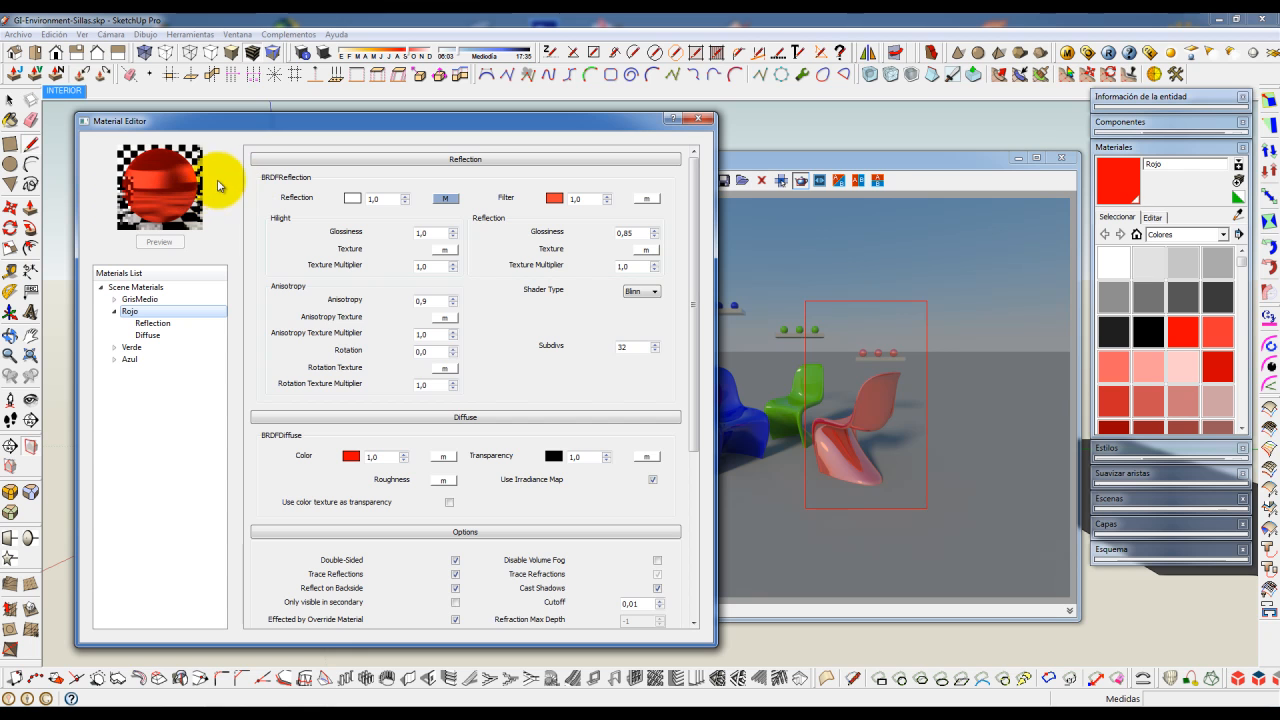
pyautogui.click(338, 319)
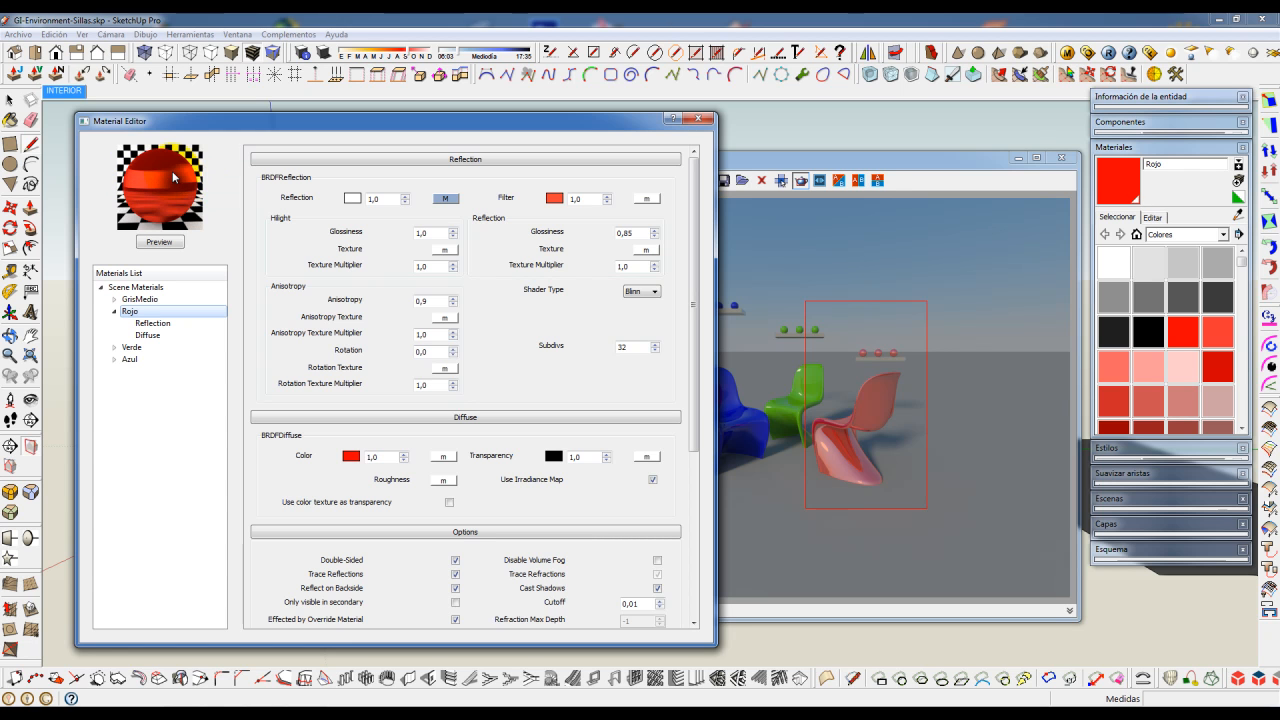
pyautogui.click(159, 241)
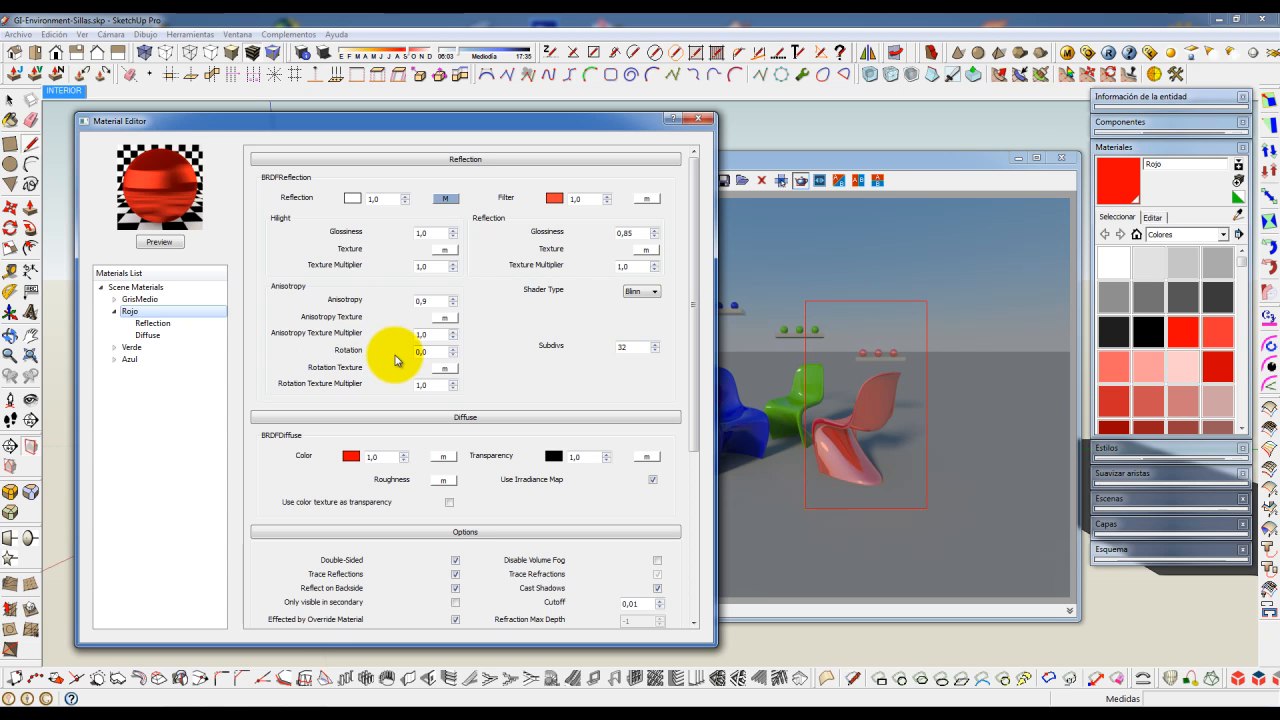
# - Raise Rojo's anisotropy rotation to 0,35 and preview the rotated reflection
pyautogui.doubleClick(452, 351)
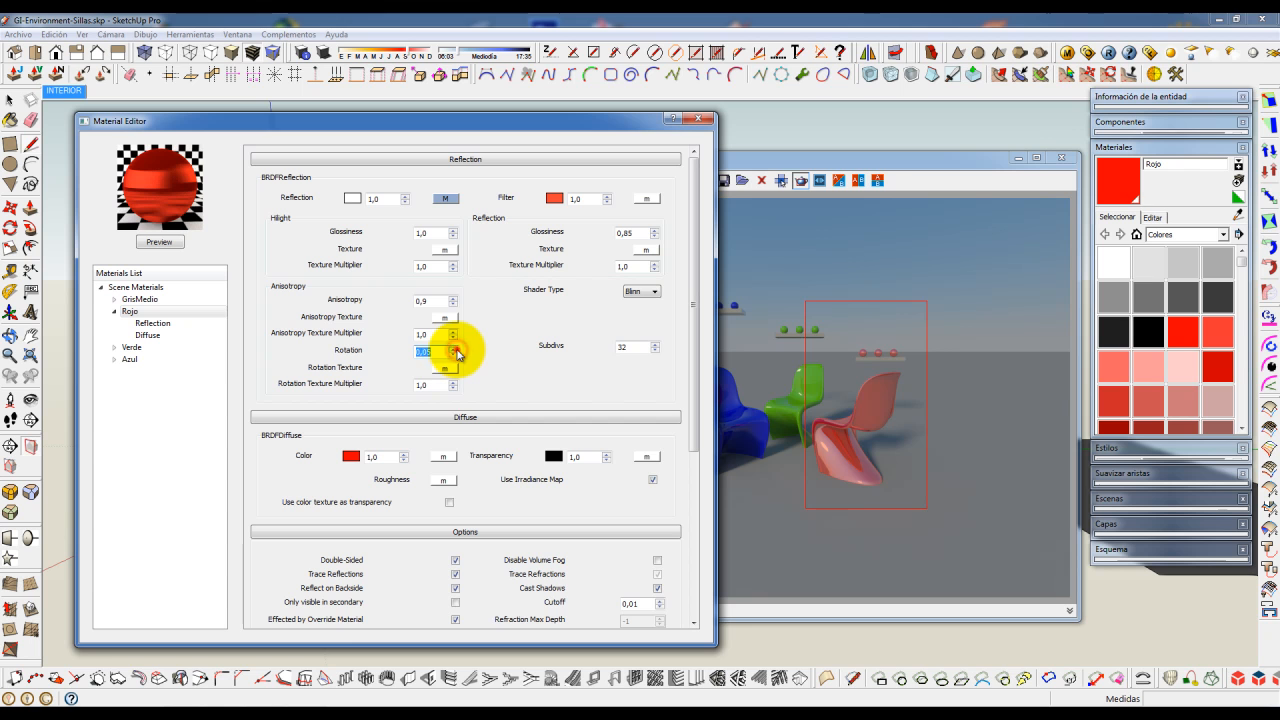
pyautogui.click(456, 350)
pyautogui.click(456, 350)
pyautogui.click(456, 349)
pyautogui.click(179, 243)
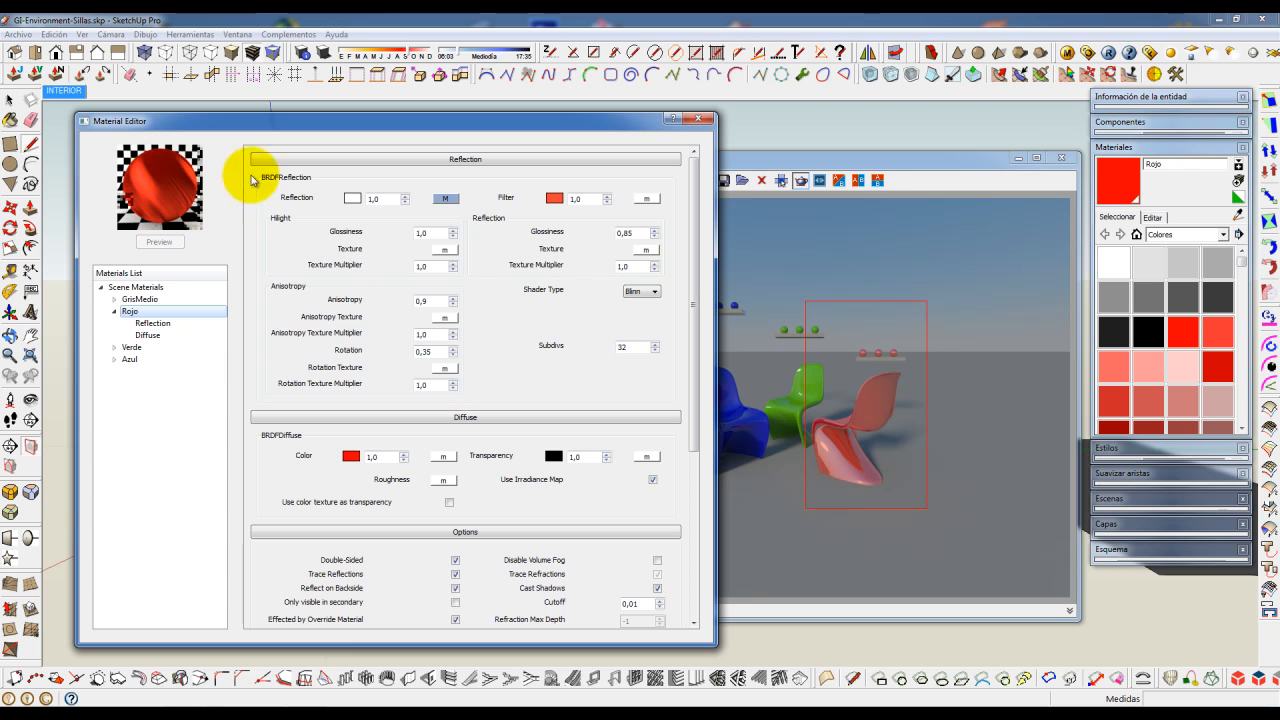
# - Return Rojo's anisotropy rotation to 0,0, set its anisotropy to -0,9 and refresh the material preview
pyautogui.click(454, 356)
pyautogui.click(454, 356)
pyautogui.click(454, 356)
pyautogui.click(454, 356)
pyautogui.click(455, 357)
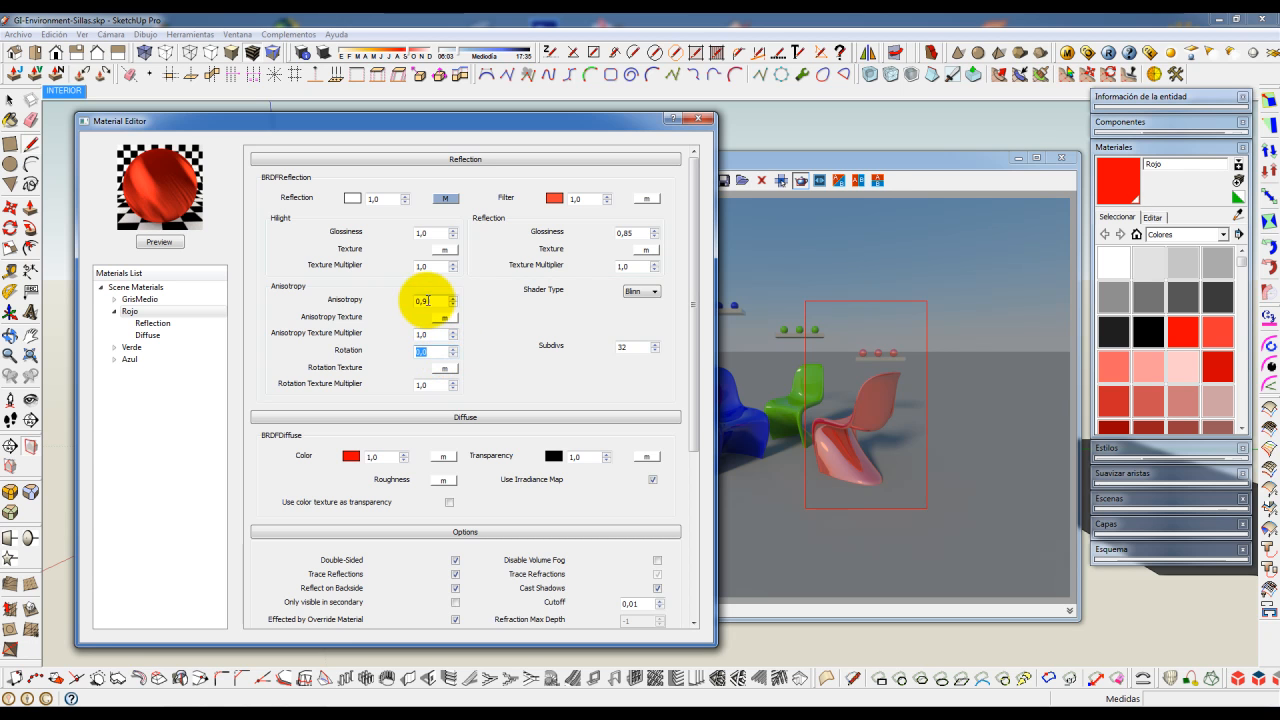
pyautogui.click(417, 299)
pyautogui.doubleClick(417, 299)
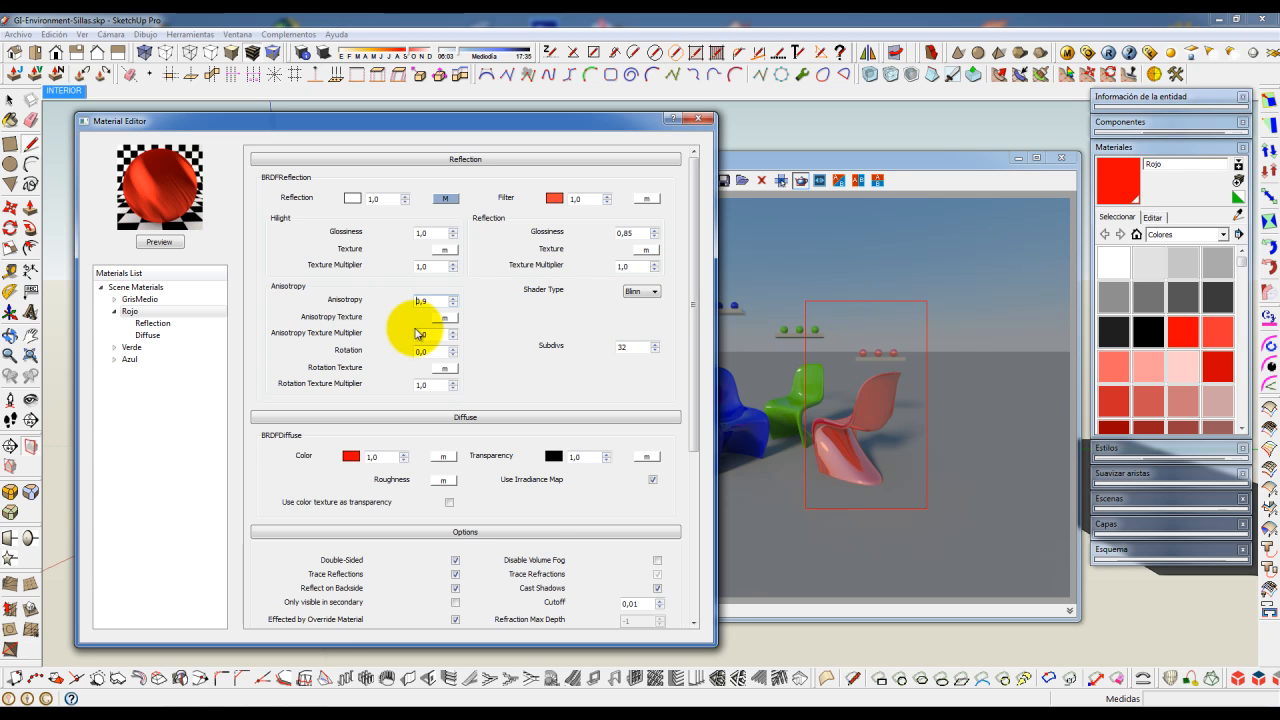
pyautogui.write('-0,9')
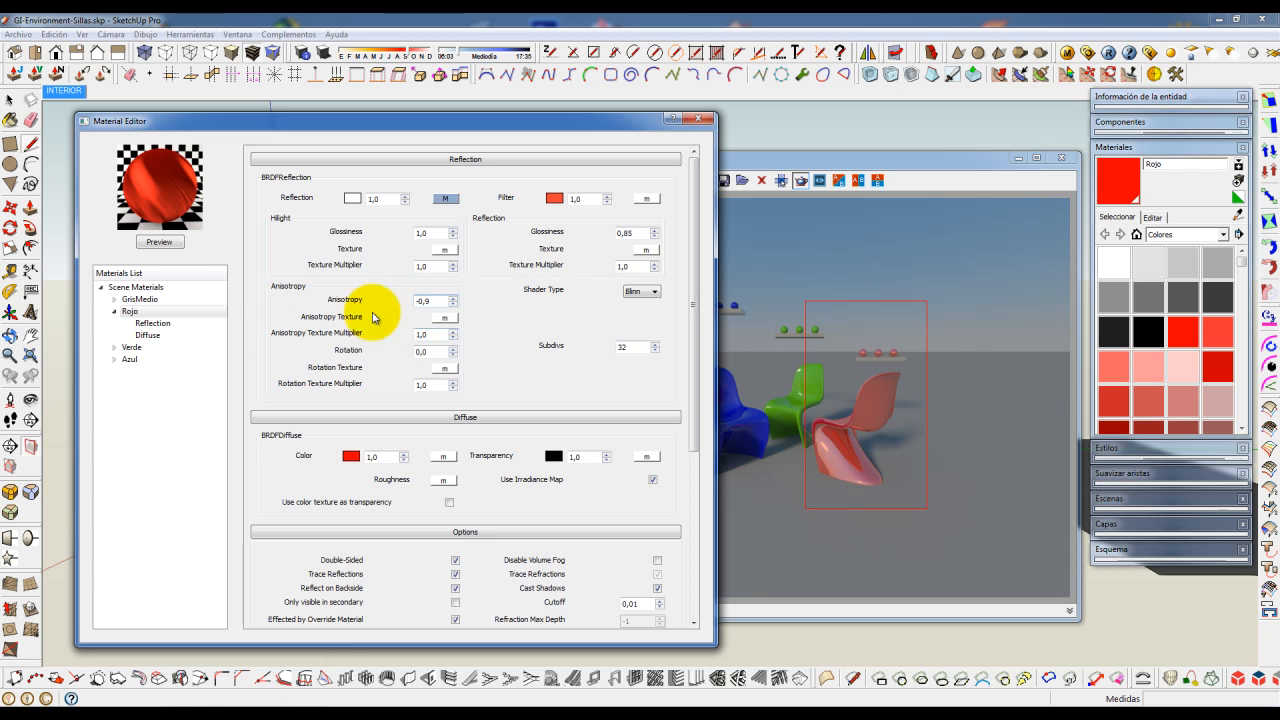
pyautogui.click(158, 241)
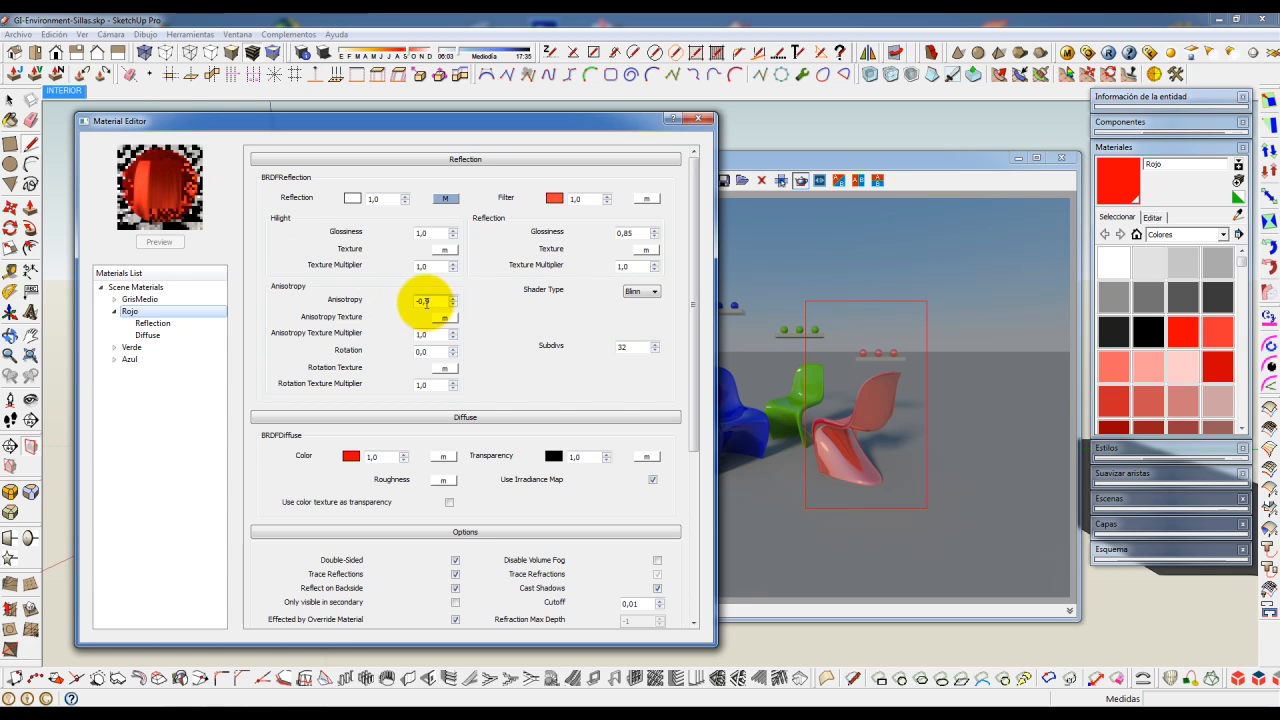
pyautogui.click(157, 238)
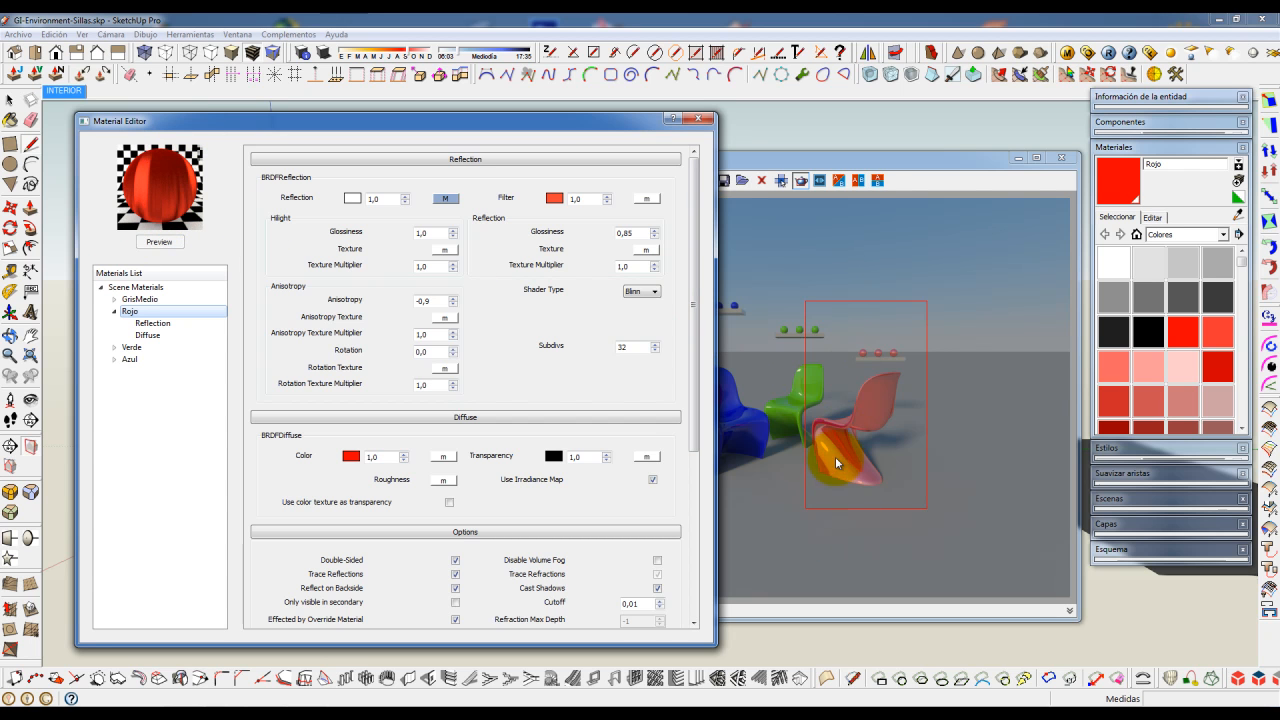
# - Render the red chair's region again with the anisotropic Rojo material
pyautogui.click(1108, 52)
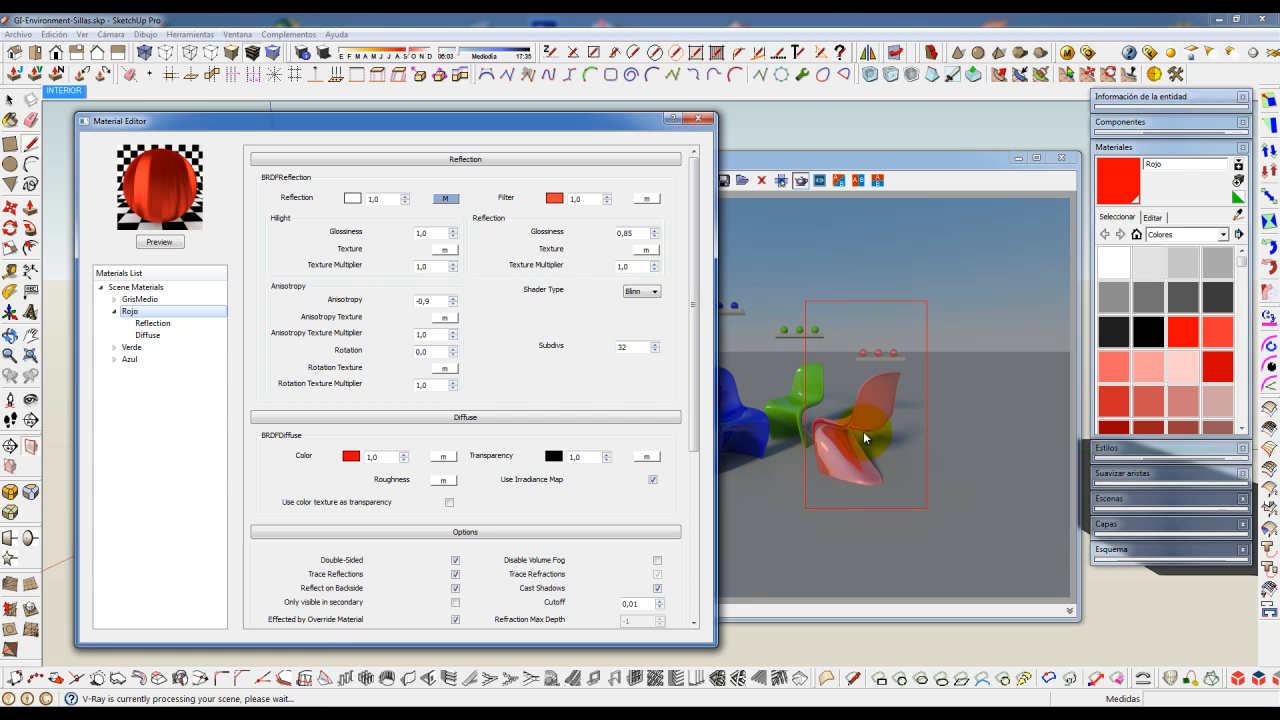
pyautogui.click(657, 348)
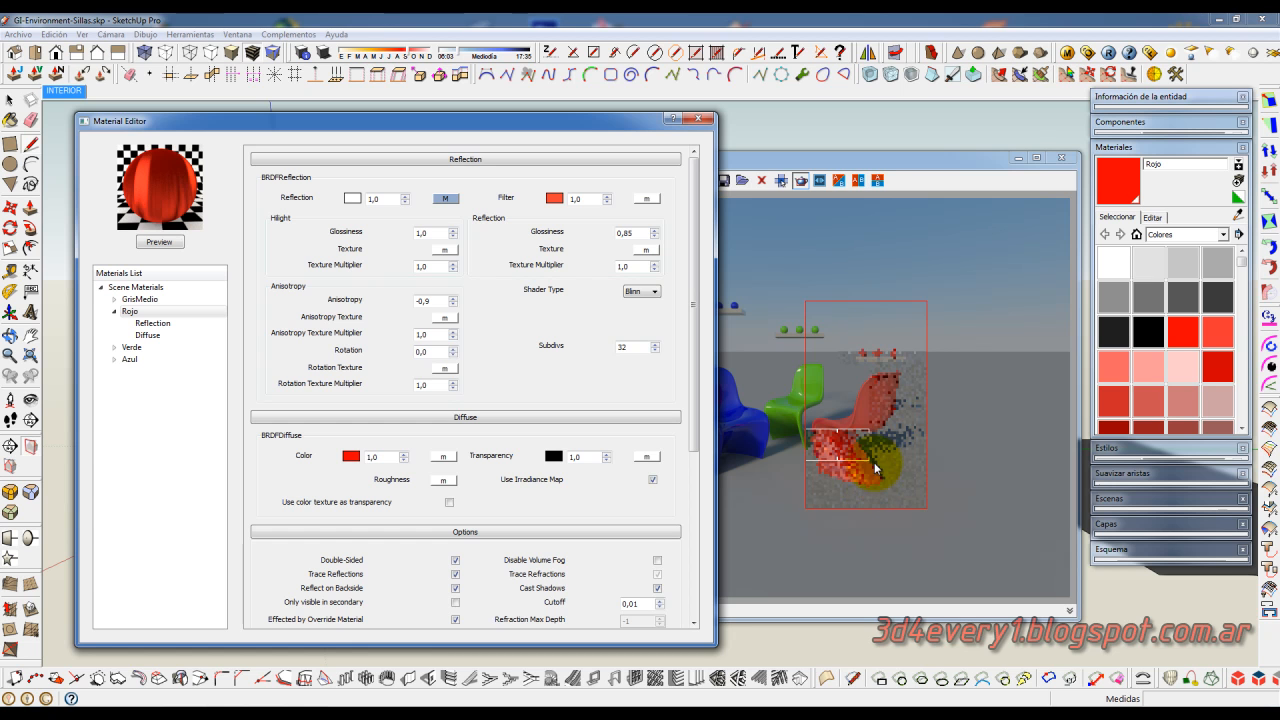
pyautogui.moveTo(878, 378); pyautogui.dragTo(810, 467)
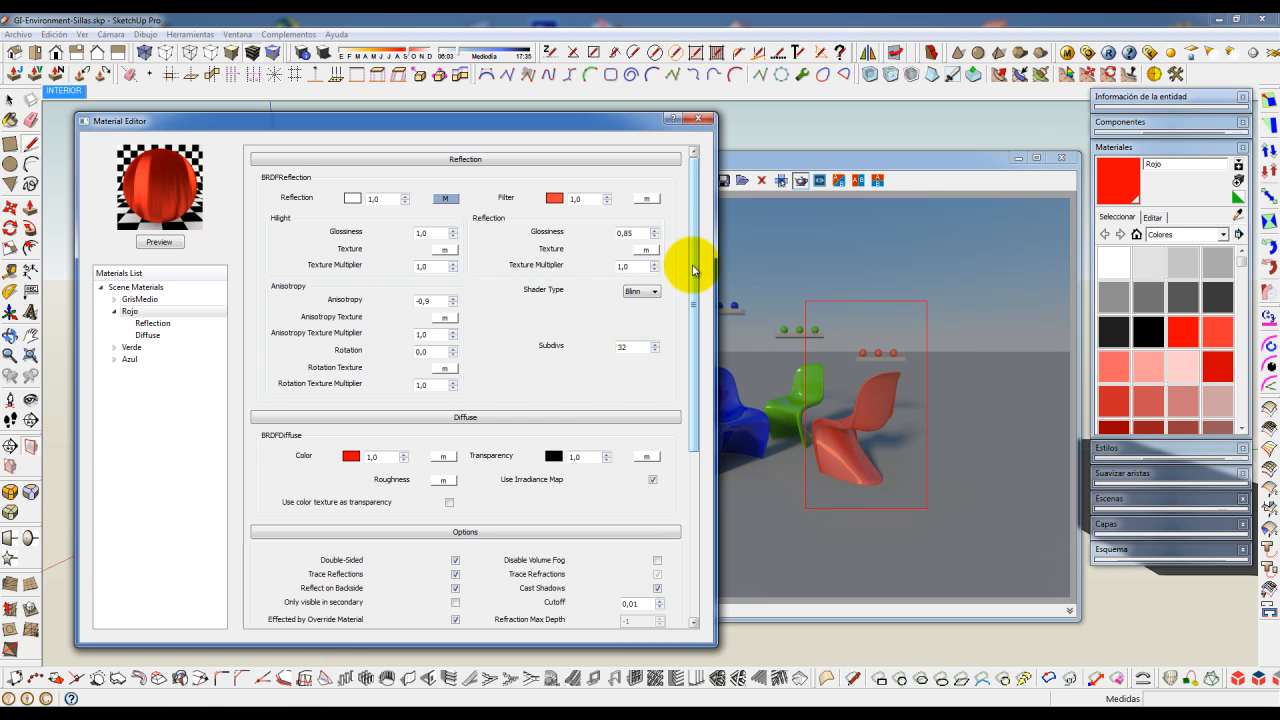
pyautogui.moveTo(696, 270); pyautogui.dragTo(694, 257)
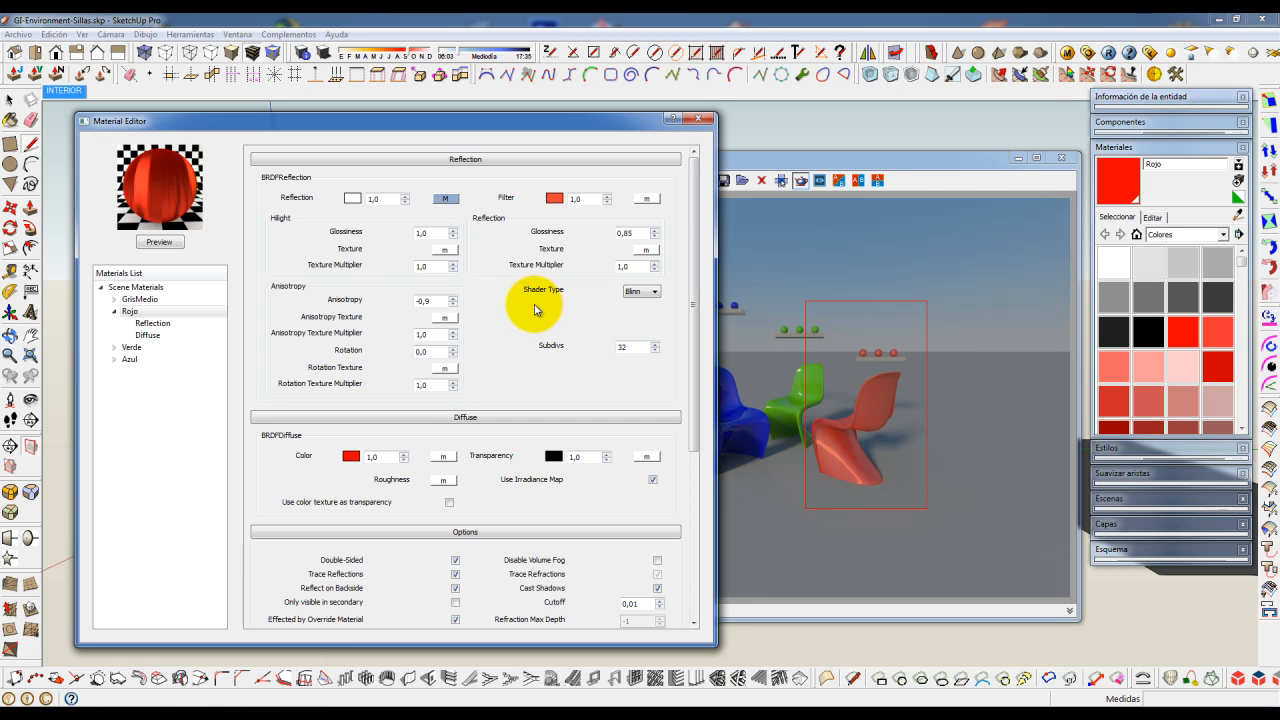
pyautogui.moveTo(691, 194)
pyautogui.mouseDown()
pyautogui.moveTo(686, 349)
pyautogui.moveTo(714, 200)
pyautogui.moveTo(694, 177)
pyautogui.mouseUp()
pyautogui.moveTo(589, 126); pyautogui.dragTo(574, 127)
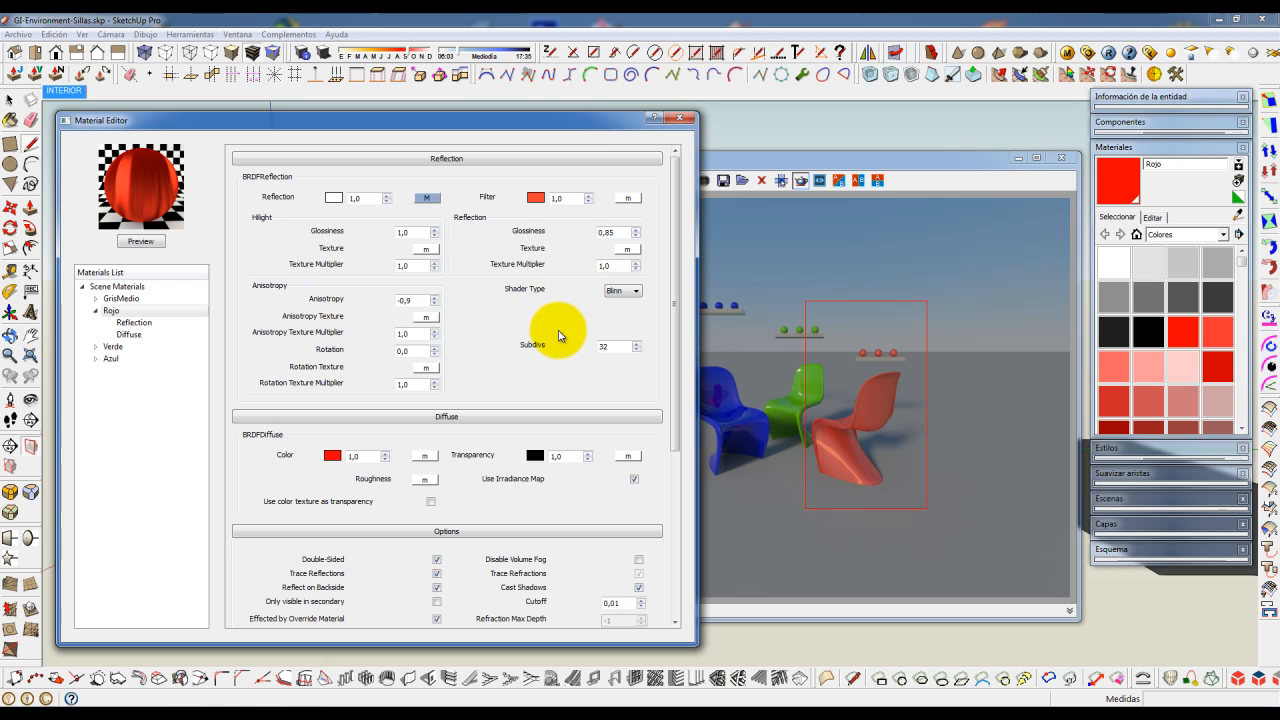
pyautogui.moveTo(581, 125); pyautogui.dragTo(581, 126)
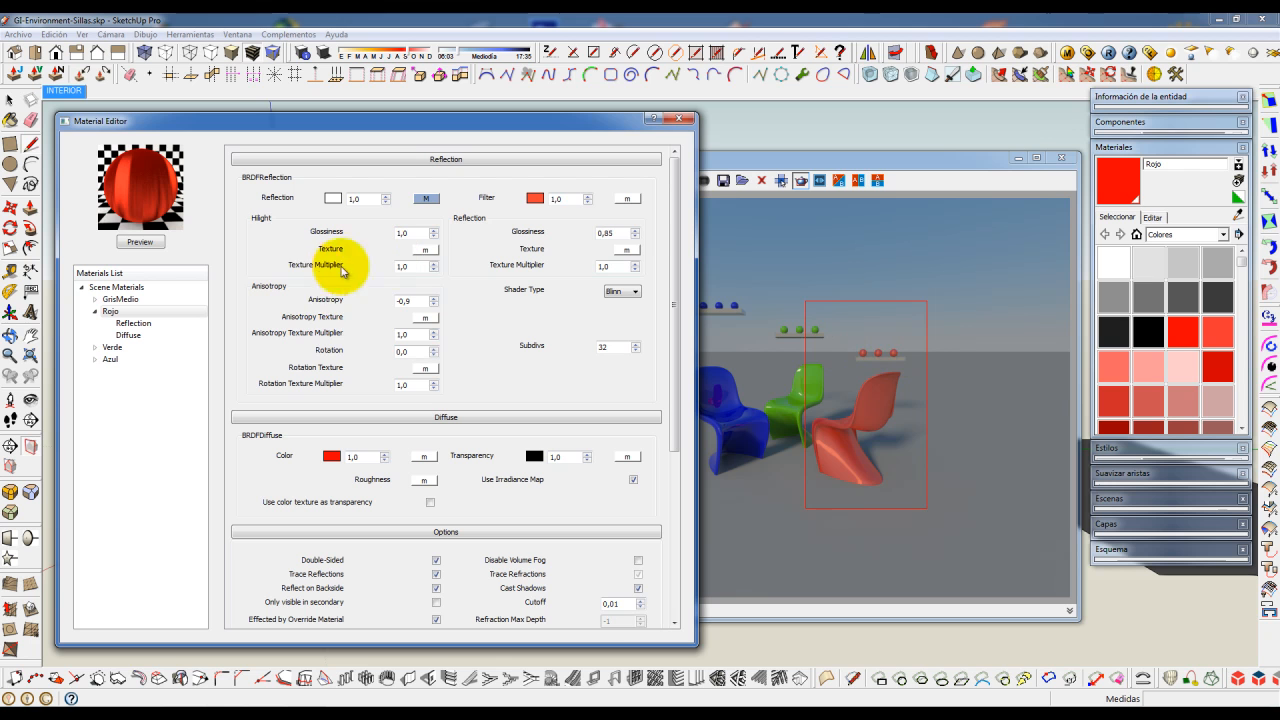
pyautogui.doubleClick(606, 233)
pyautogui.write('0,86')
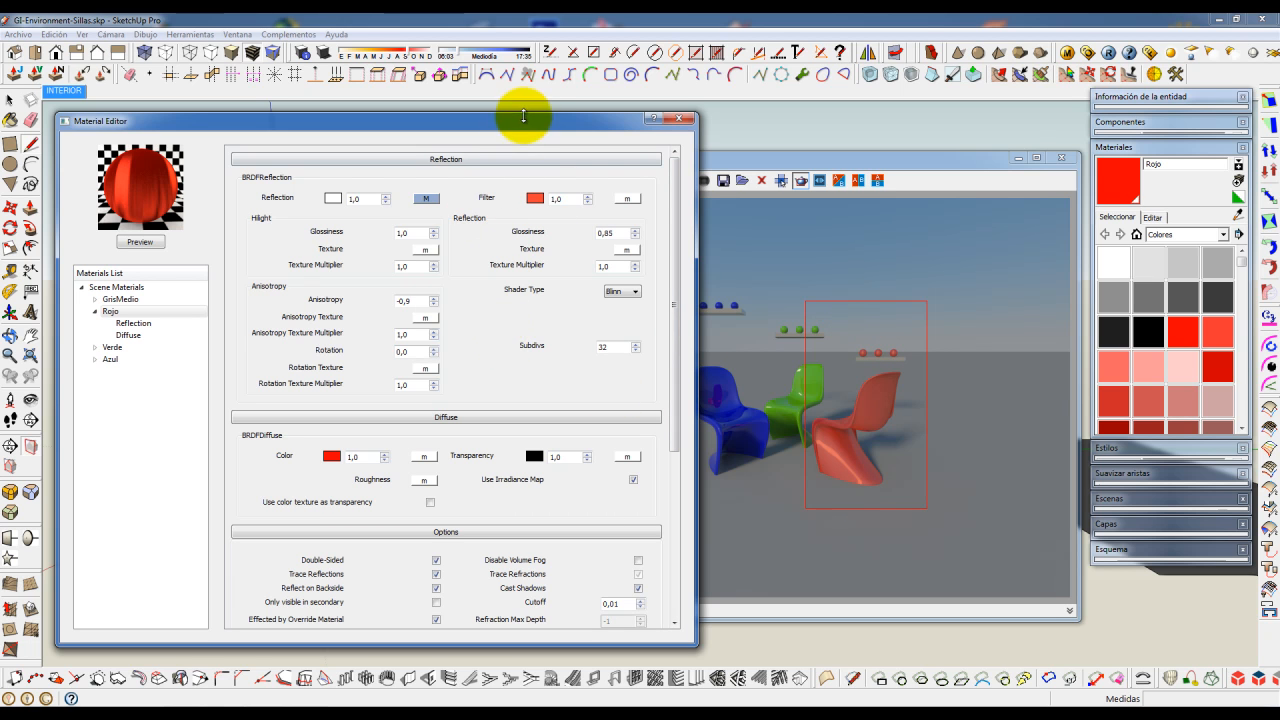
pyautogui.moveTo(524, 122); pyautogui.dragTo(563, 117)
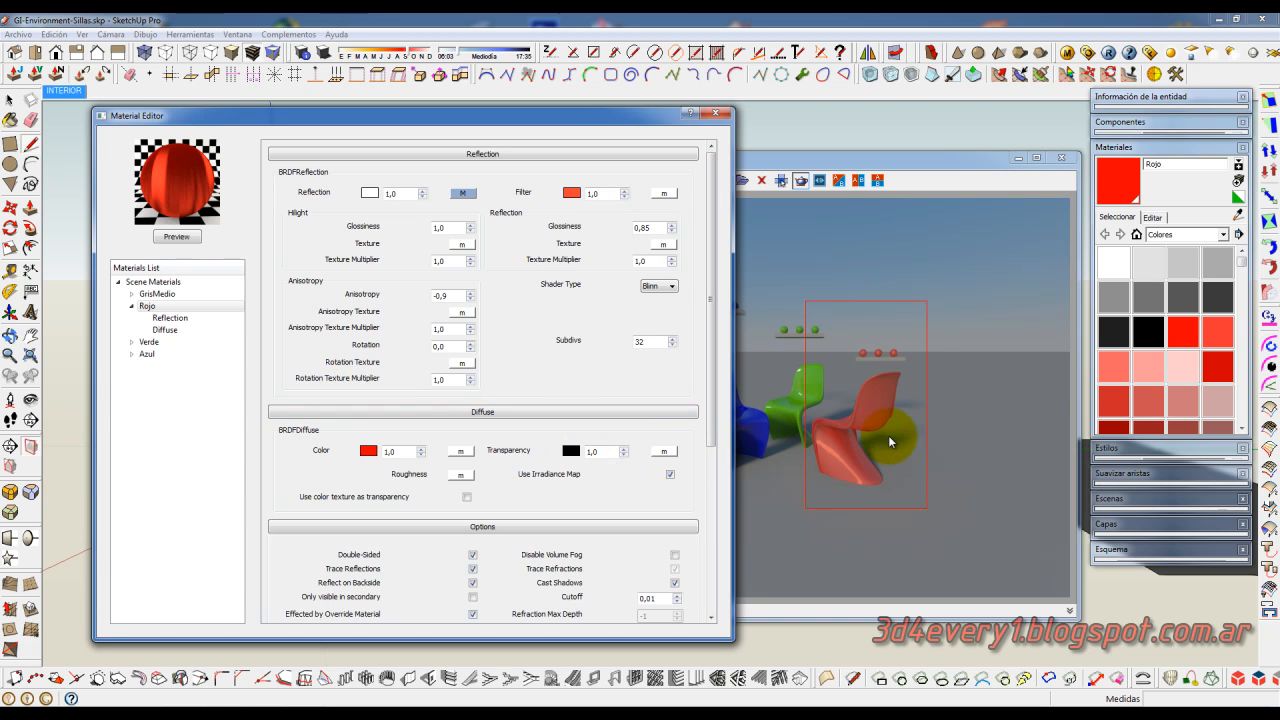
# - Examine the reflection glossiness and subdivisions settings of the Rojo material, comparing how the two relate
pyautogui.doubleClick(660, 228)
pyautogui.click(653, 339)
pyautogui.moveTo(653, 338); pyautogui.dragTo(509, 334)
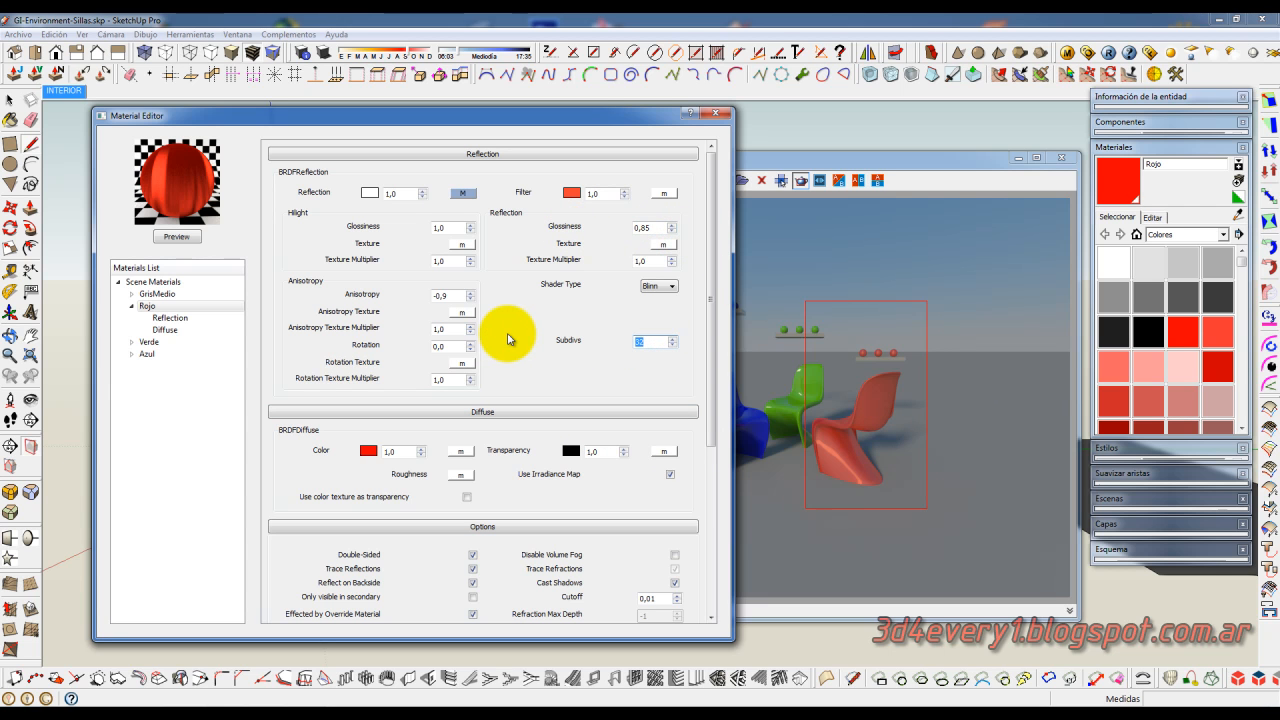
pyautogui.moveTo(657, 228); pyautogui.dragTo(576, 235)
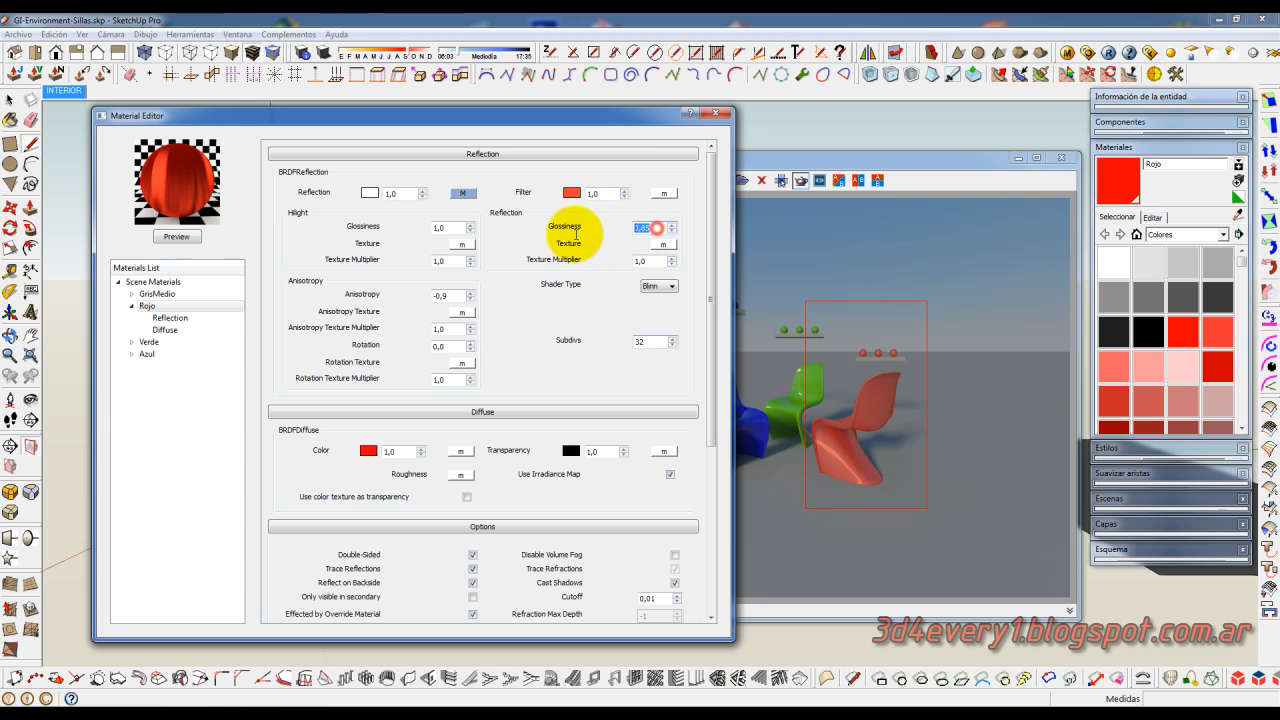
pyautogui.moveTo(657, 342); pyautogui.dragTo(570, 344)
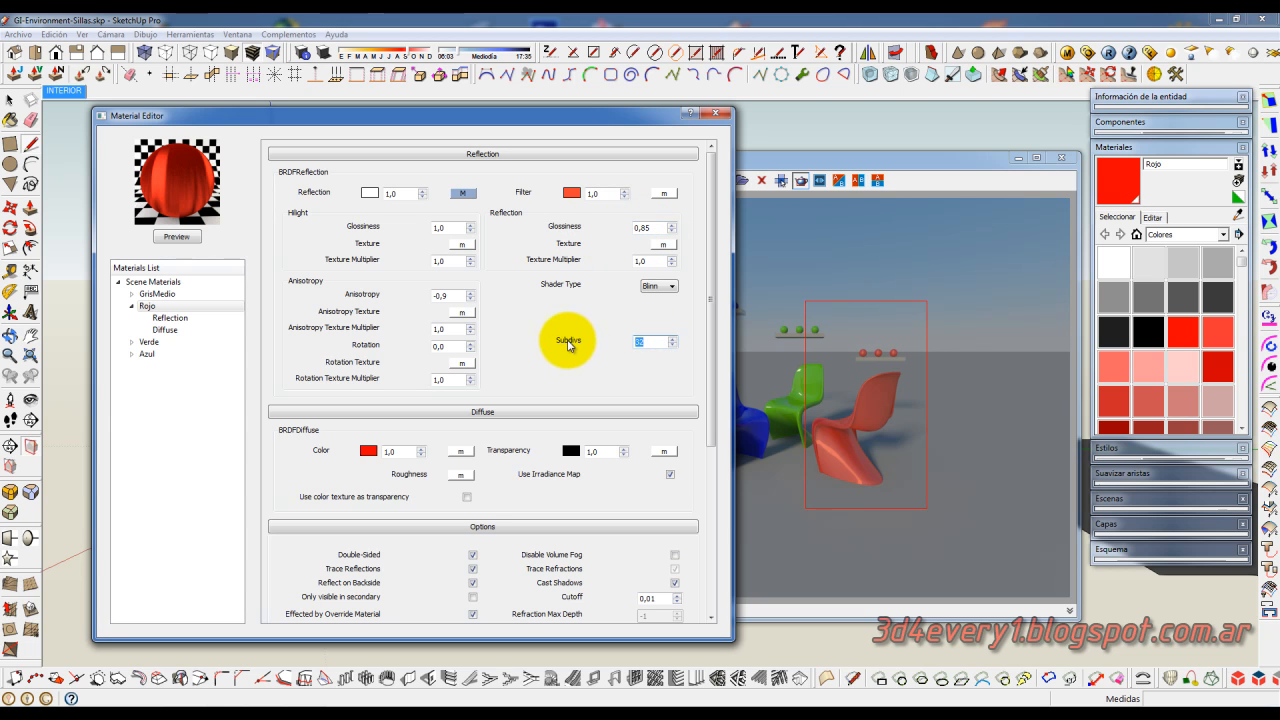
pyautogui.moveTo(655, 228); pyautogui.dragTo(556, 234)
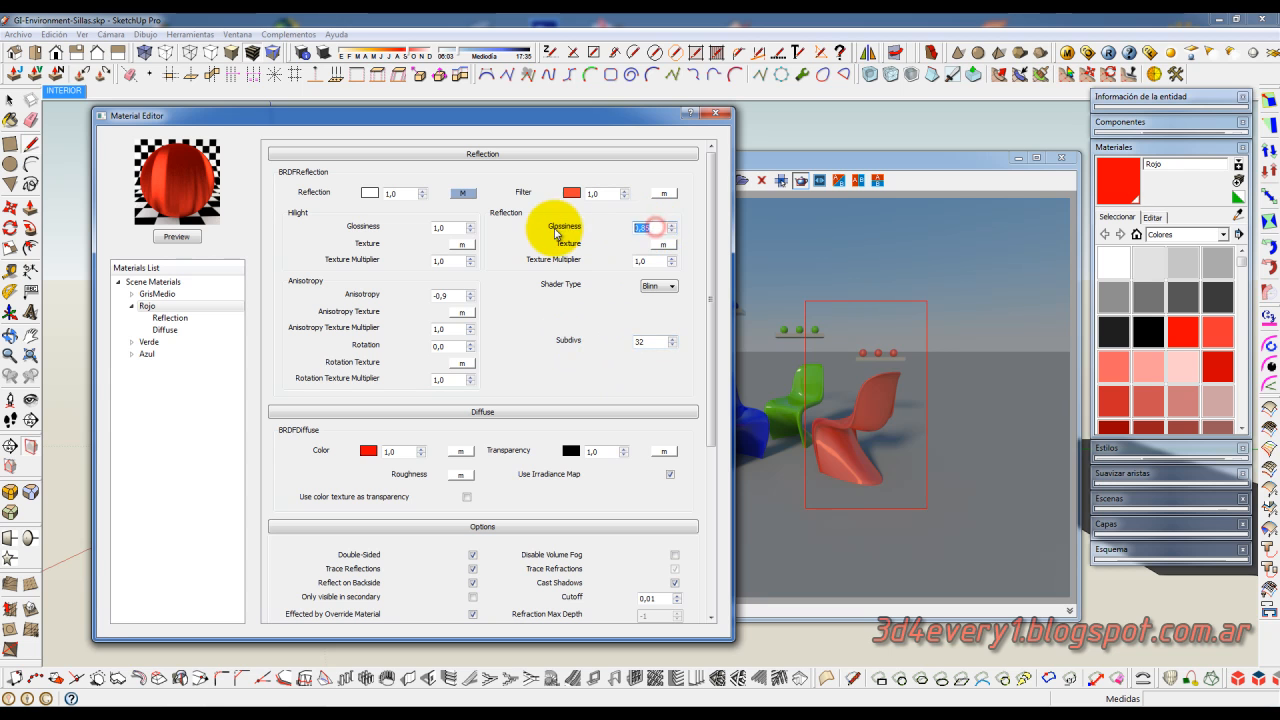
pyautogui.moveTo(651, 342); pyautogui.dragTo(521, 340)
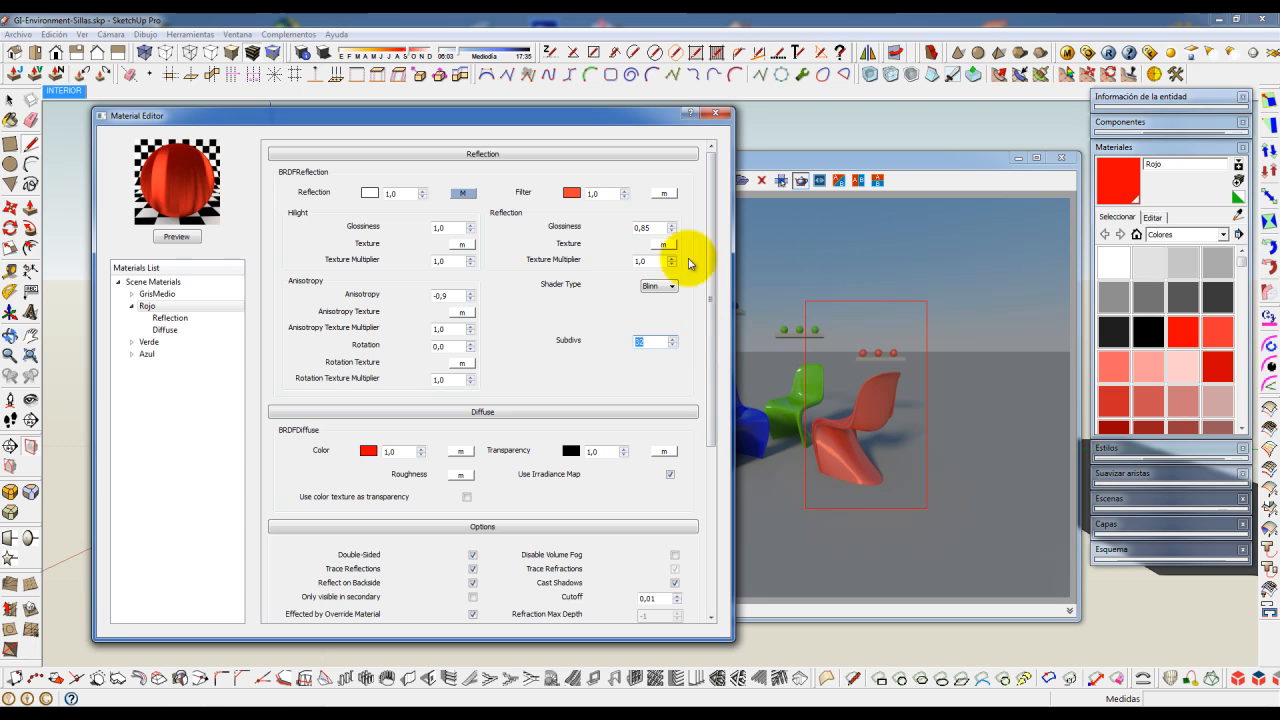
pyautogui.click(647, 342)
pyautogui.moveTo(621, 346); pyautogui.dragTo(571, 343)
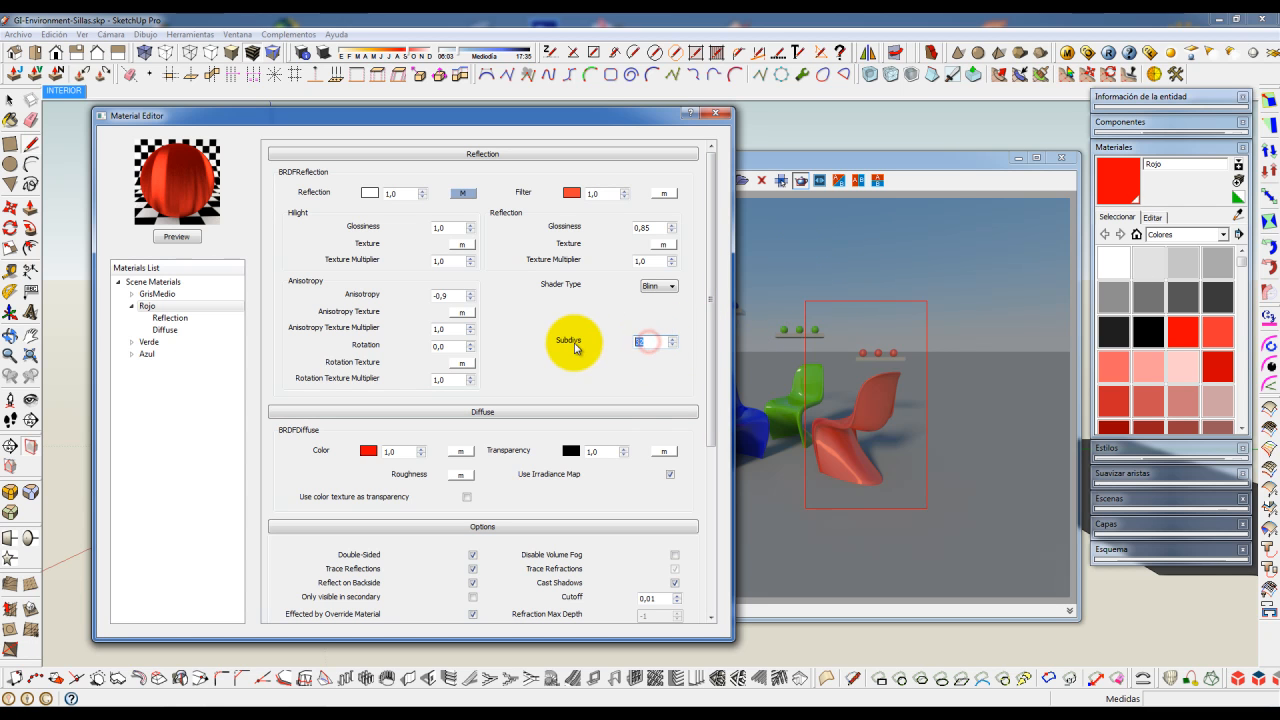
pyautogui.moveTo(654, 341); pyautogui.dragTo(600, 349)
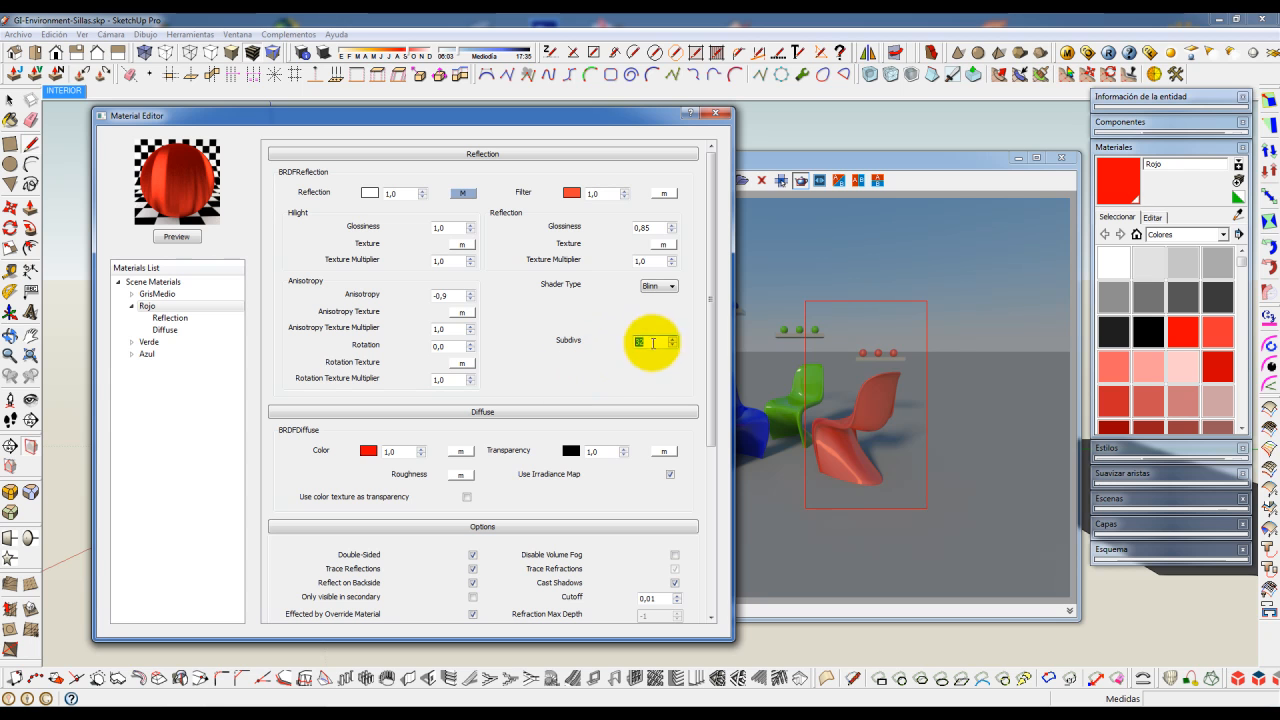
pyautogui.moveTo(650, 342); pyautogui.dragTo(600, 354)
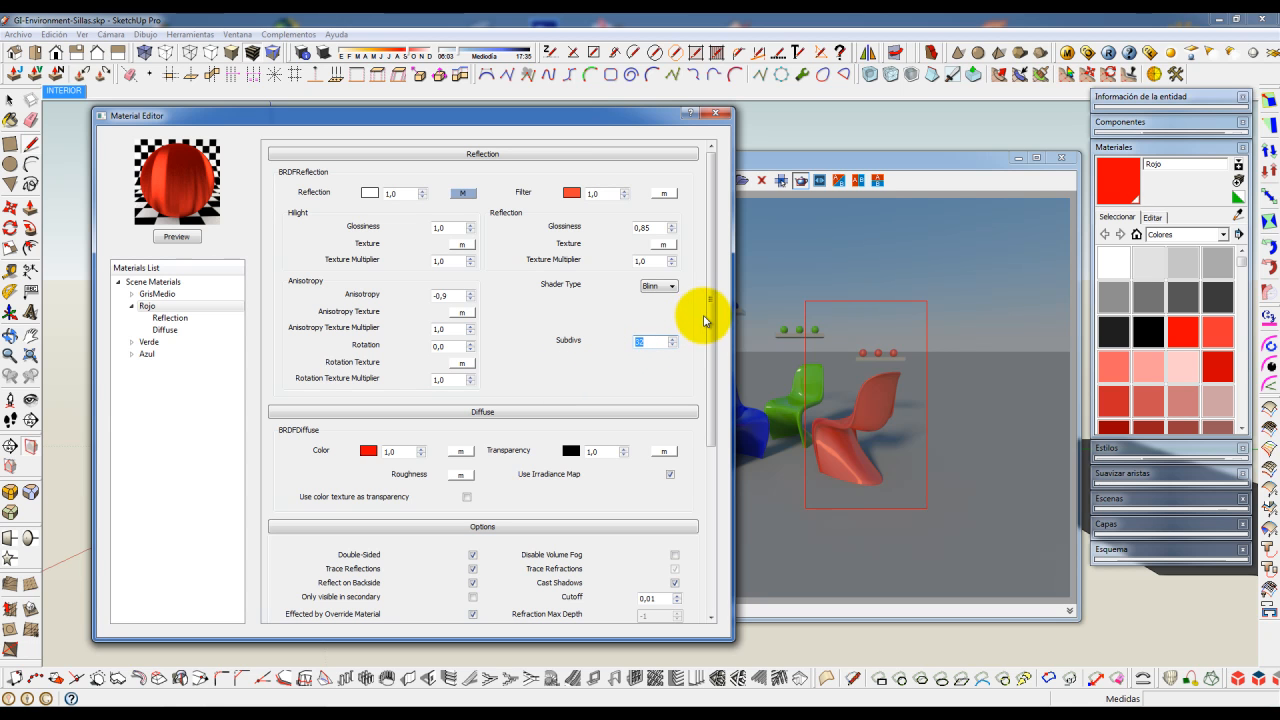
pyautogui.moveTo(651, 341); pyautogui.dragTo(549, 349)
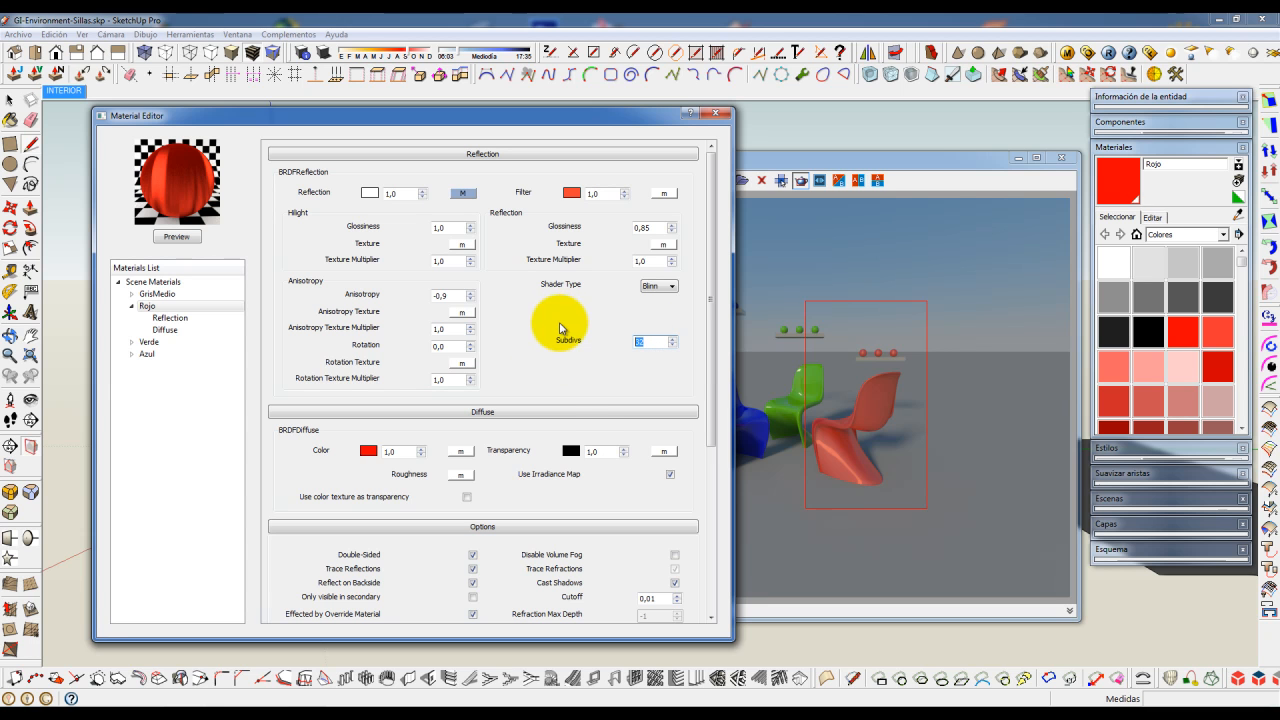